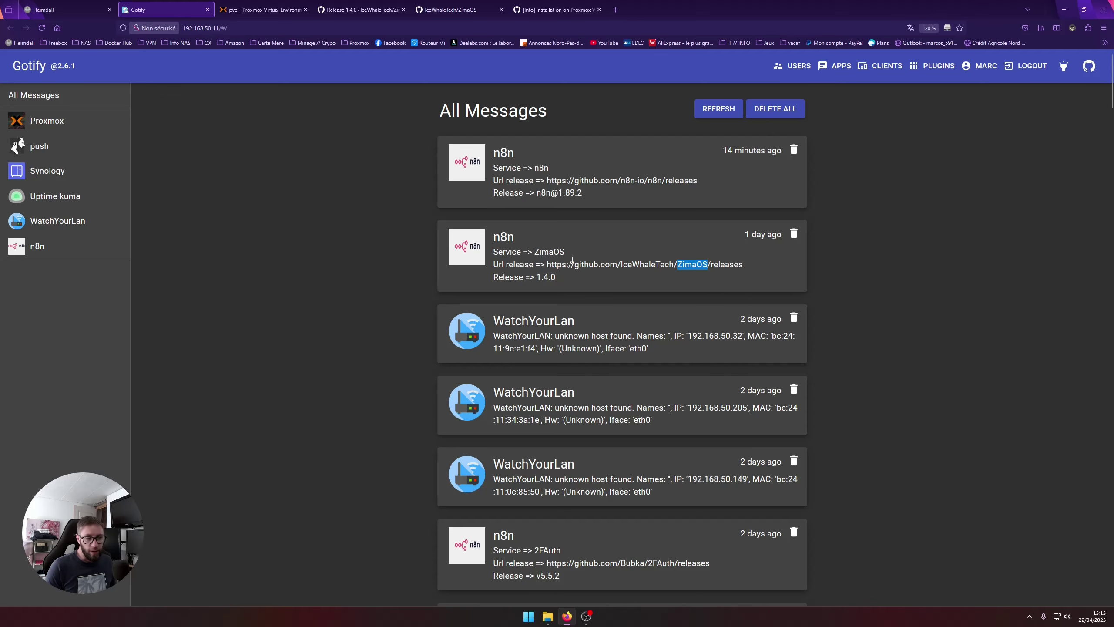
# Step: Examine the ZimaOS 1.4.0 release page on GitHub, including its release notes and downloadable assets
pyautogui.click(251, 11)
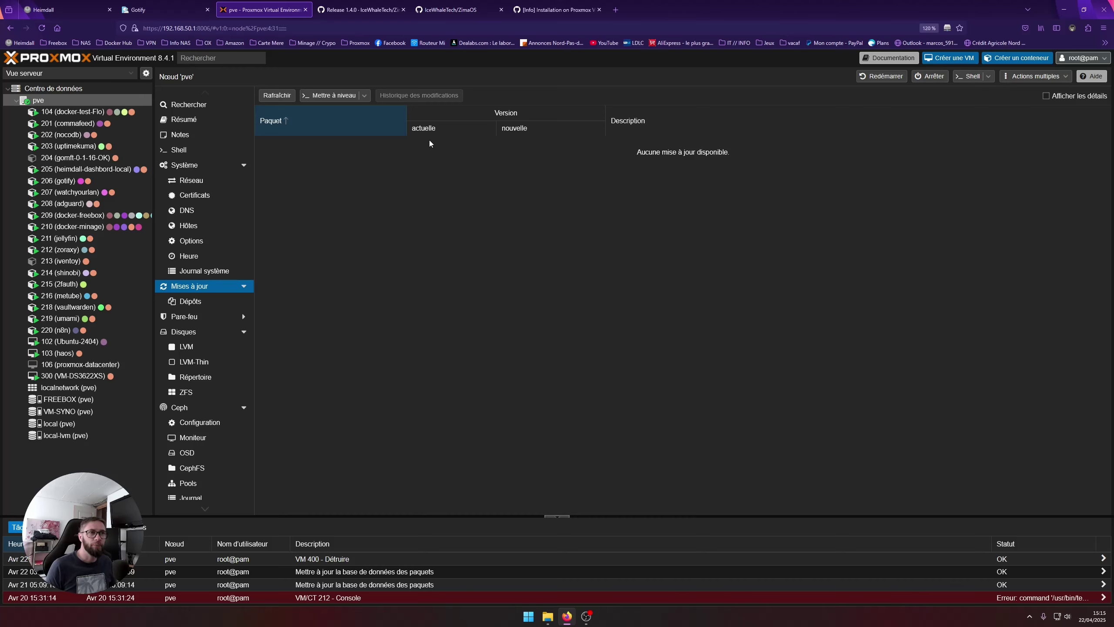
pyautogui.moveTo(354, 11)
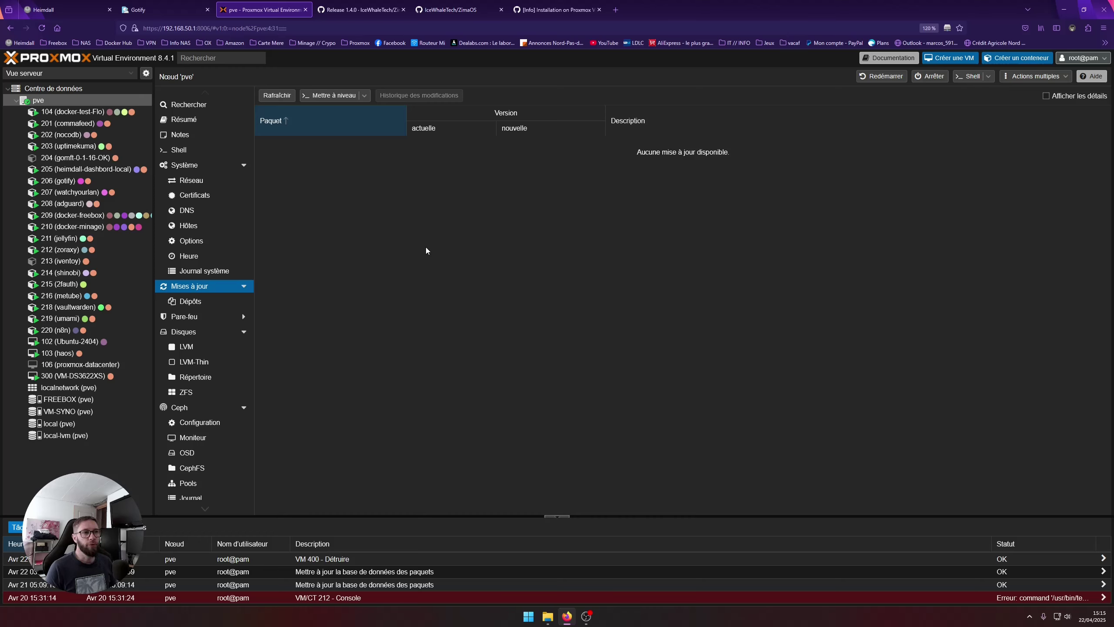
pyautogui.click(373, 9)
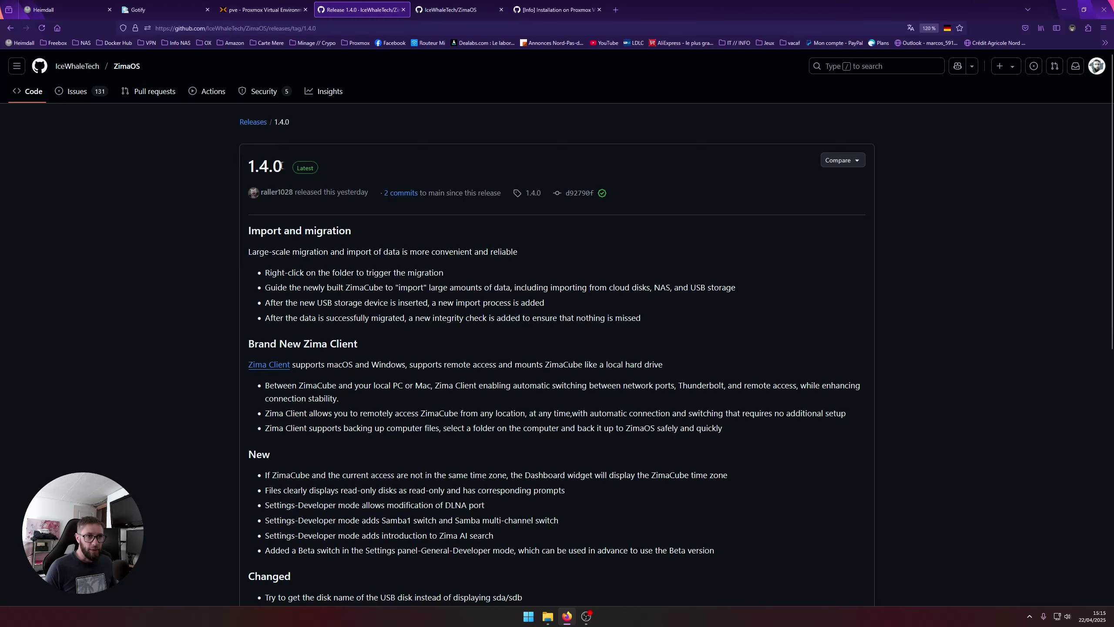
pyautogui.moveTo(282, 166); pyautogui.dragTo(250, 166)
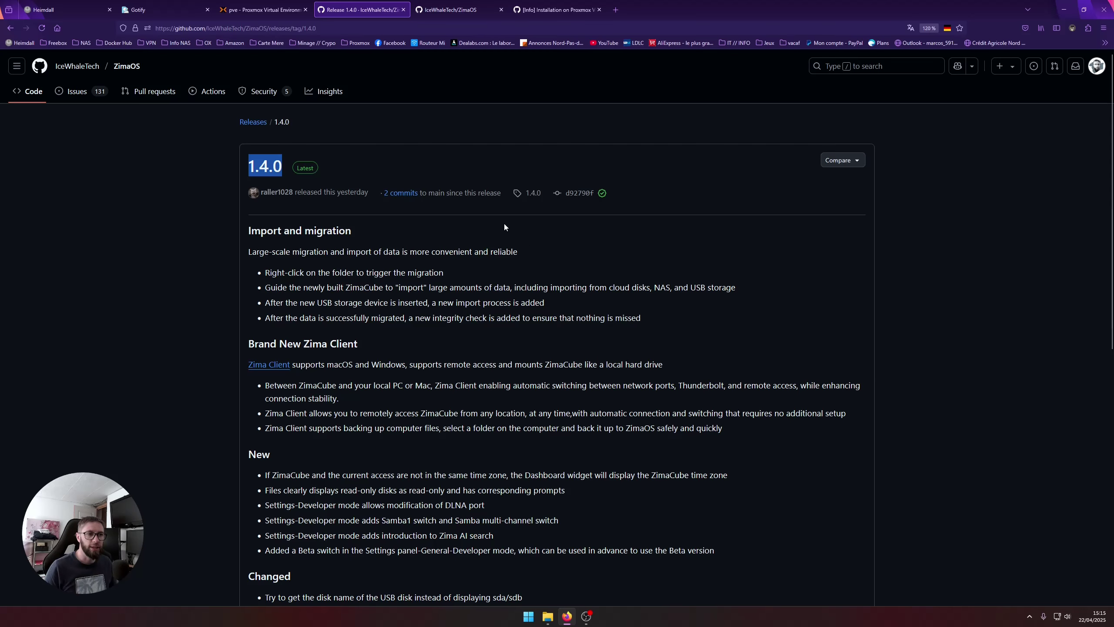
pyautogui.scroll(-2, 504, 222)
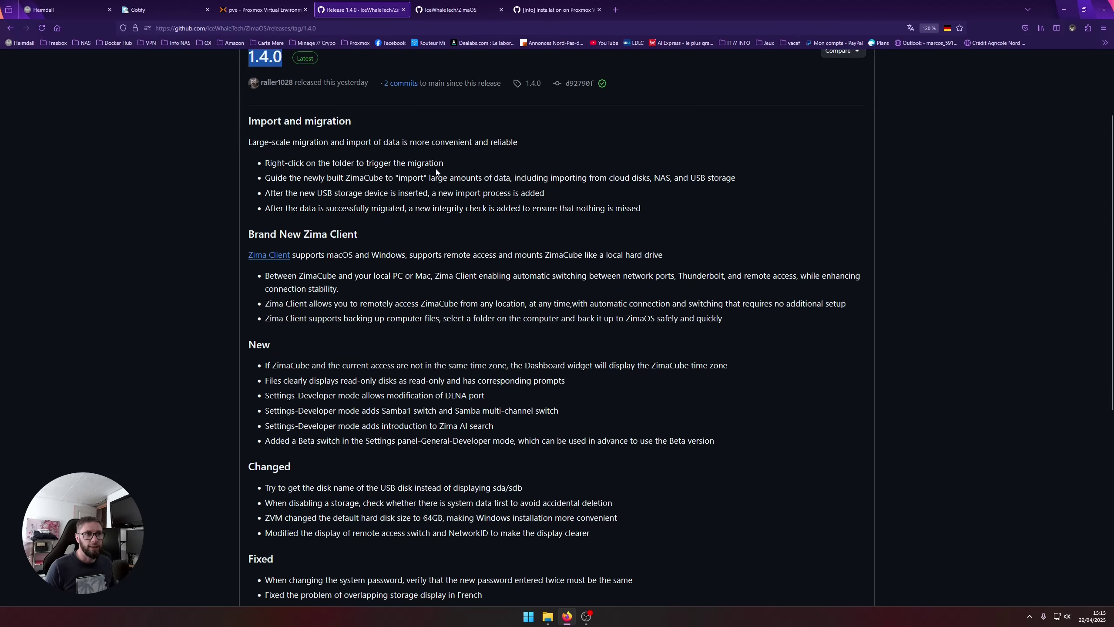
pyautogui.scroll(-6, 355, 388)
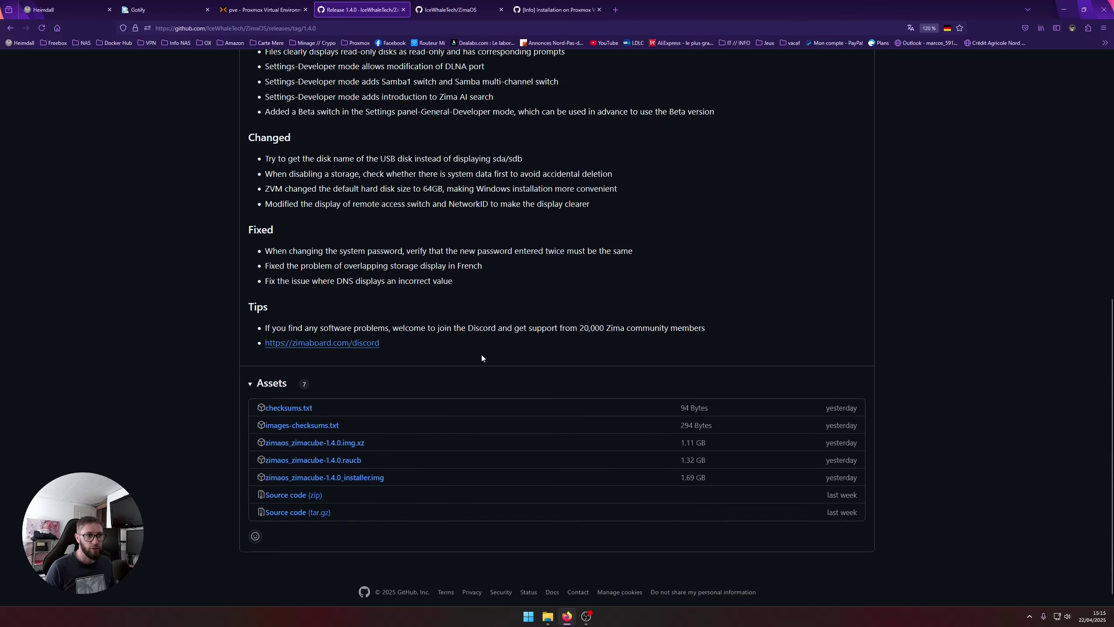
pyautogui.scroll(8, 477, 352)
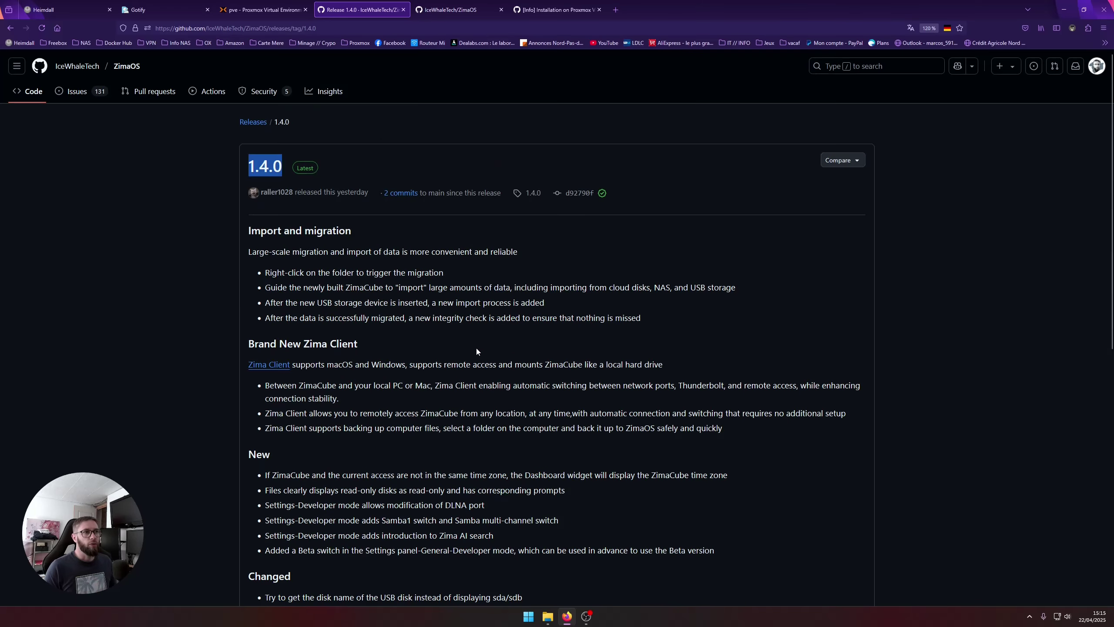
# Step: Examine the ZimaOS repository README's overview and the features roadmap comparing CasaOS with ZimaOS
pyautogui.hotkey('ctrl', 'Tab')
pyautogui.scroll(-6, 575, 377)
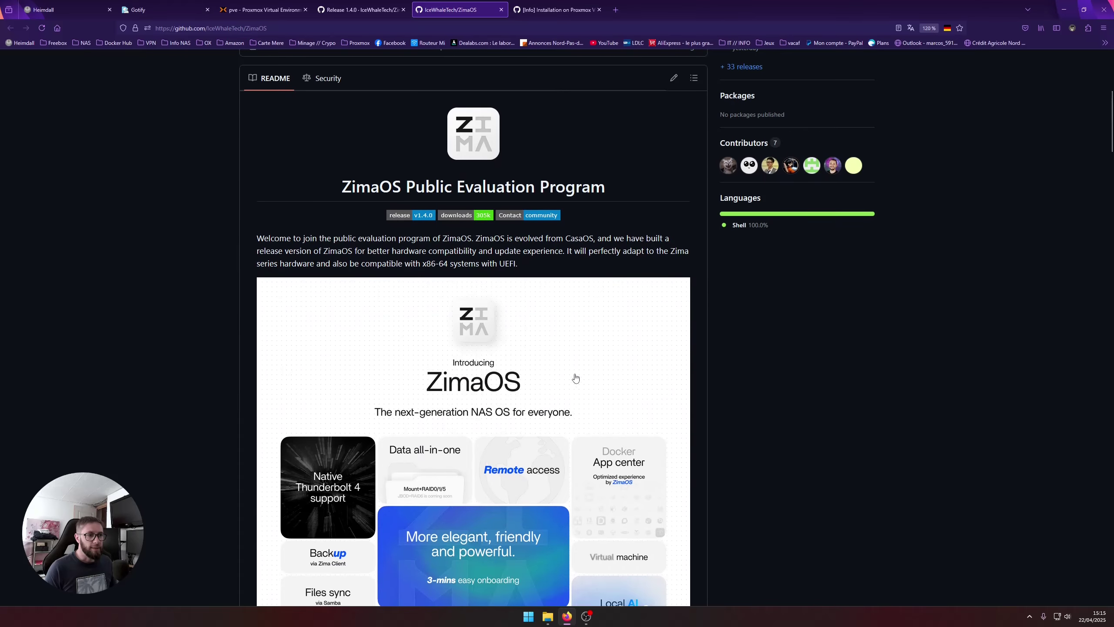
pyautogui.scroll(-4, 575, 377)
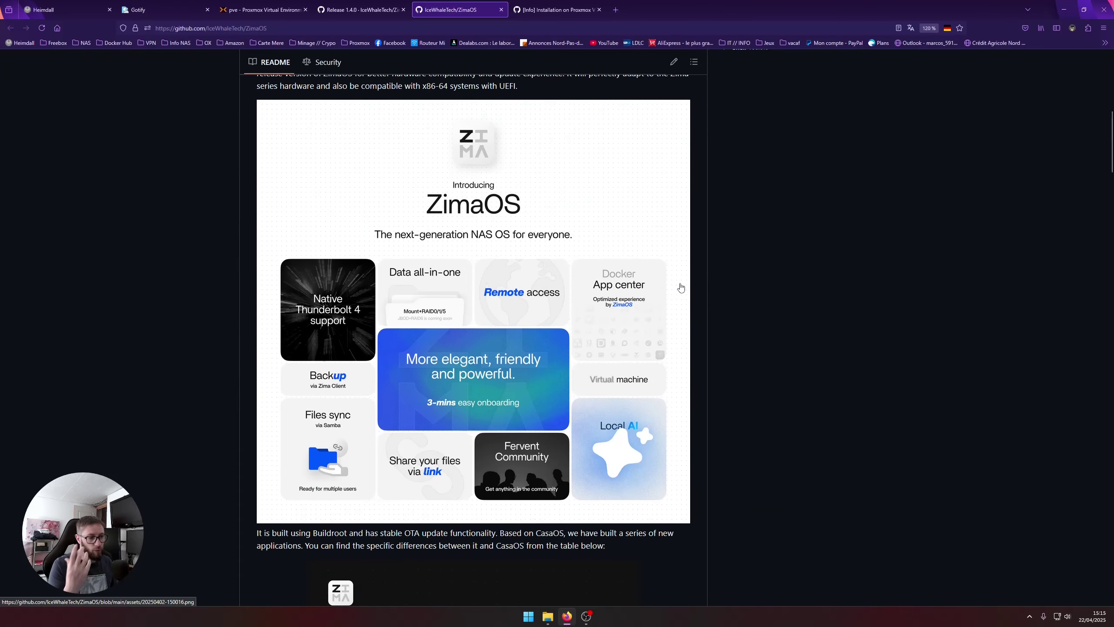
pyautogui.scroll(-12, 570, 368)
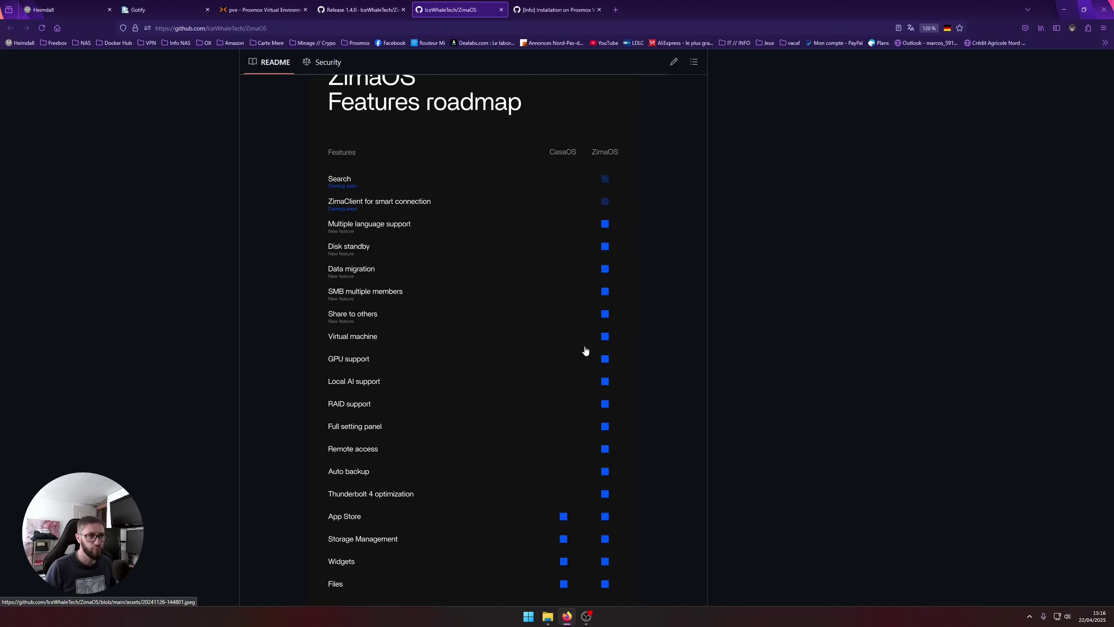
pyautogui.scroll(3, 549, 338)
pyautogui.scroll(-10, 602, 432)
pyautogui.scroll(4, 599, 433)
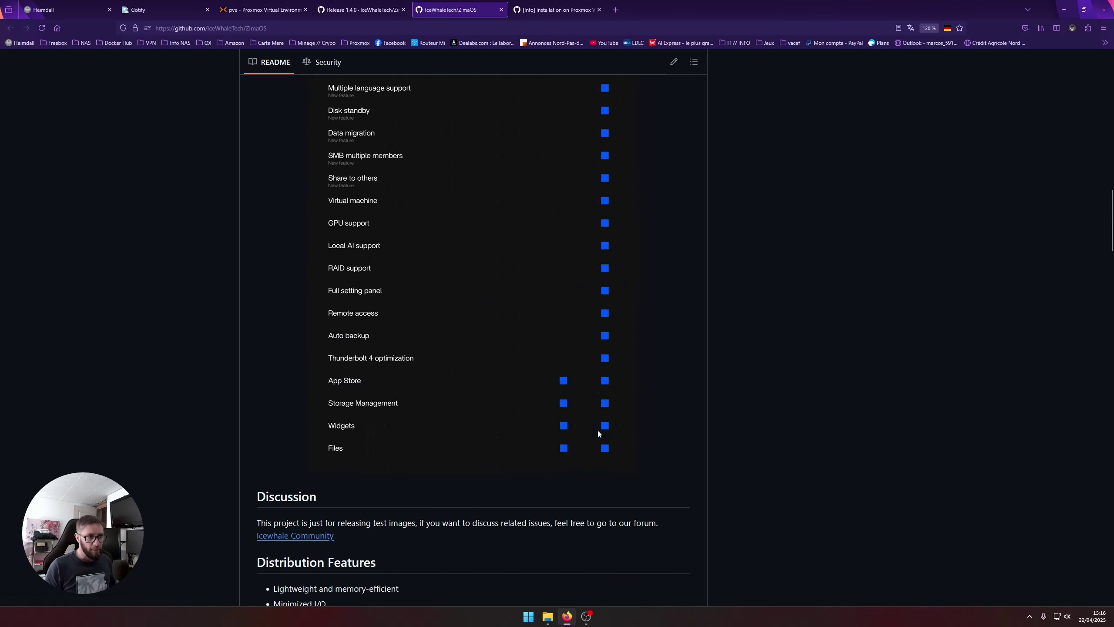
pyautogui.scroll(3, 597, 430)
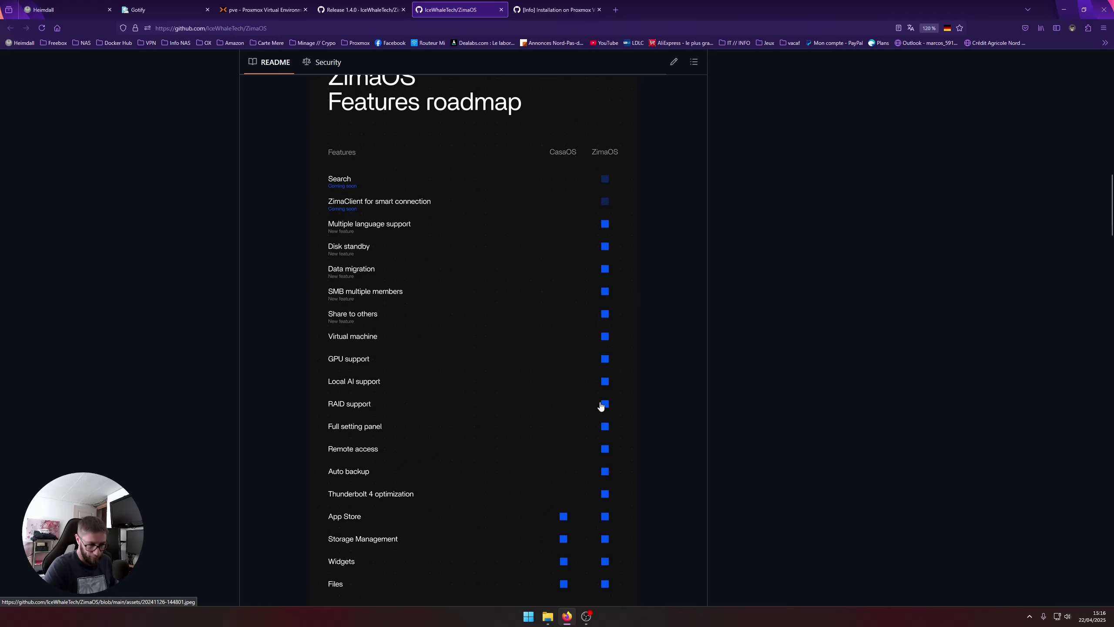
# Step: Read the README's distribution features, supported hardware and getting started requirements
pyautogui.scroll(-8, 592, 406)
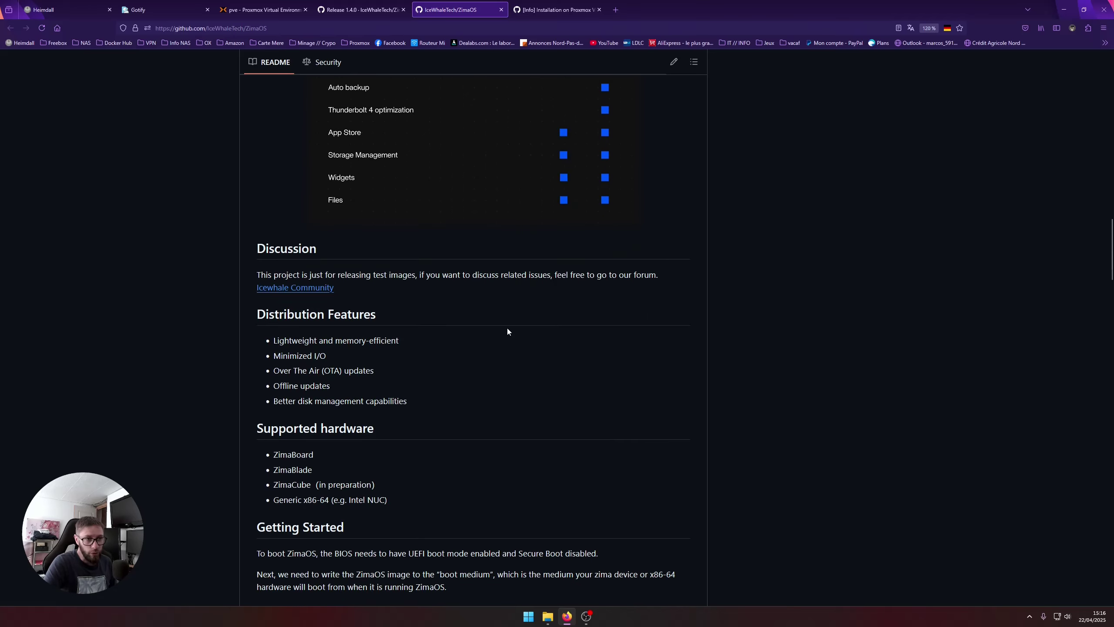
pyautogui.scroll(2, 482, 351)
pyautogui.scroll(-5, 407, 388)
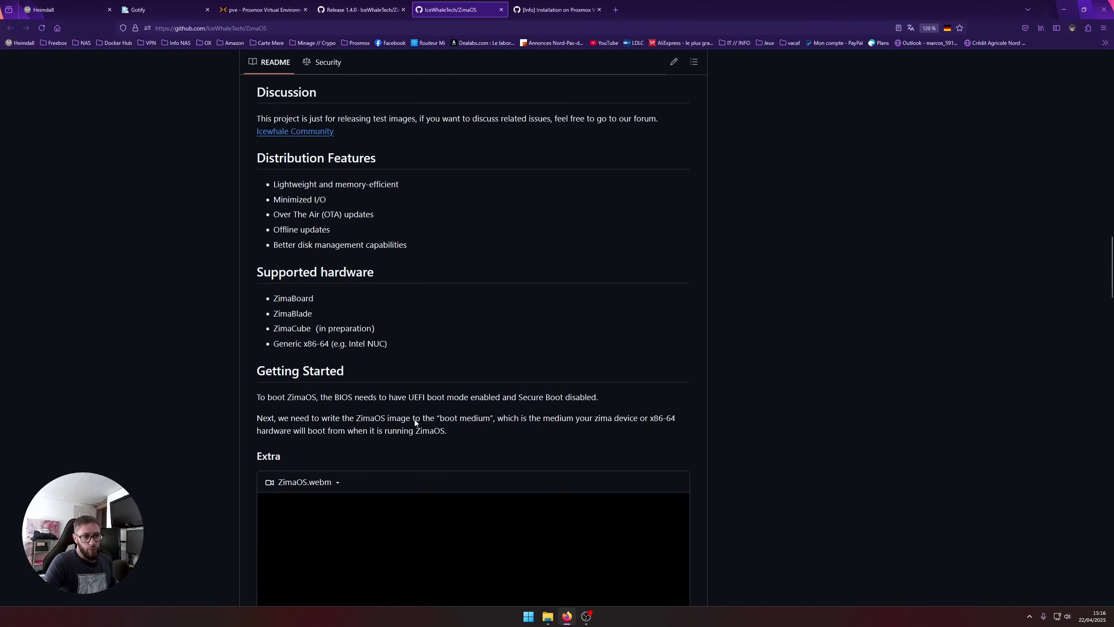
pyautogui.scroll(-4, 415, 422)
pyautogui.doubleClick(308, 127)
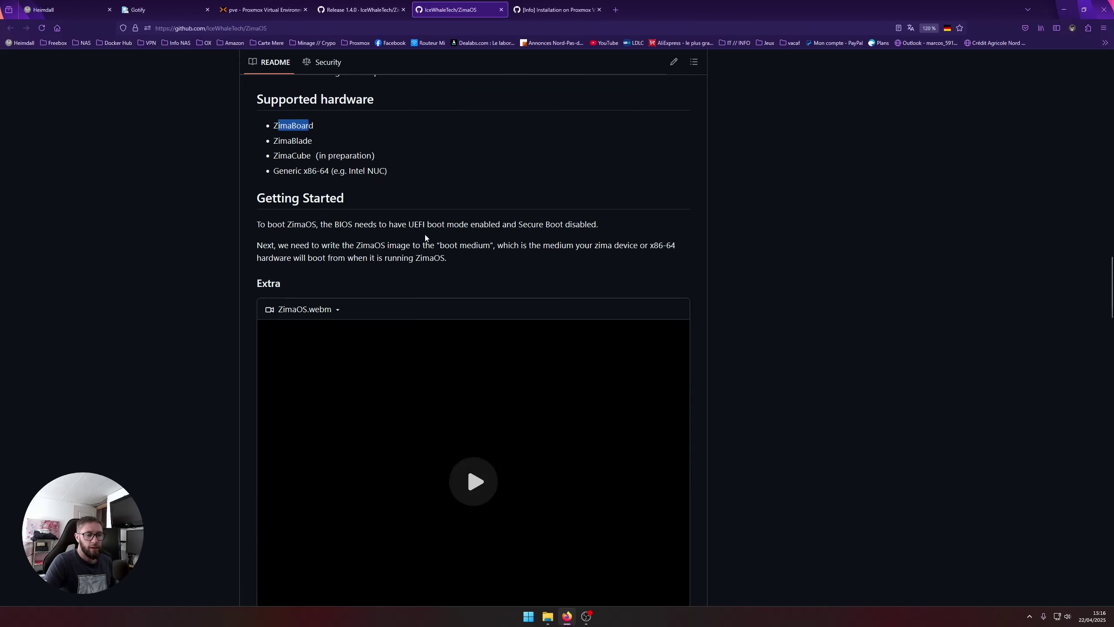
pyautogui.click(512, 267)
# Step: Read through the README's boot medium writing instructions down to the Installation on Proxmox section
pyautogui.scroll(-10, 489, 271)
pyautogui.scroll(-6, 468, 272)
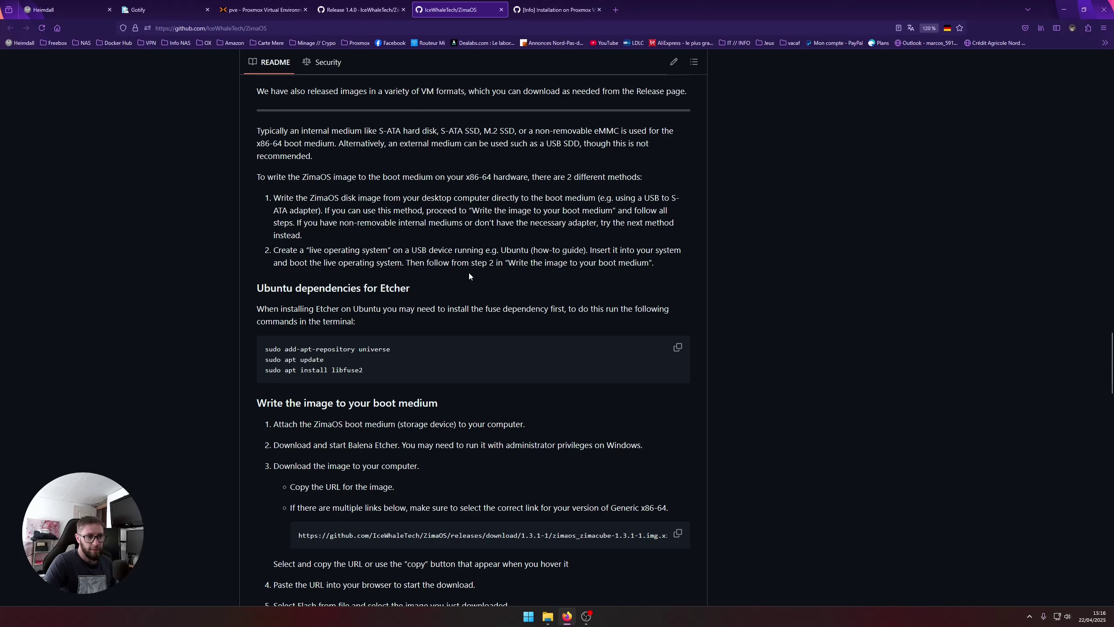
pyautogui.scroll(-3, 465, 249)
pyautogui.scroll(-6, 466, 248)
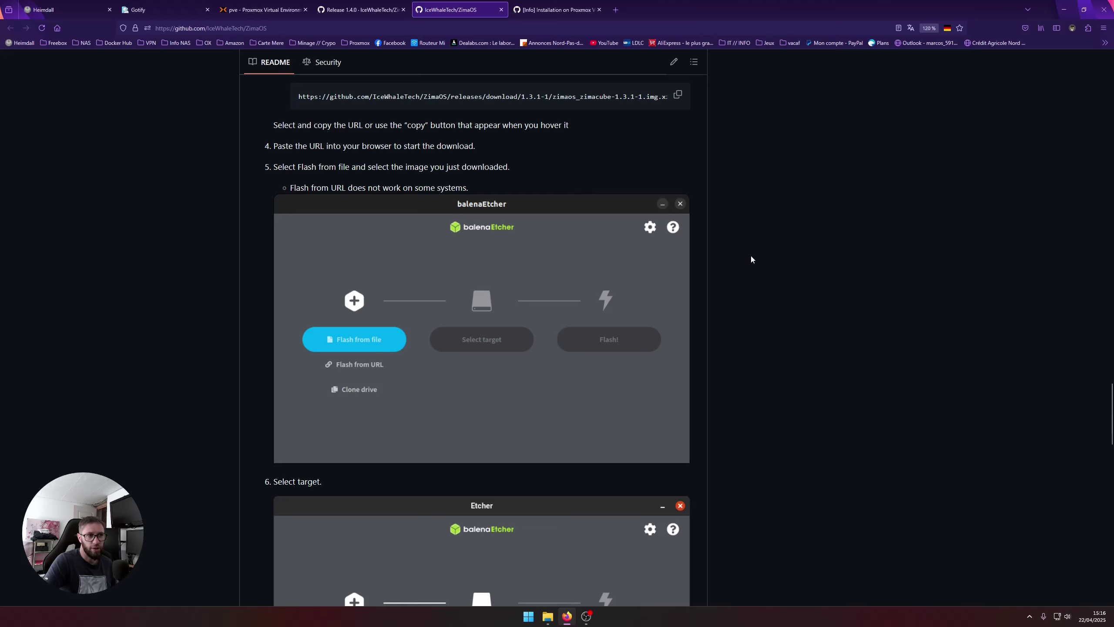
pyautogui.scroll(-5, 767, 259)
pyautogui.scroll(-8, 779, 263)
pyautogui.scroll(-10, 772, 285)
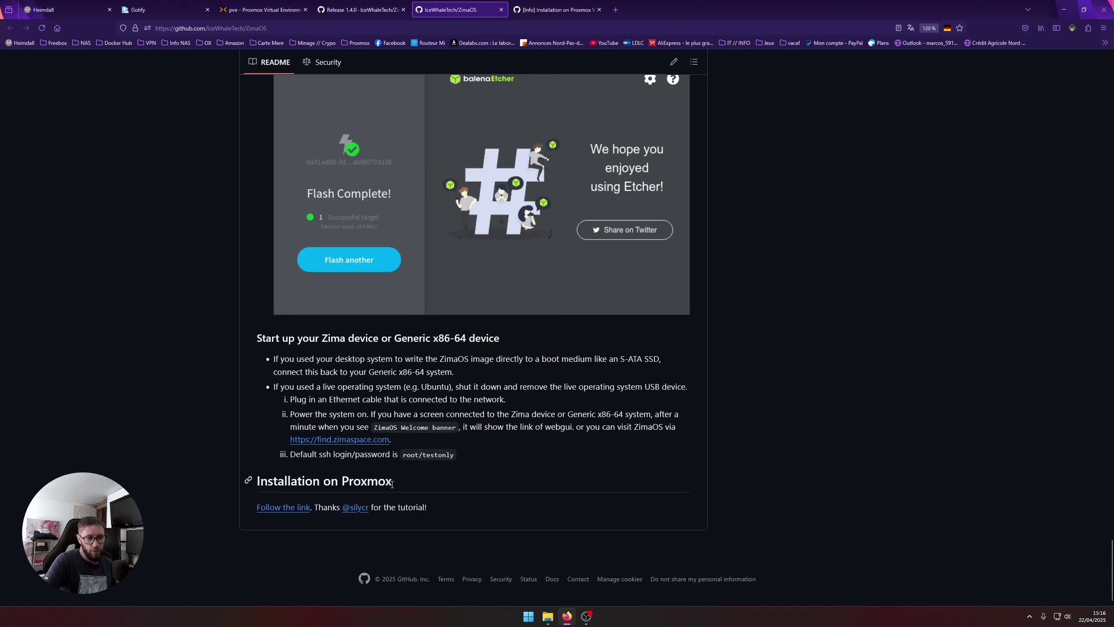
pyautogui.moveTo(395, 480); pyautogui.dragTo(259, 481)
pyautogui.click(523, 516)
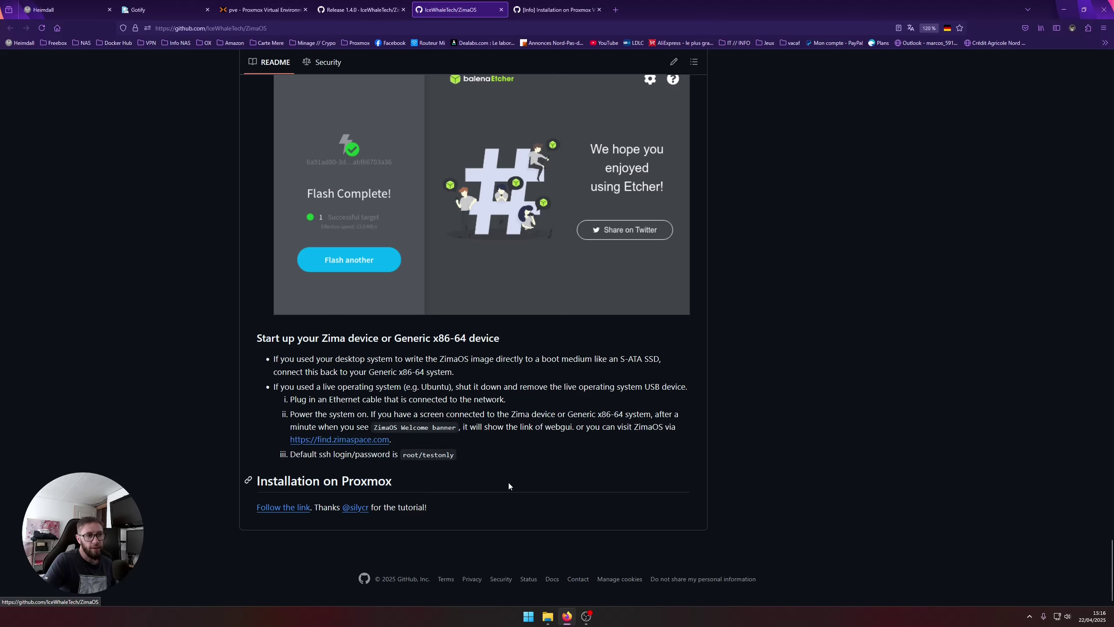
# Step: Show the GitHub issue on installing ZimaOS on Proxmox VE 8.0.4 as a VM and enlarge the page to 130%
pyautogui.click(555, 9)
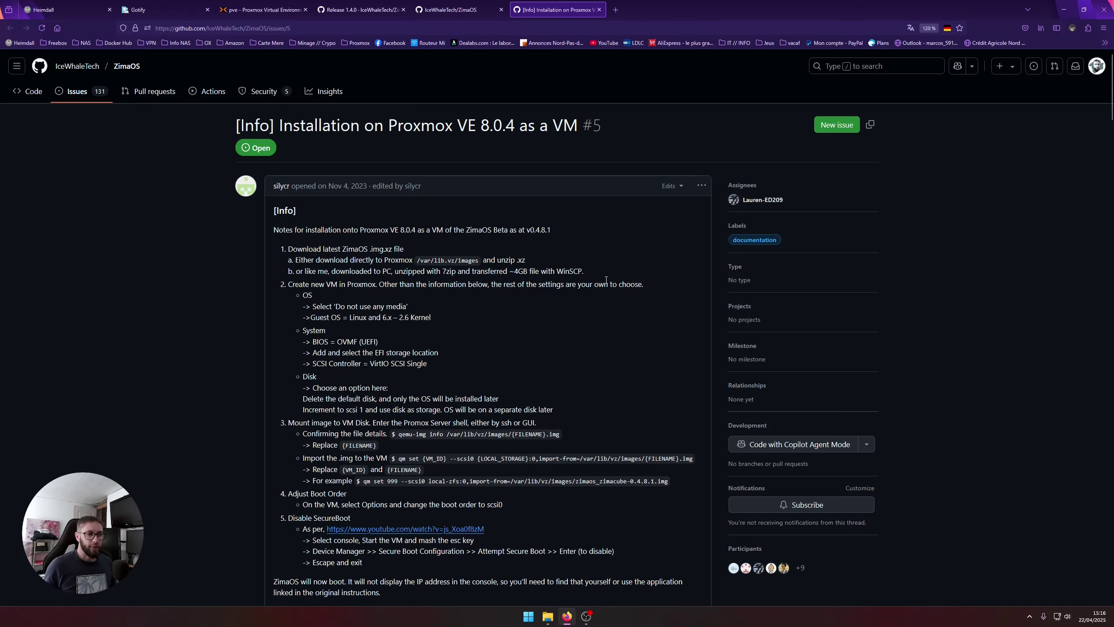
pyautogui.hotkey('ctrl', '+')
pyautogui.scroll(-2, 632, 354)
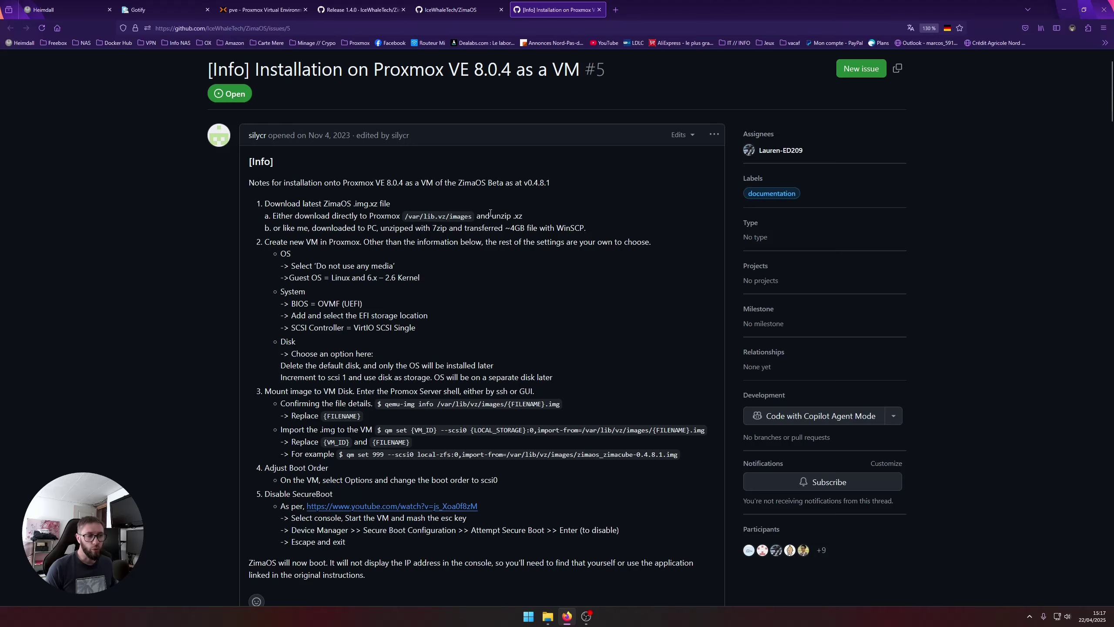
# Step: Open the ZimaOS repository's releases page and go down the 1.4.0 release to its assets
pyautogui.click(441, 11)
pyautogui.scroll(15, 448, 199)
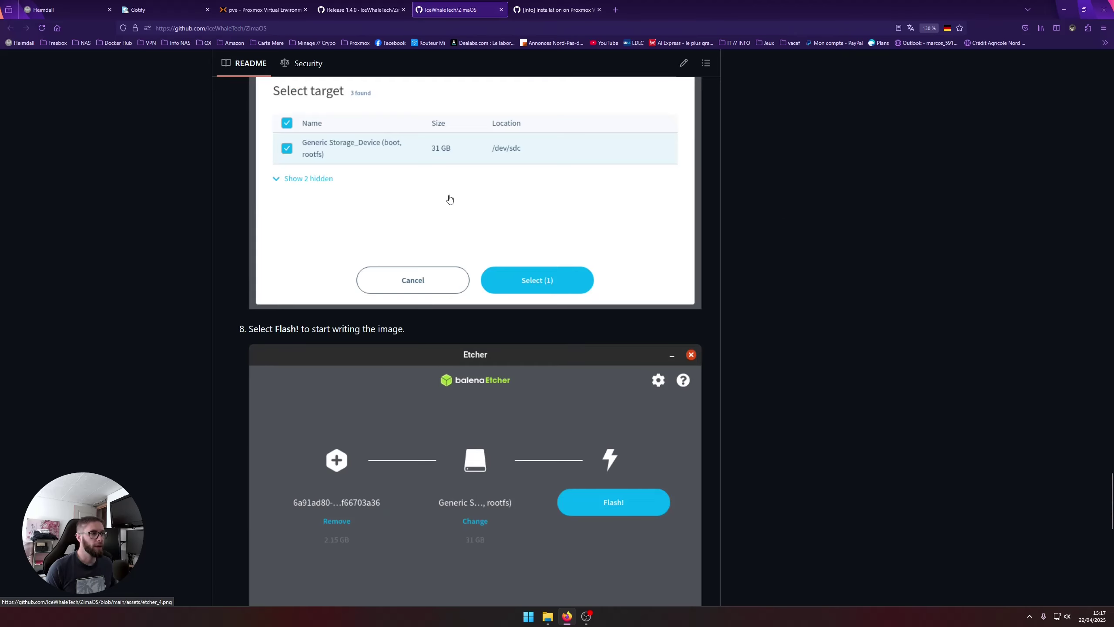
pyautogui.scroll(20, 1104, 425)
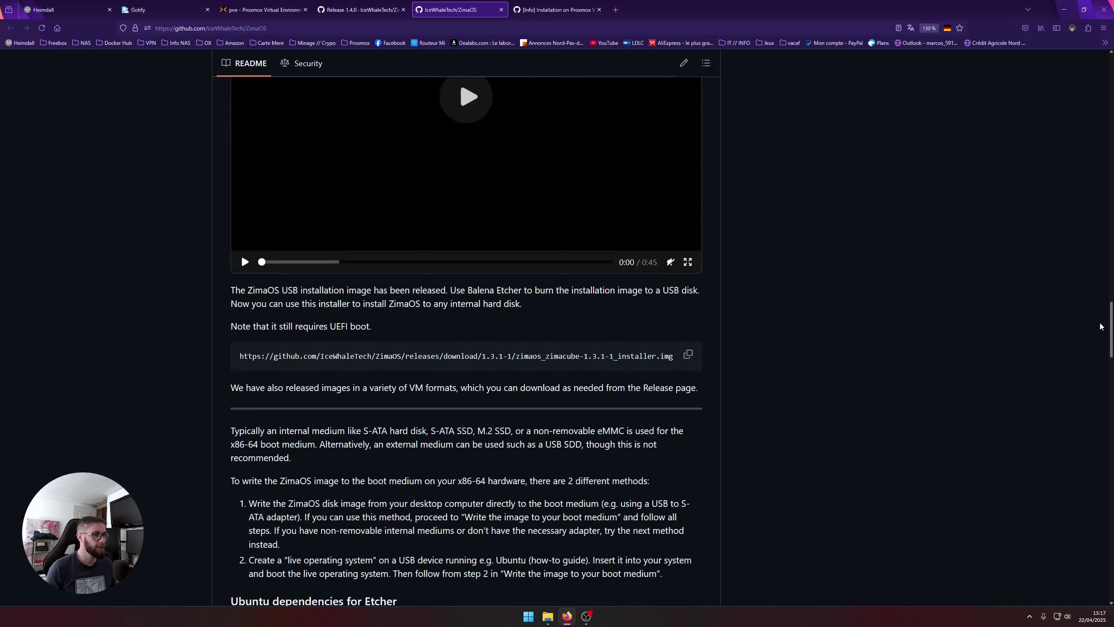
pyautogui.scroll(15, 1013, 298)
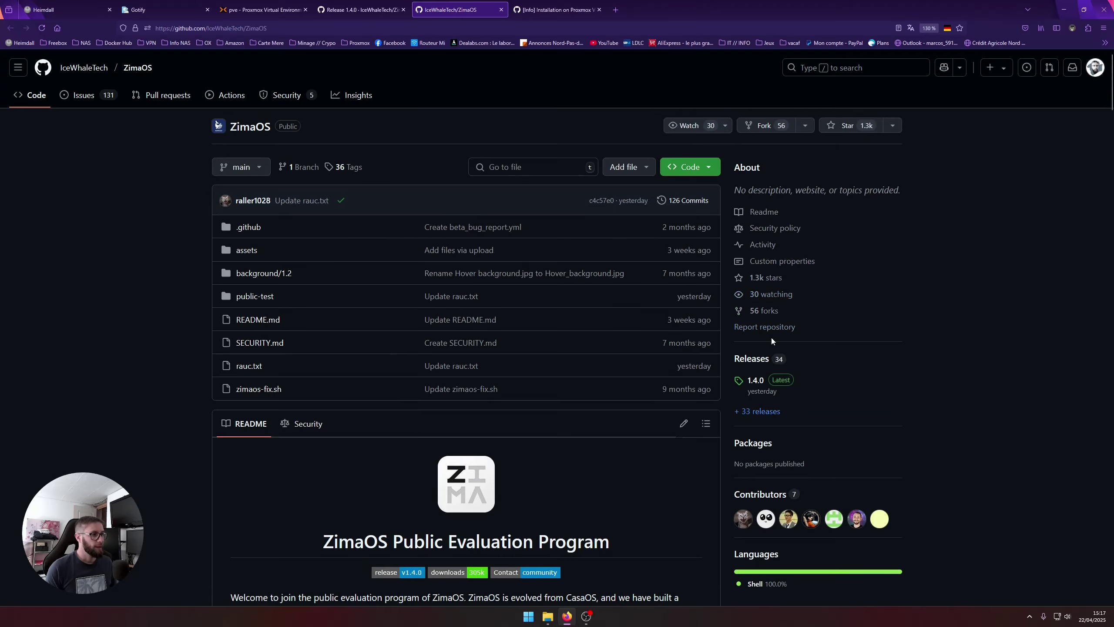
pyautogui.click(751, 323)
pyautogui.scroll(-15, 510, 326)
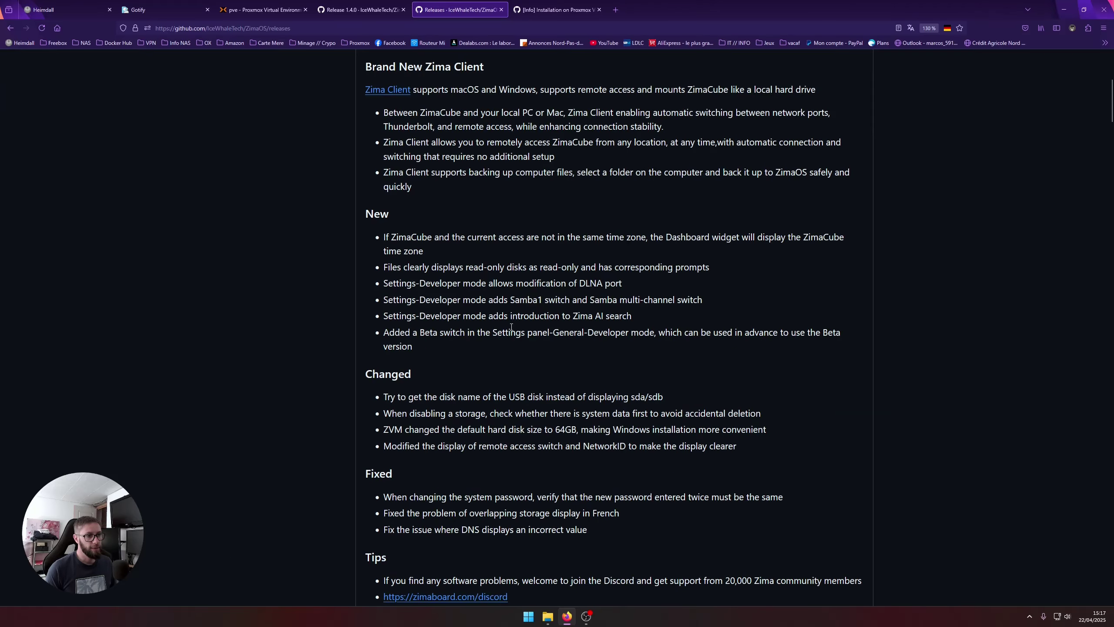
# Step: Check the image format required by the Proxmox installation guide and download zimaos_zimacube-1.4.0.img.xz from the 1.4.0 assets
pyautogui.click(549, 10)
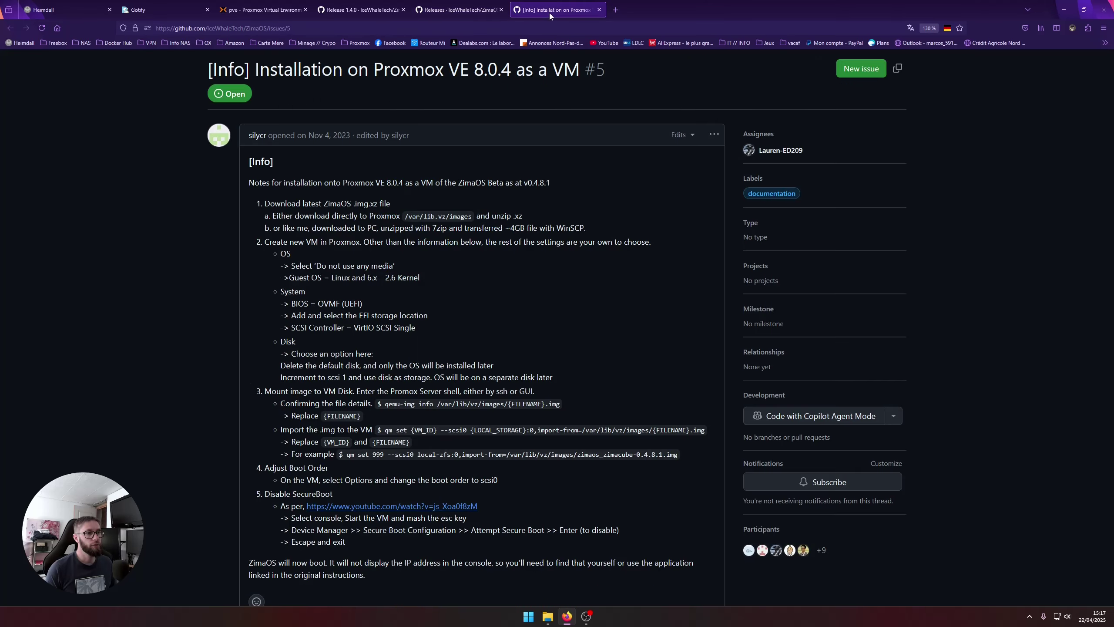
pyautogui.moveTo(378, 203); pyautogui.dragTo(353, 203)
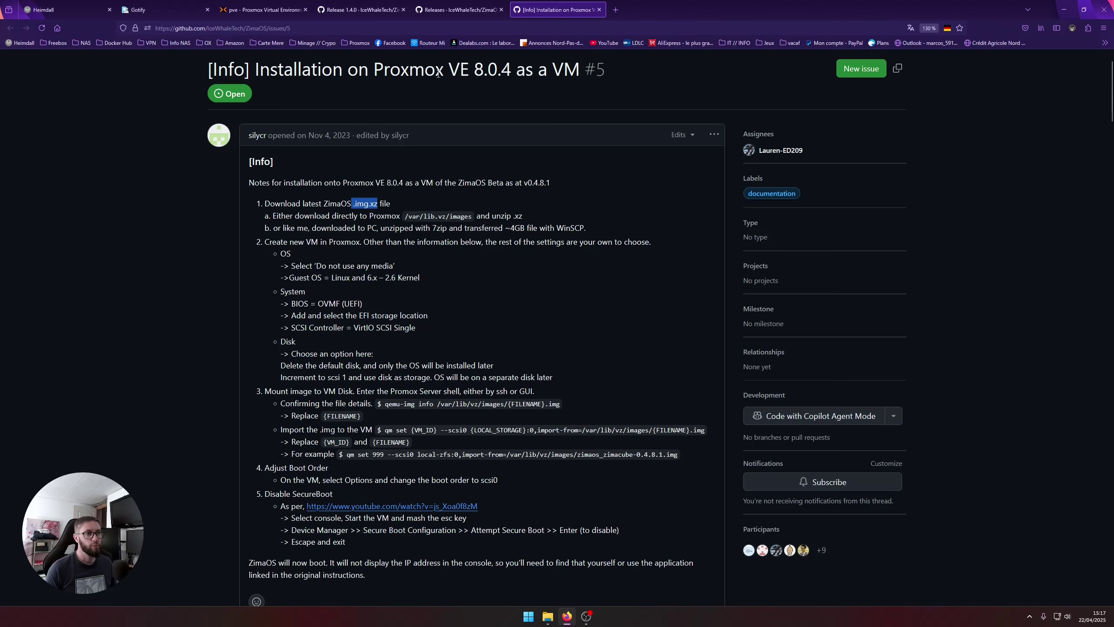
pyautogui.click(448, 10)
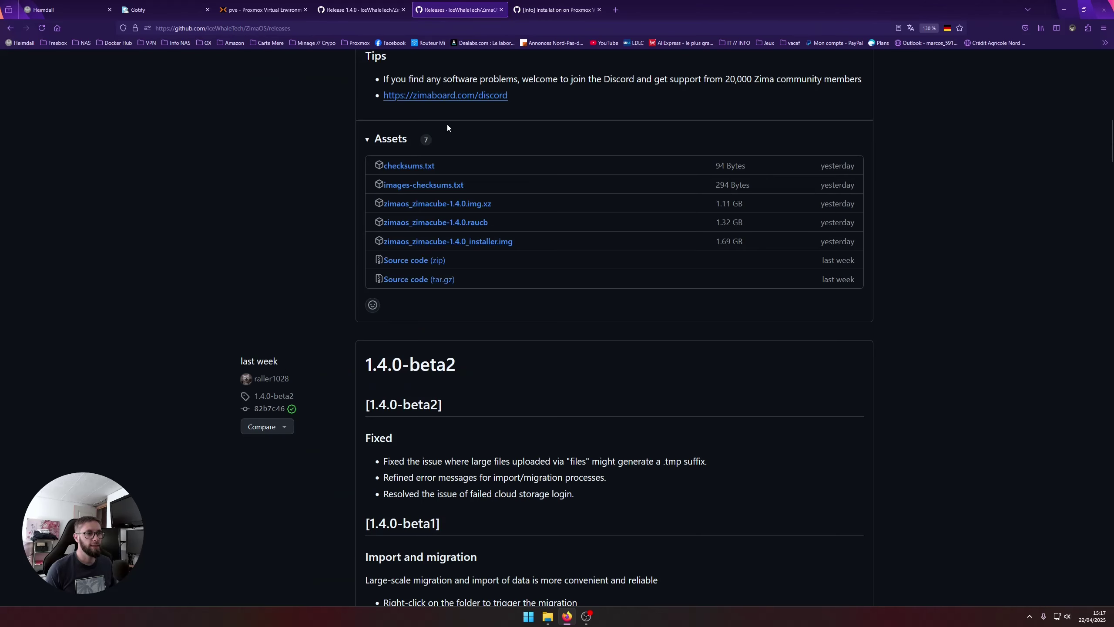
pyautogui.click(474, 207)
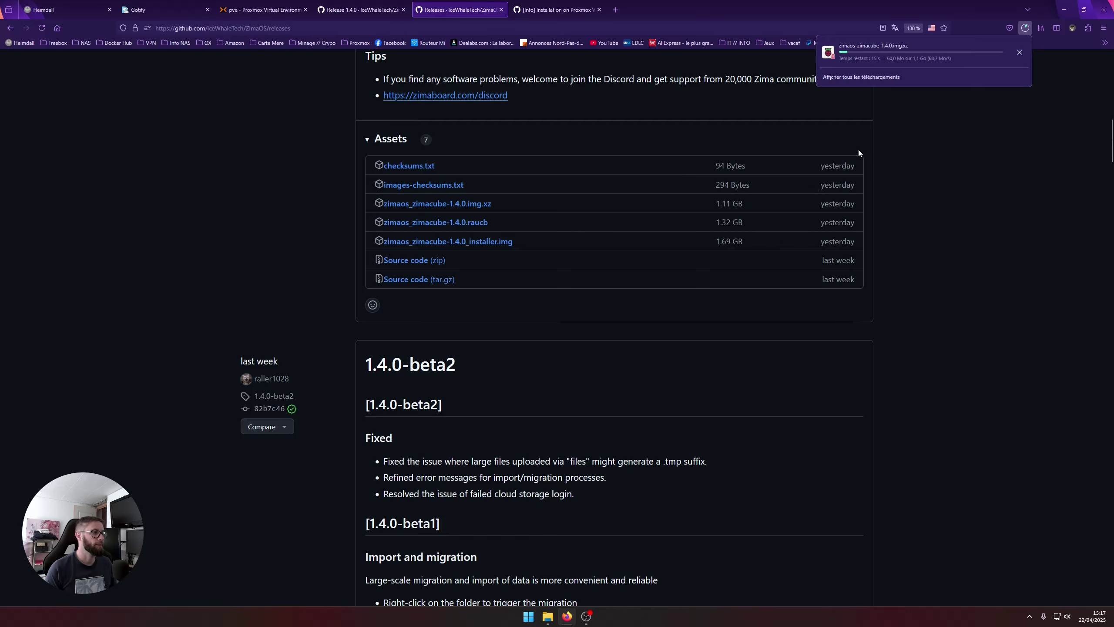
# Step: Read the guide's options for getting the image into /var/lib.vz/images, directly or through 7zip and WinSCP, and return to the releases page
pyautogui.click(544, 11)
pyautogui.click(350, 225)
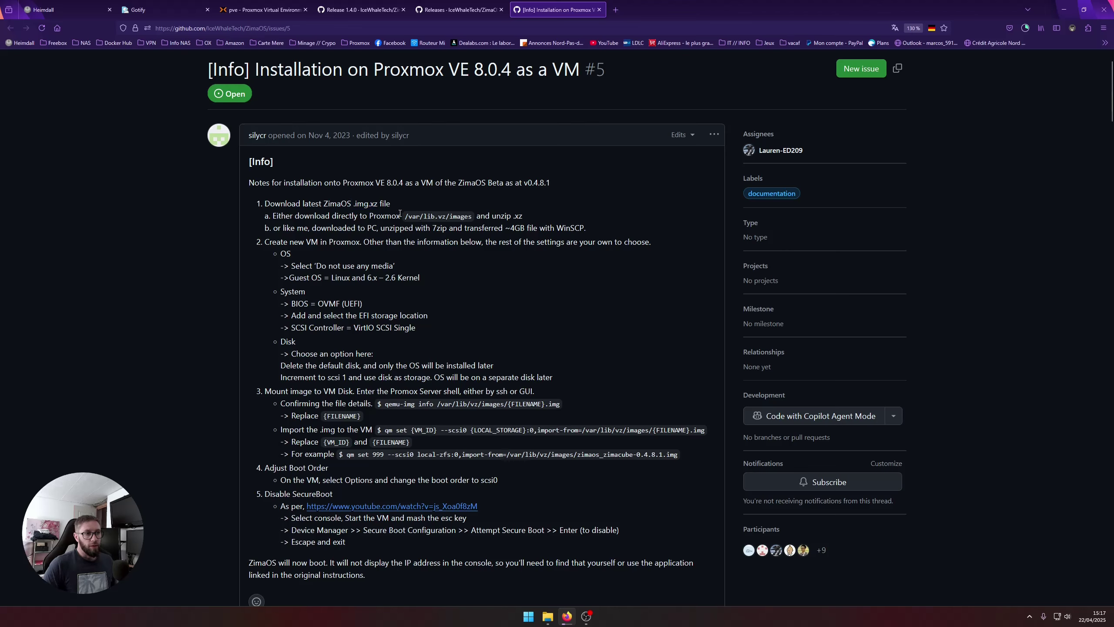
pyautogui.moveTo(272, 216); pyautogui.dragTo(413, 215)
pyautogui.click(439, 216)
pyautogui.moveTo(548, 217); pyautogui.dragTo(439, 216)
pyautogui.click(404, 216)
pyautogui.click(449, 215)
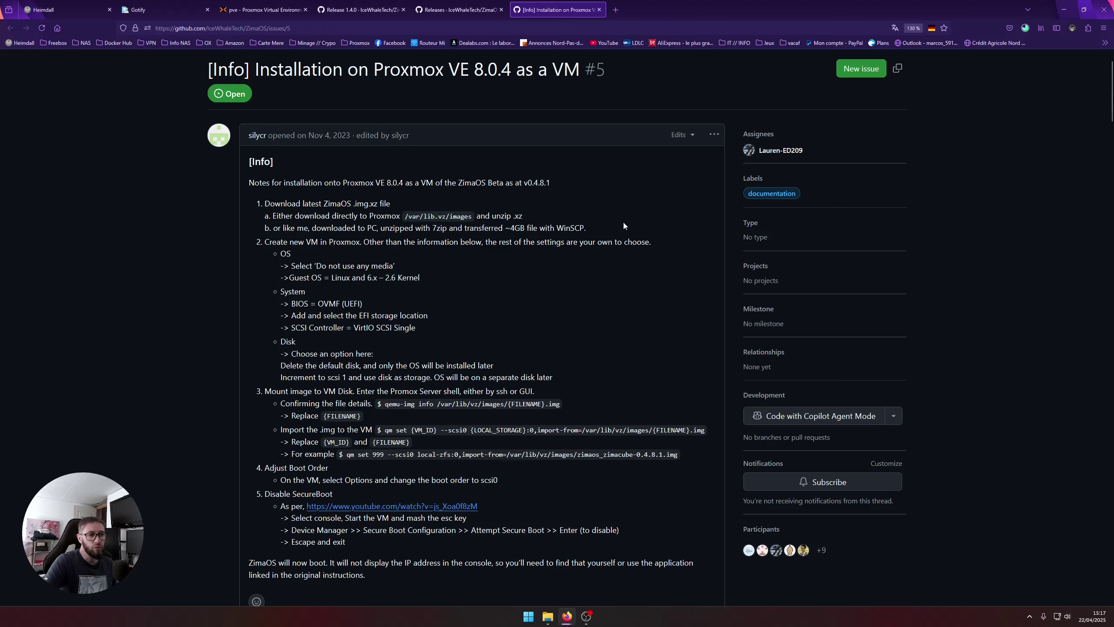
pyautogui.moveTo(595, 232); pyautogui.dragTo(477, 228)
pyautogui.moveTo(441, 241); pyautogui.dragTo(444, 240)
pyautogui.moveTo(277, 228); pyautogui.dragTo(368, 228)
pyautogui.click(388, 232)
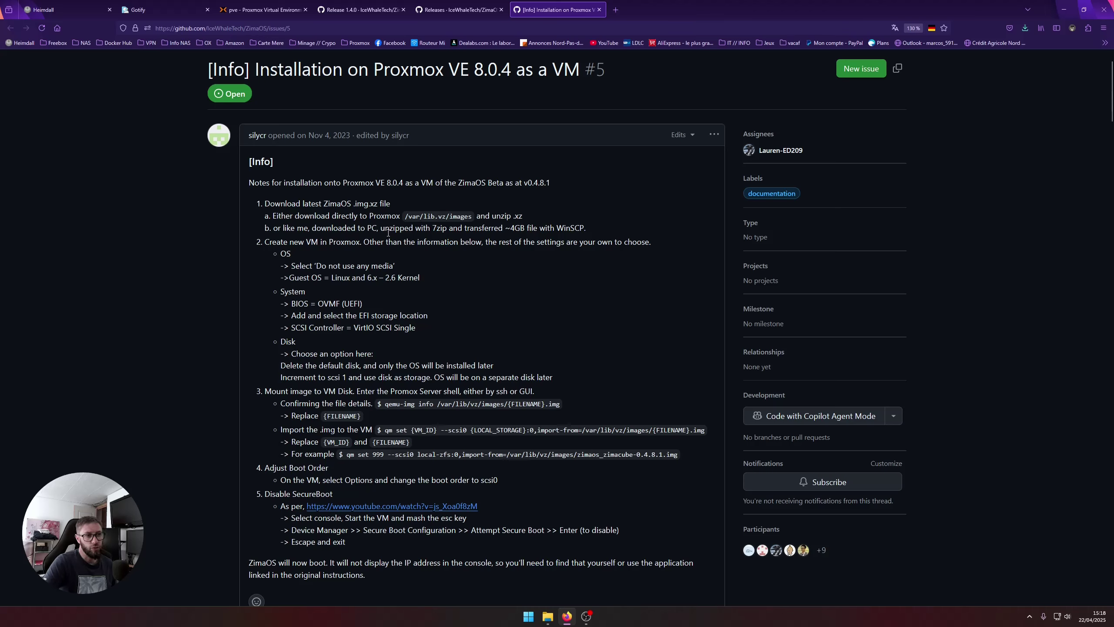
pyautogui.moveTo(607, 232); pyautogui.dragTo(450, 228)
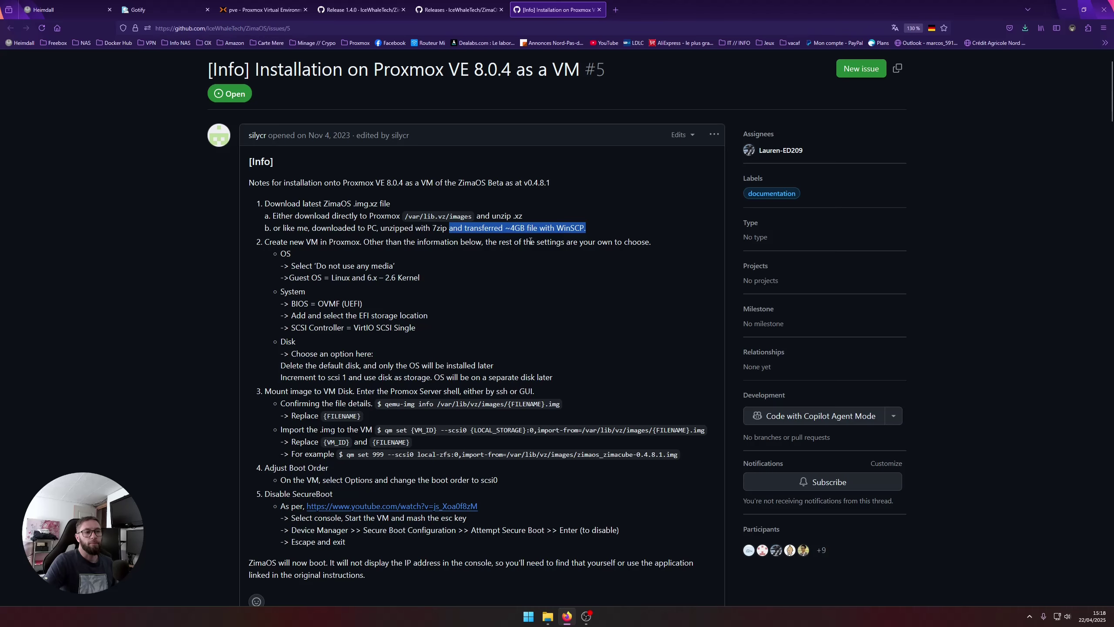
pyautogui.moveTo(531, 241); pyautogui.dragTo(265, 203)
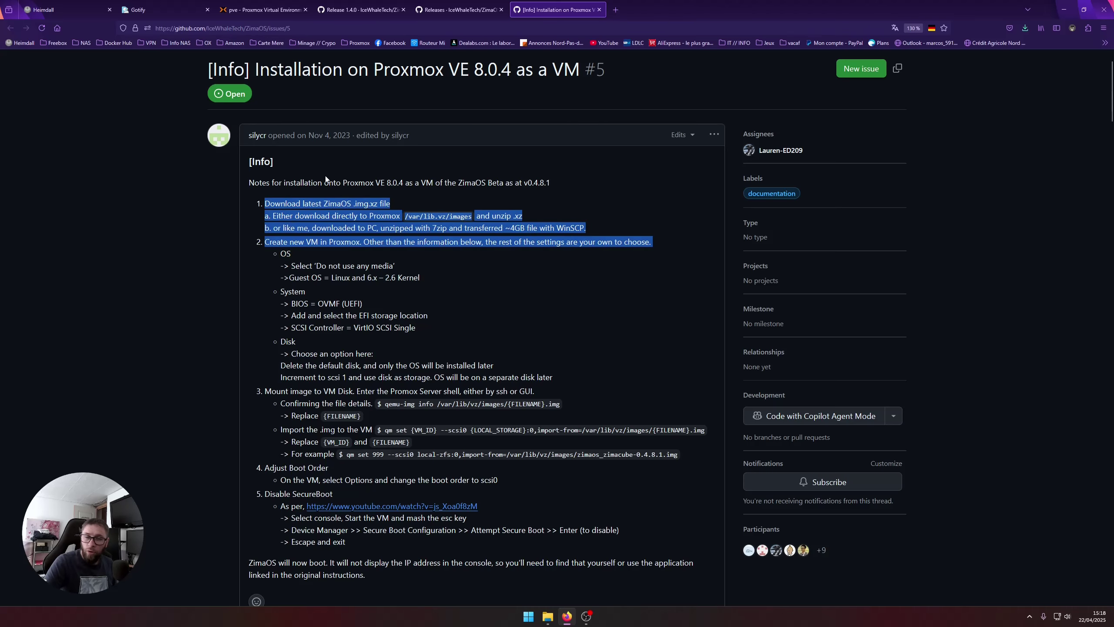
pyautogui.click(427, 14)
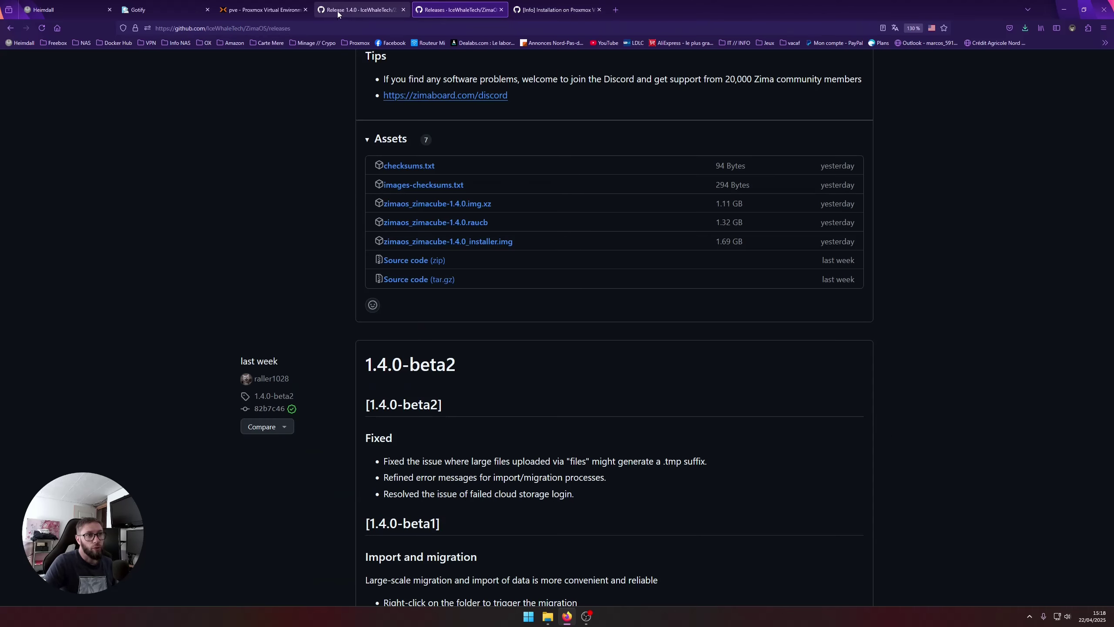
# Step: Switch to Proxmox and show the ISO images stored in the local (pve) storage
pyautogui.click(263, 9)
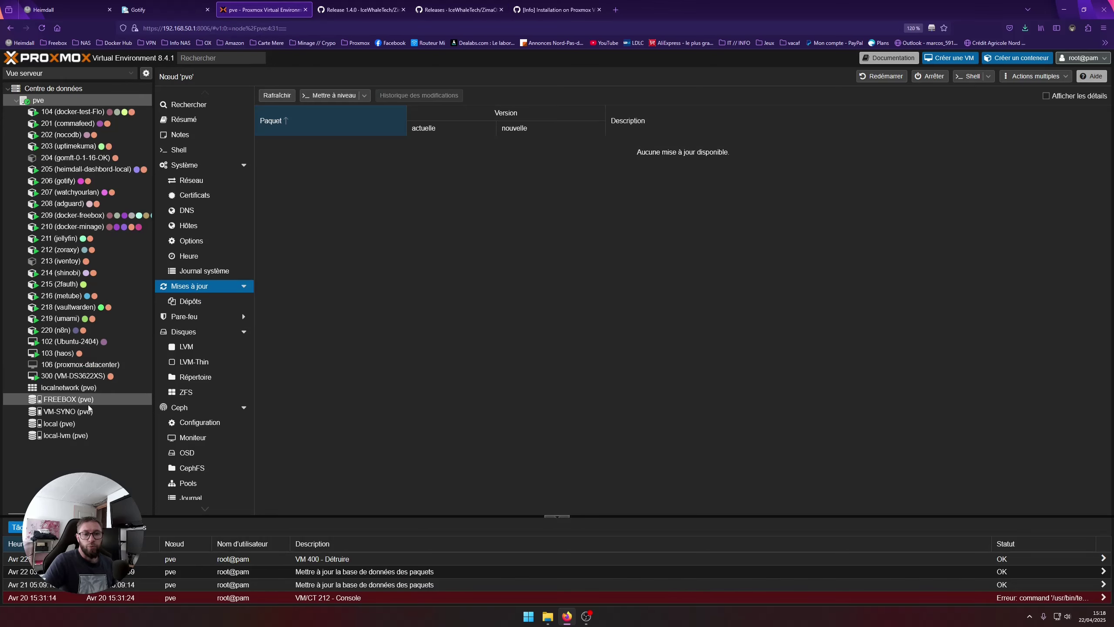
pyautogui.click(61, 424)
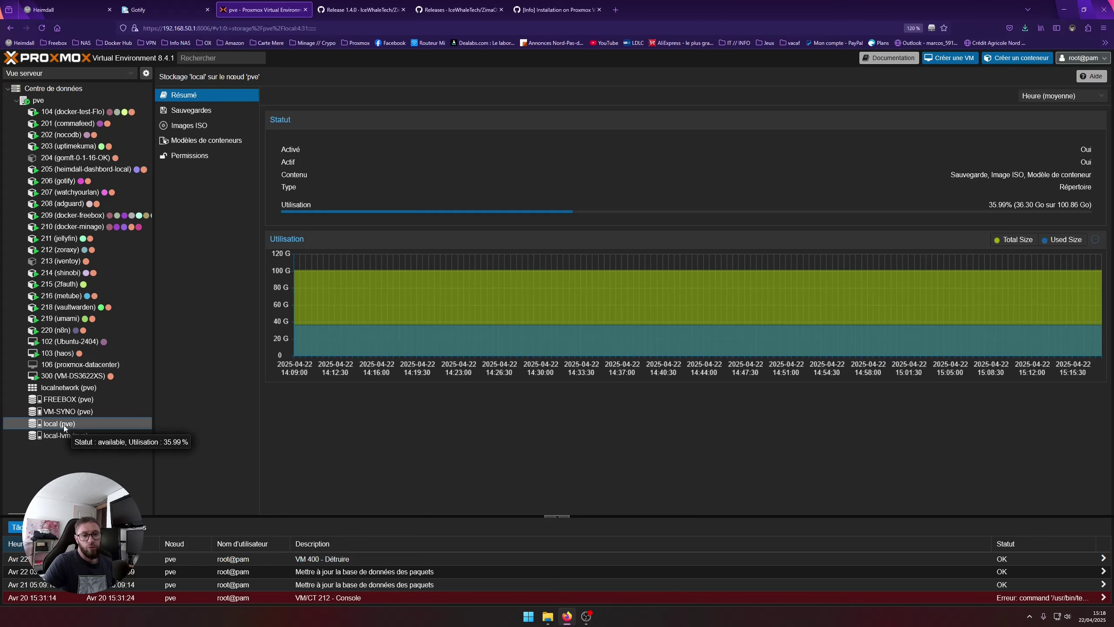
pyautogui.click(191, 126)
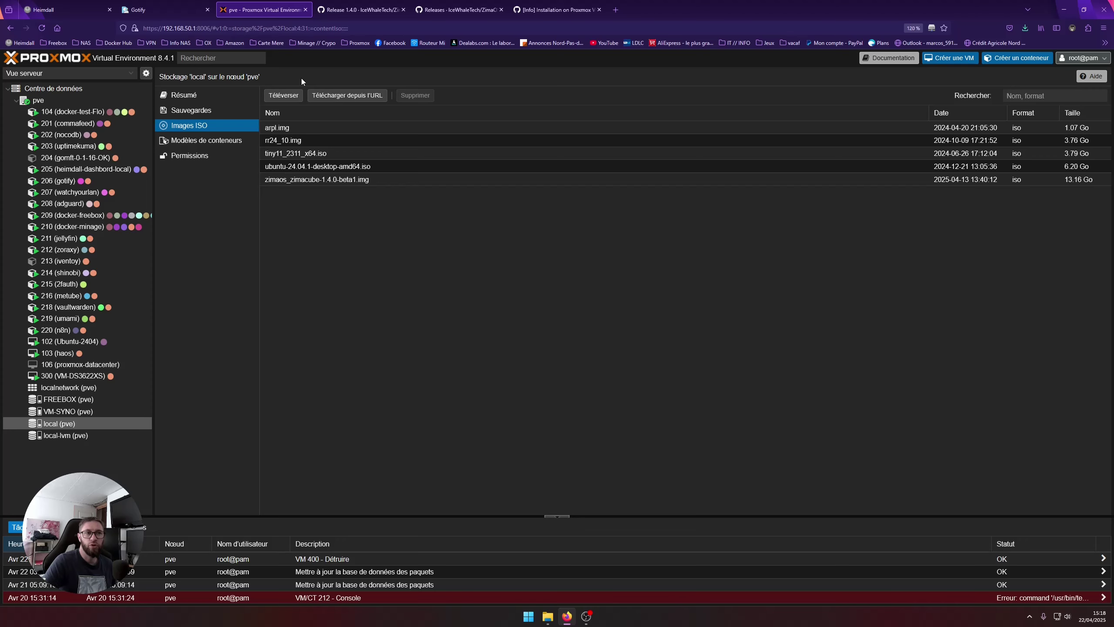
# Step: Recheck the installation guide and the ZimaOS releases page, then open the folder containing the downloaded image
pyautogui.click(569, 10)
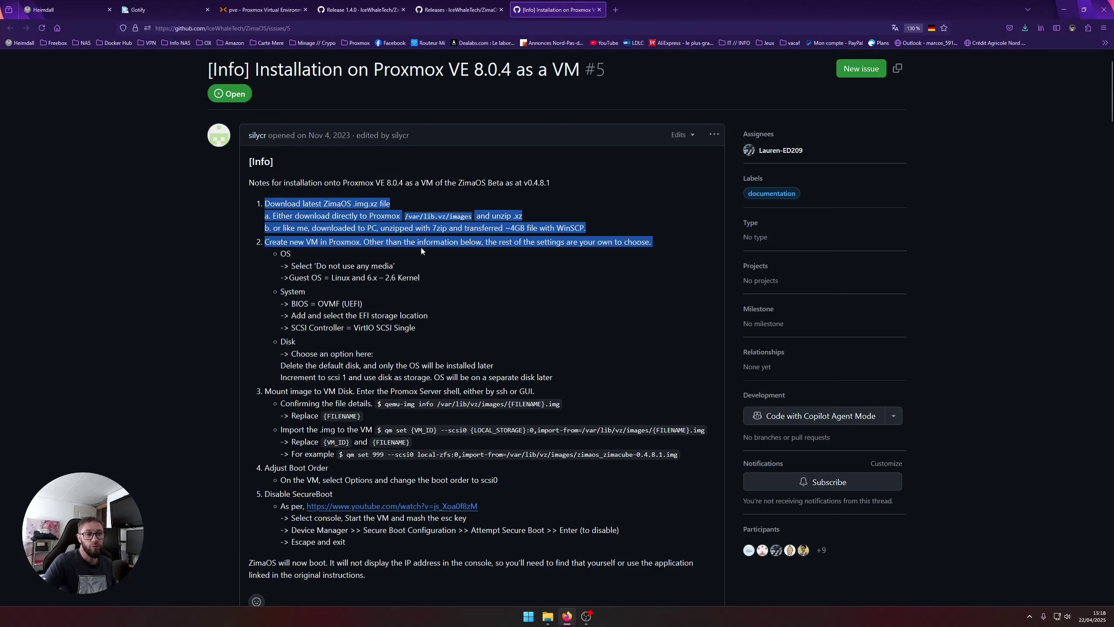
pyautogui.click(499, 360)
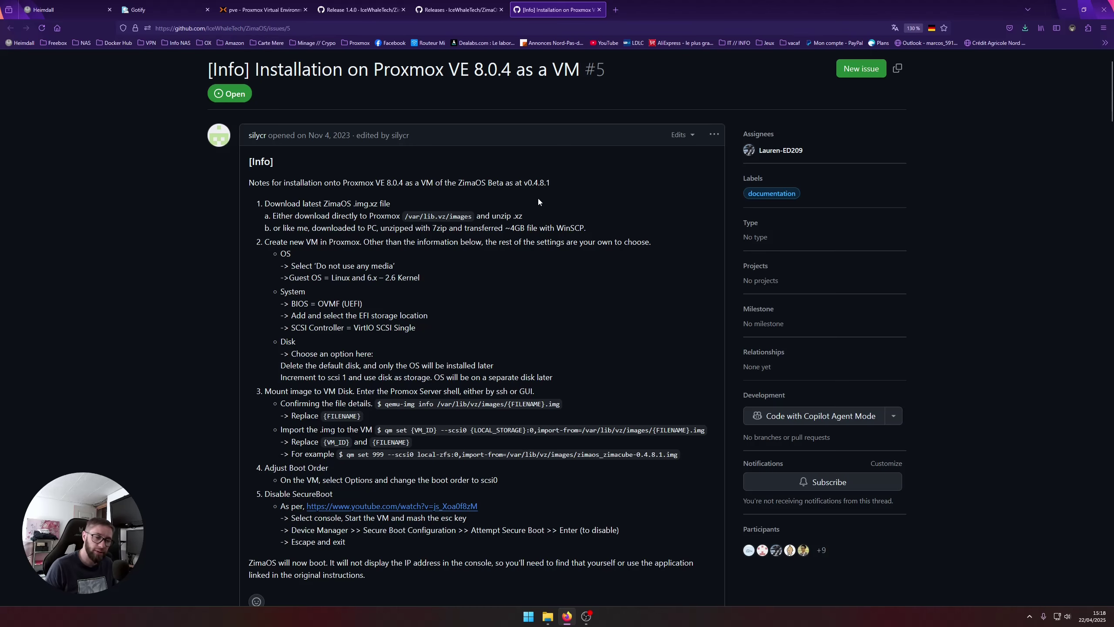
pyautogui.click(458, 10)
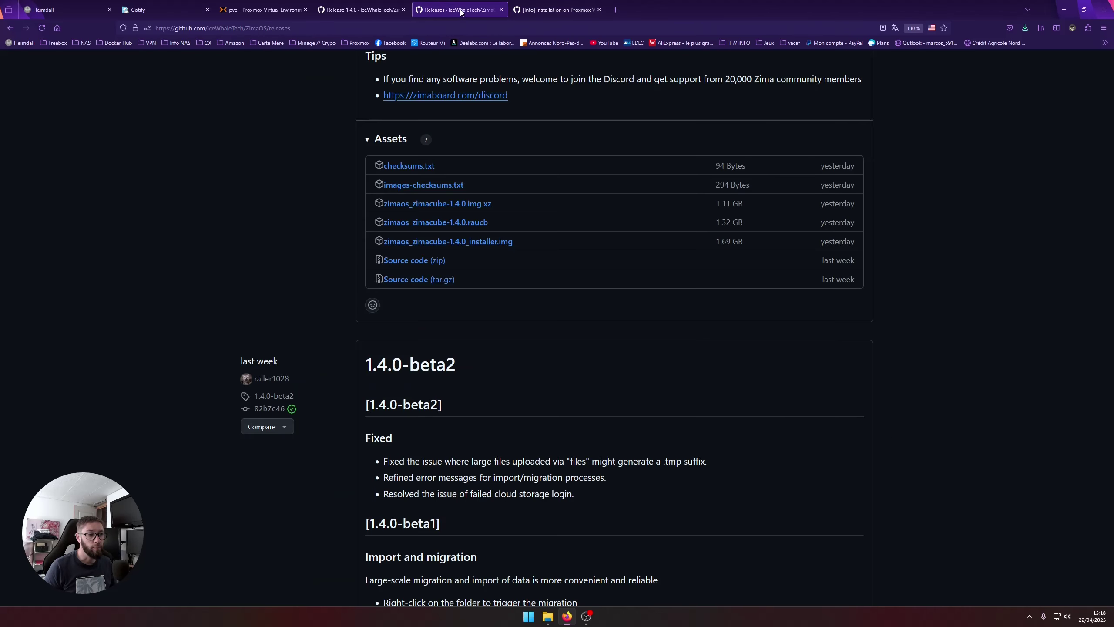
pyautogui.click(359, 10)
pyautogui.click(555, 10)
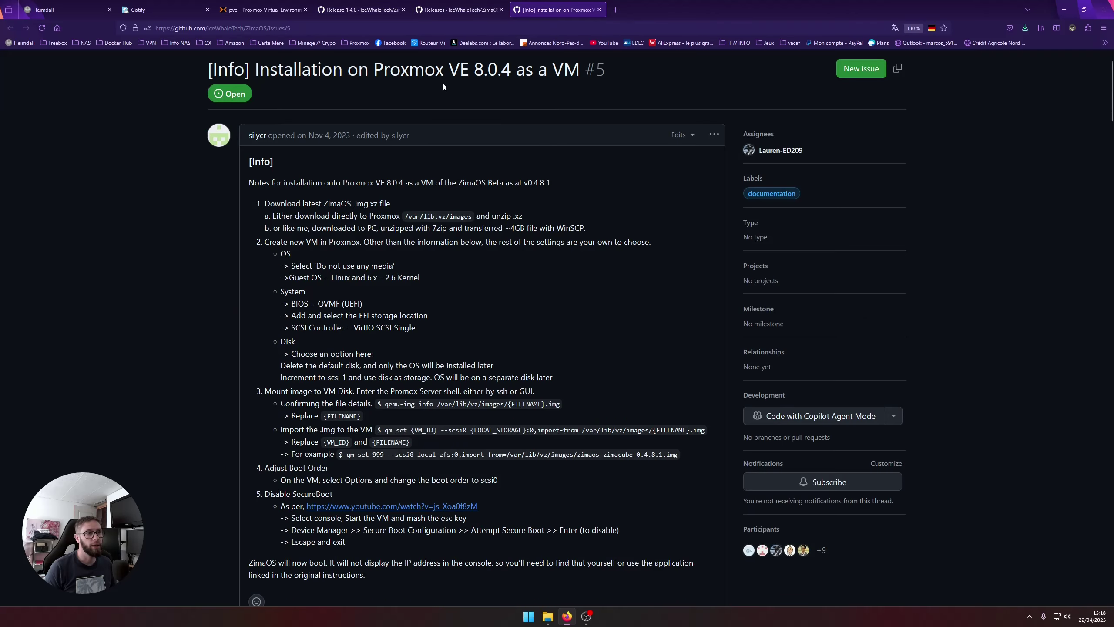
pyautogui.click(453, 11)
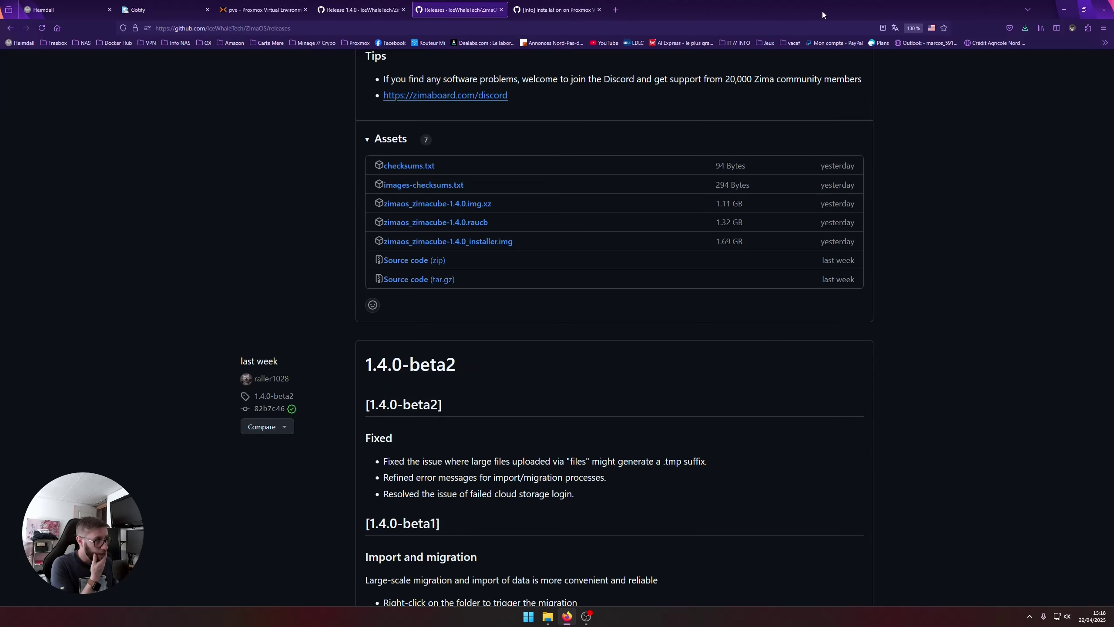
pyautogui.click(1025, 28)
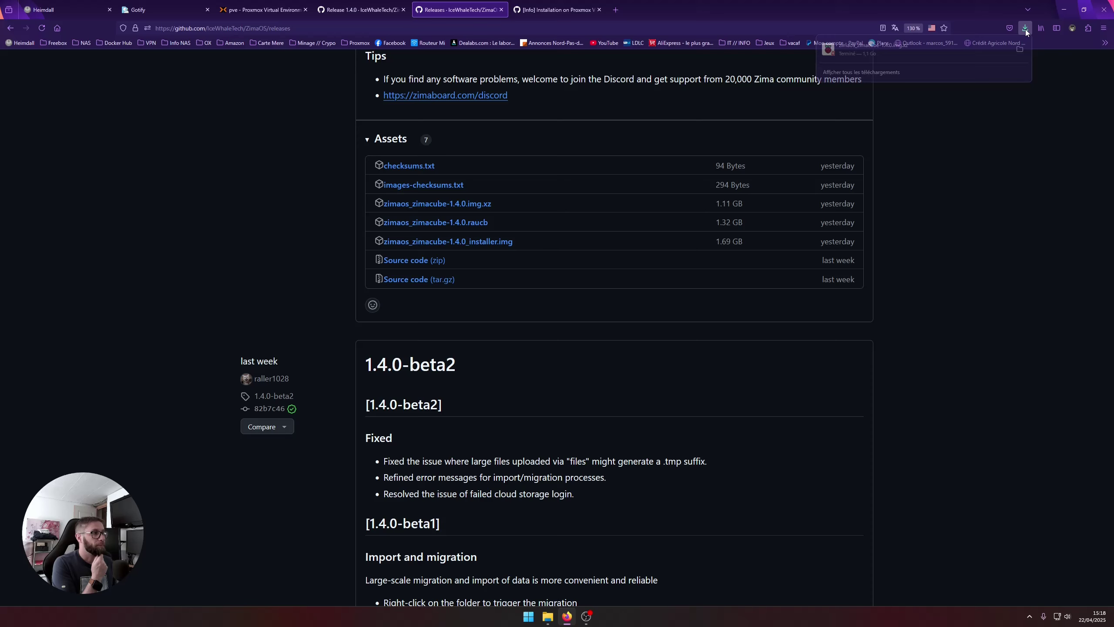
pyautogui.click(1022, 52)
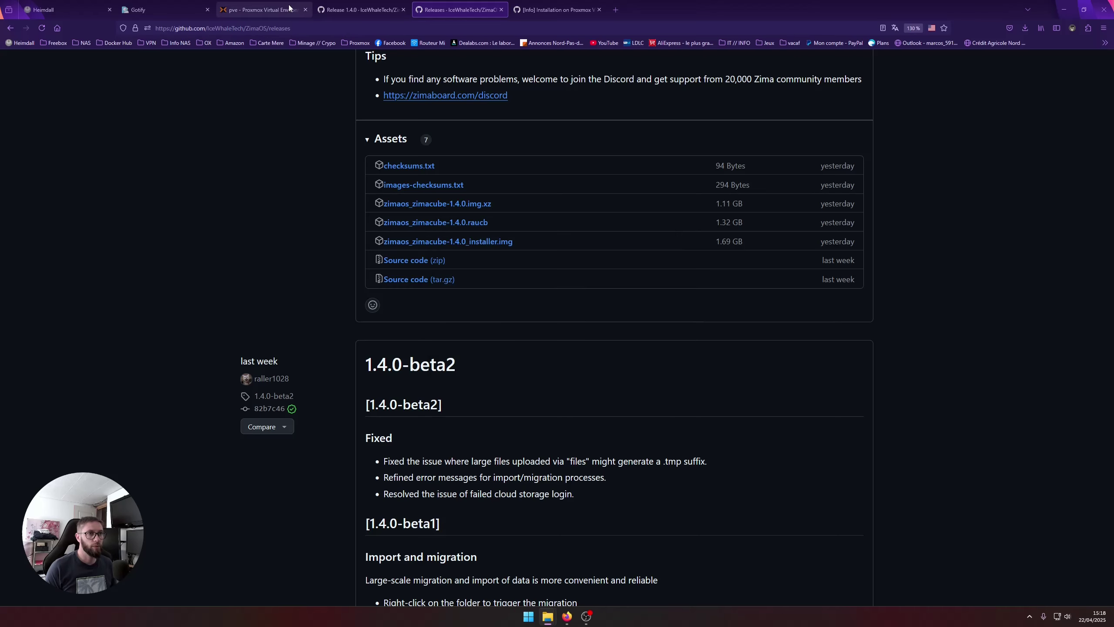
# Step: Upload zimaos_zimacube-1.4.0.img to the local storage in Proxmox and check the copy task's output and status
pyautogui.click(263, 10)
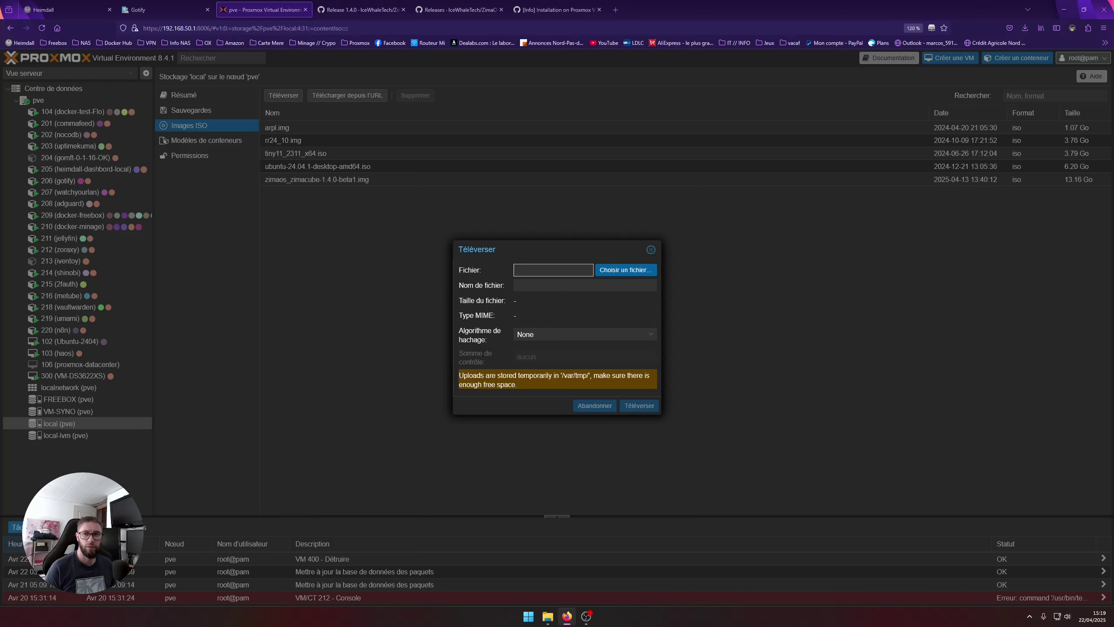
pyautogui.click(642, 406)
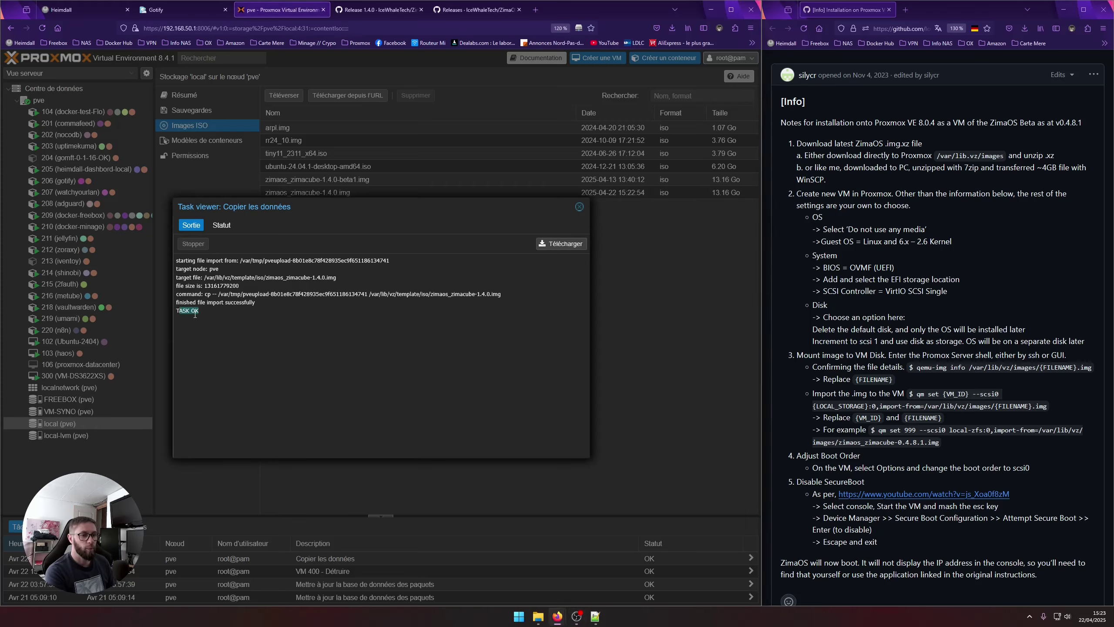
pyautogui.click(221, 224)
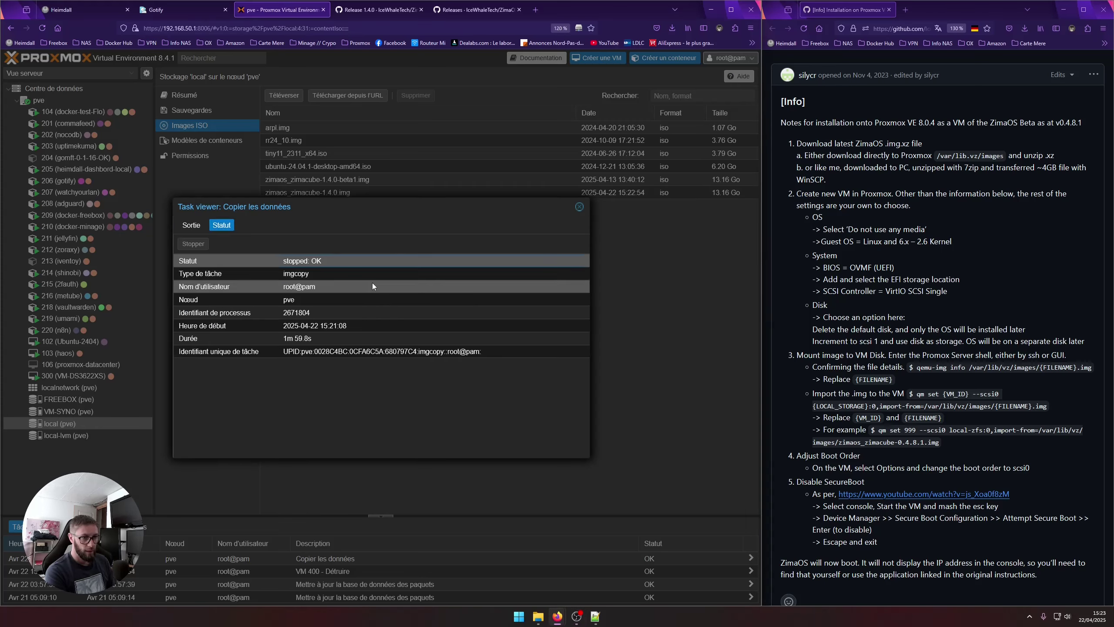
pyautogui.click(578, 206)
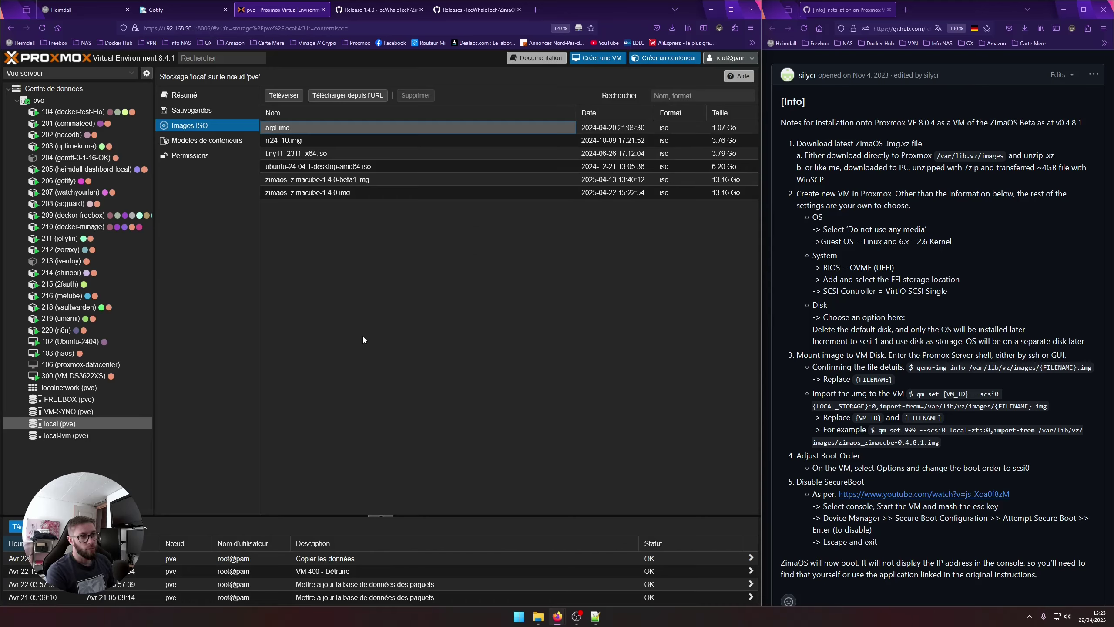
# Step: Delete the old zimaos_zimacube-1.4.0-beta1.img image from the local storage
pyautogui.click(329, 193)
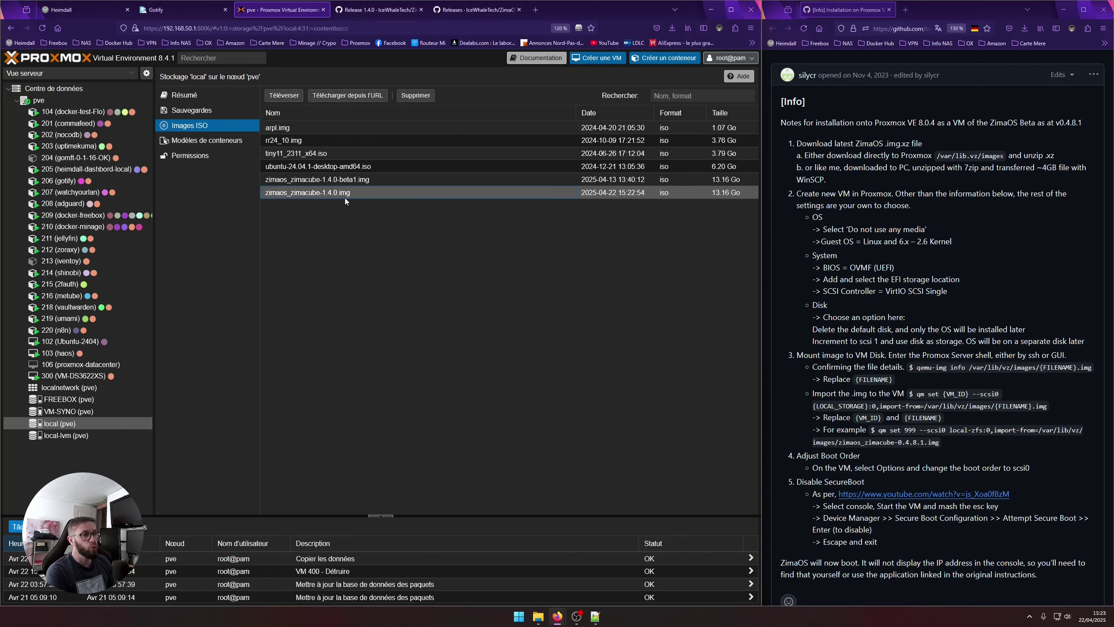
pyautogui.click(352, 181)
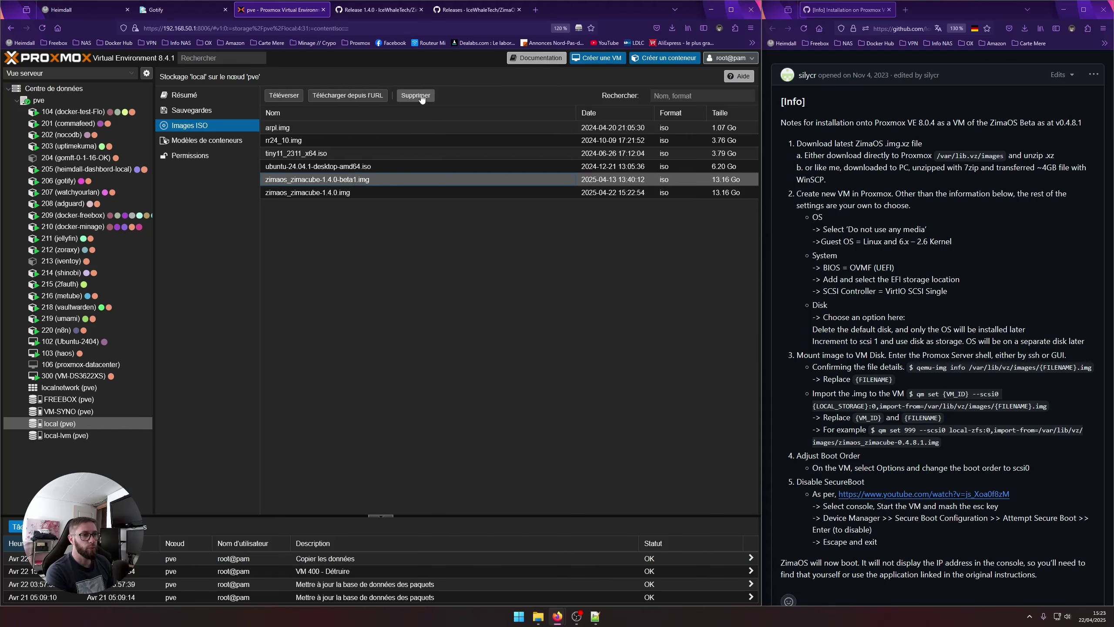
pyautogui.click(416, 96)
pyautogui.click(371, 350)
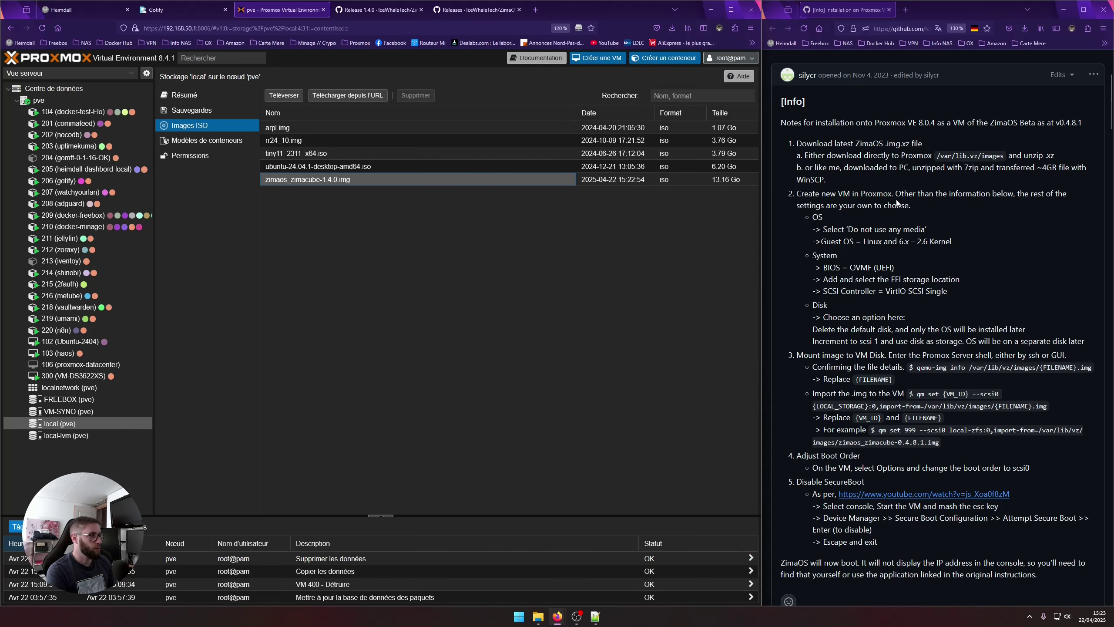
# Step: Start creating a new virtual machine with VM ID 400 and the name ZIMA-OS
pyautogui.moveTo(892, 193); pyautogui.dragTo(850, 194)
pyautogui.click(599, 61)
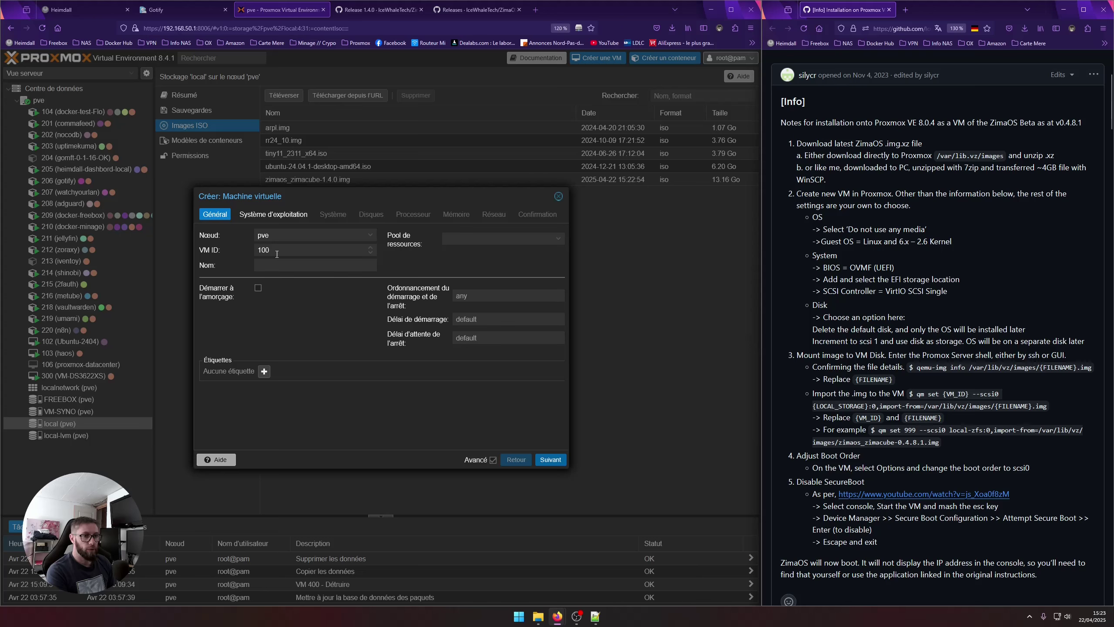
pyautogui.moveTo(276, 254); pyautogui.dragTo(237, 246)
pyautogui.write('400')
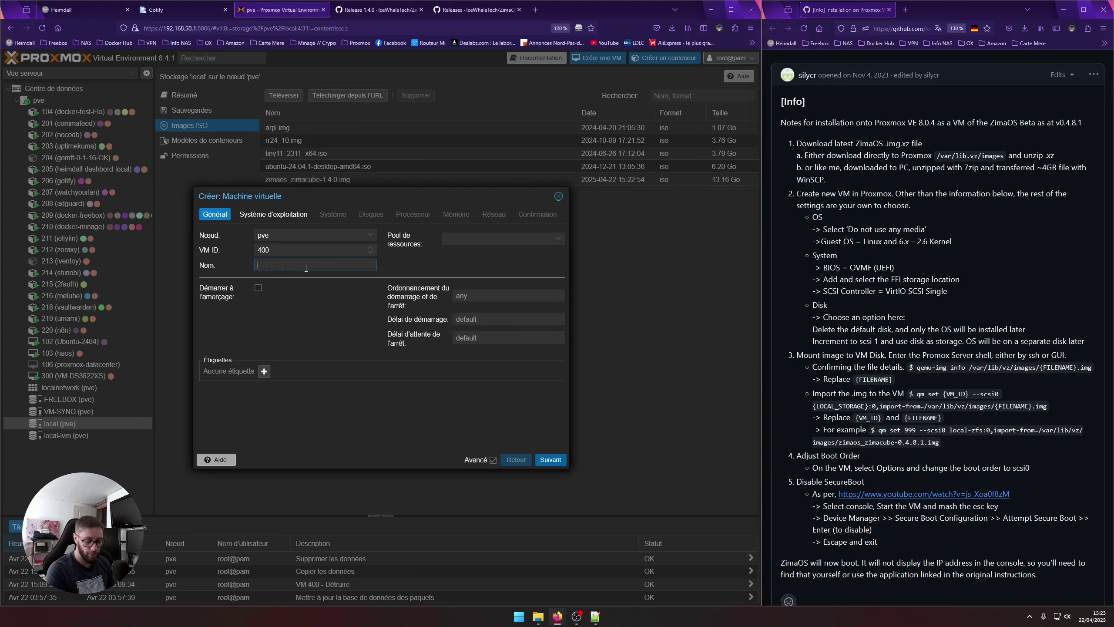
pyautogui.write('ZIMA')
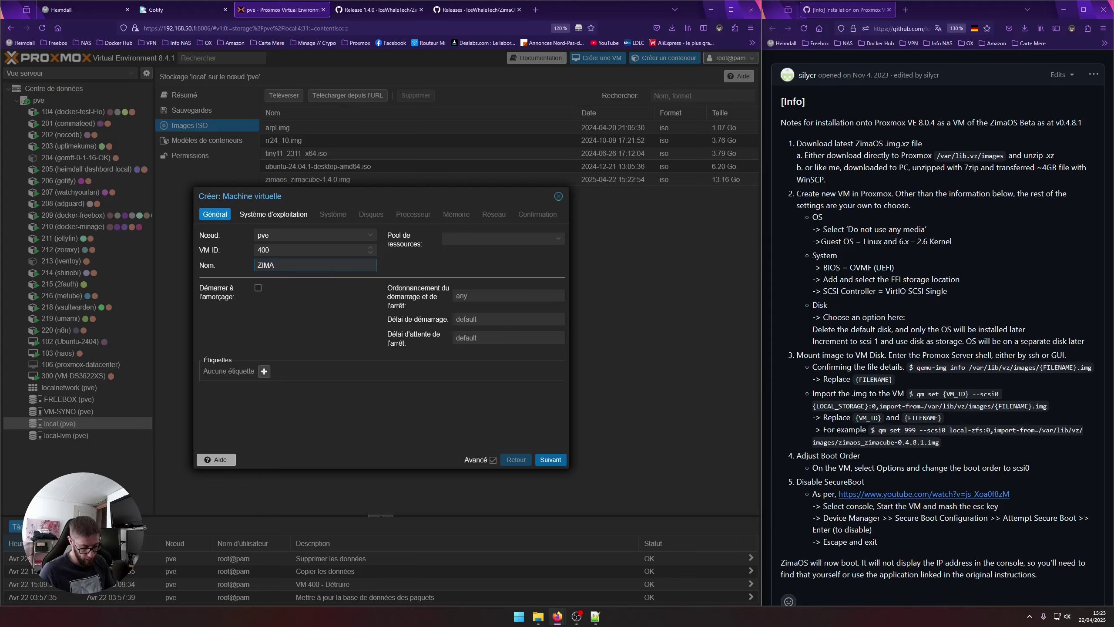
pyautogui.write('-OS')
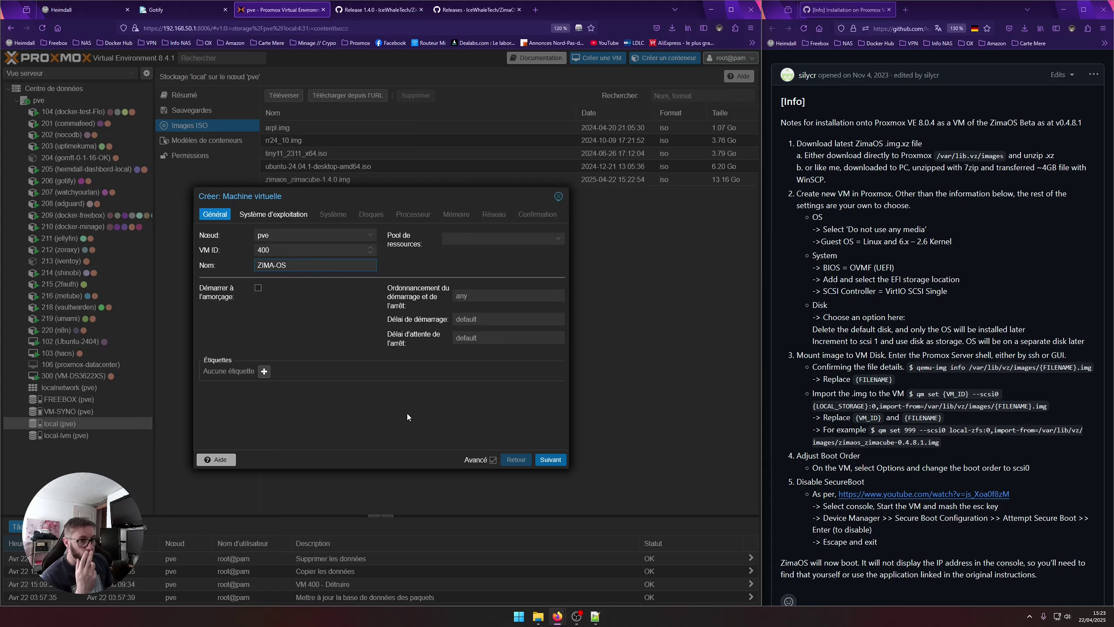
pyautogui.click(552, 461)
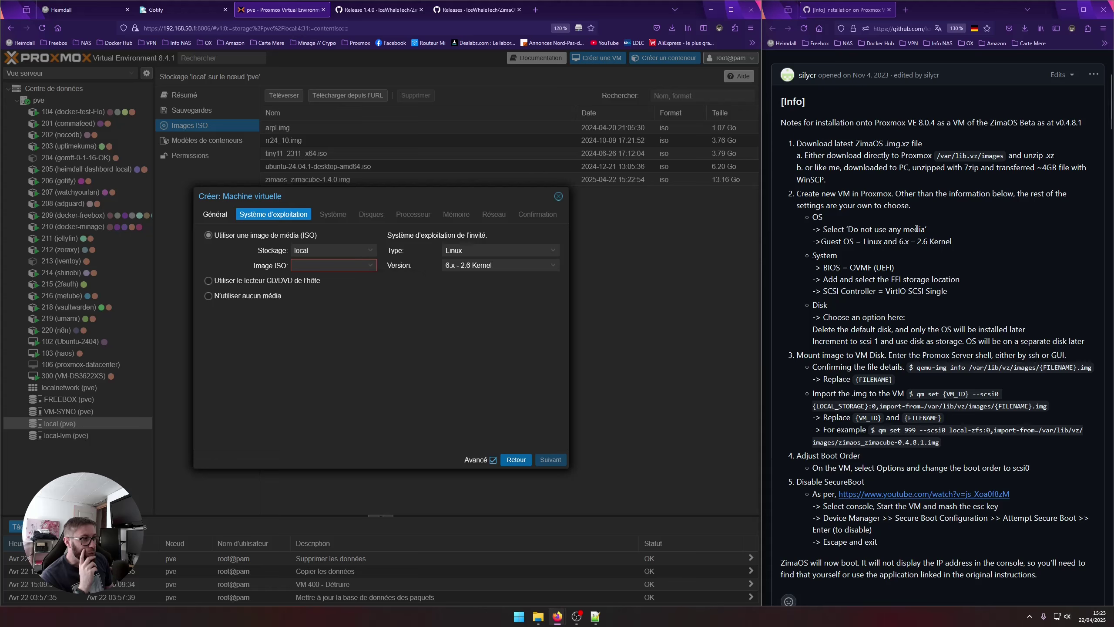
# Step: Set the new VM to use no installation media, as the guide specifies, and continue to the system settings
pyautogui.moveTo(927, 229); pyautogui.dragTo(824, 229)
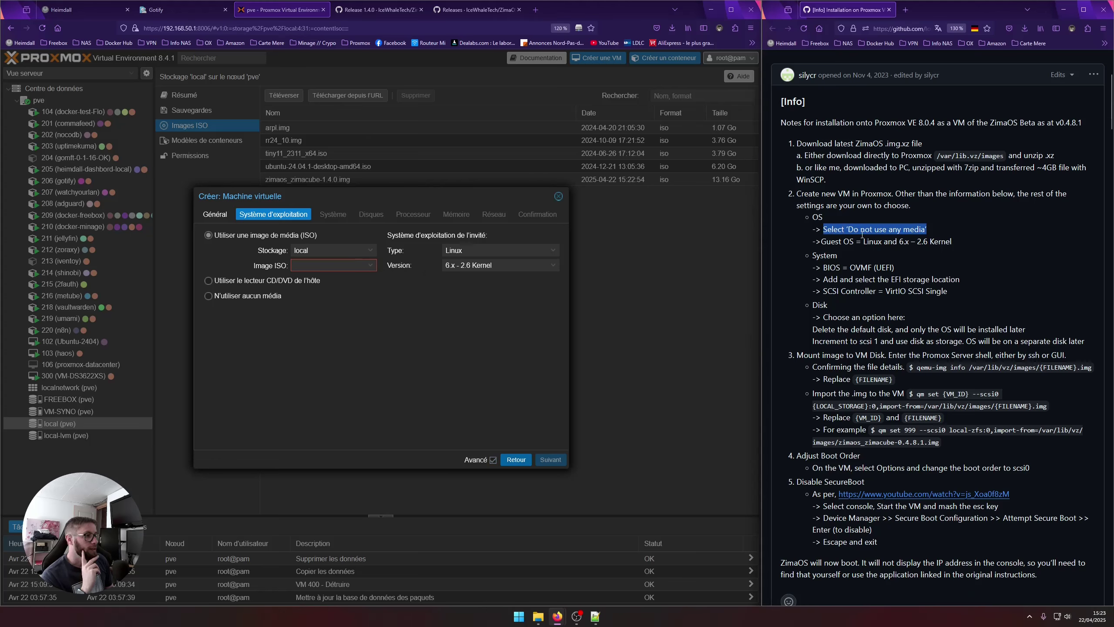
pyautogui.click(263, 302)
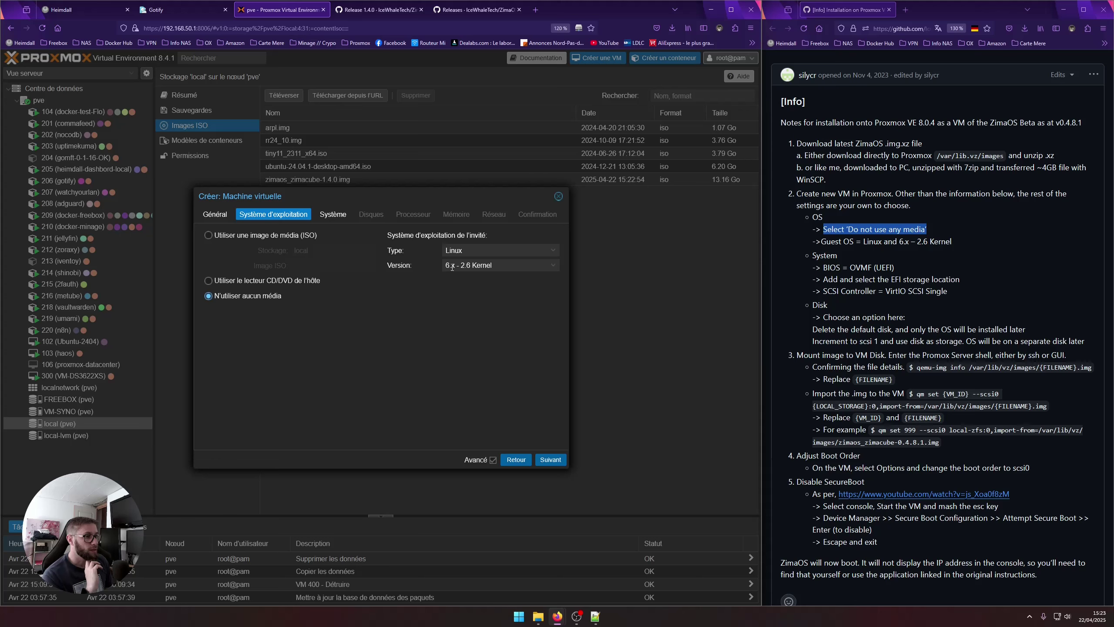
pyautogui.click(341, 218)
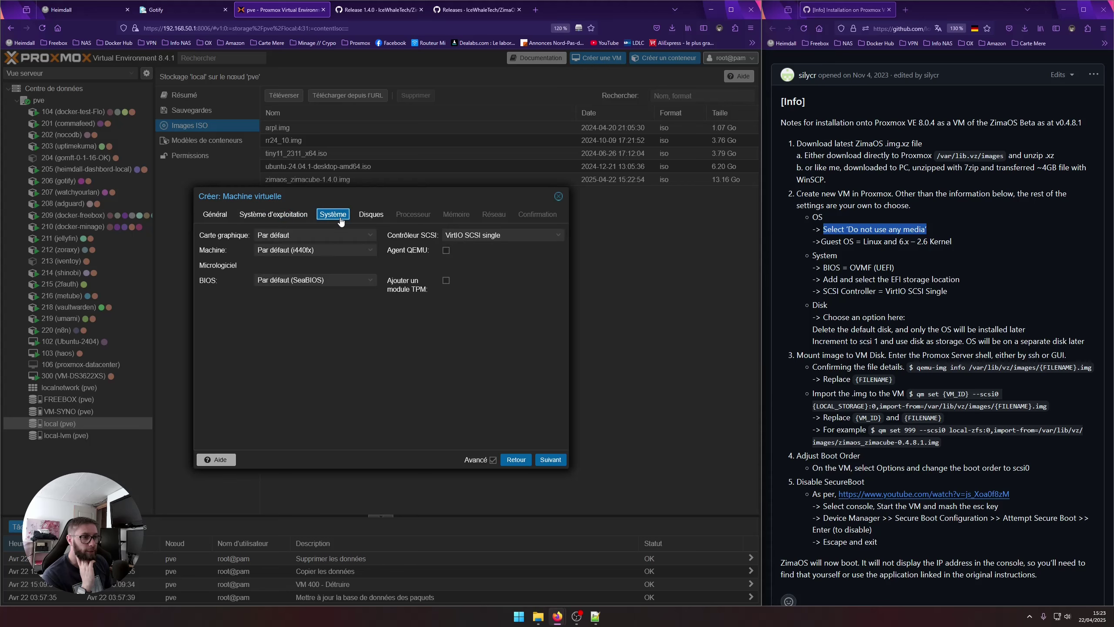
# Step: Set the VM's BIOS to OVMF (UEFI) with EFI storage on local-lvm and check the SCSI controller against the guide
pyautogui.click(704, 275)
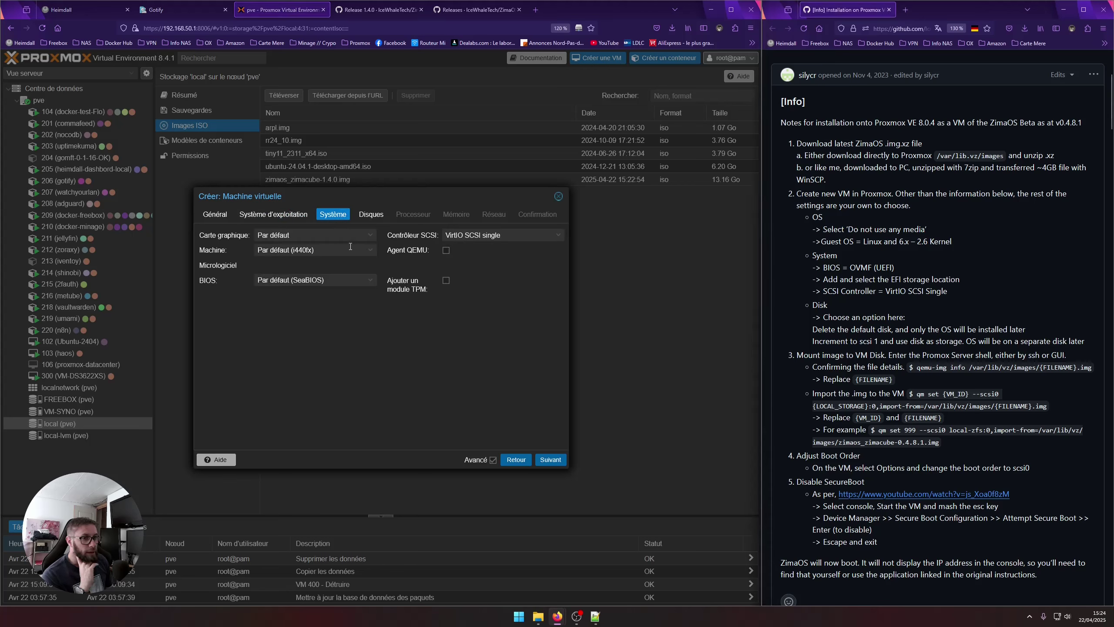
pyautogui.click(353, 280)
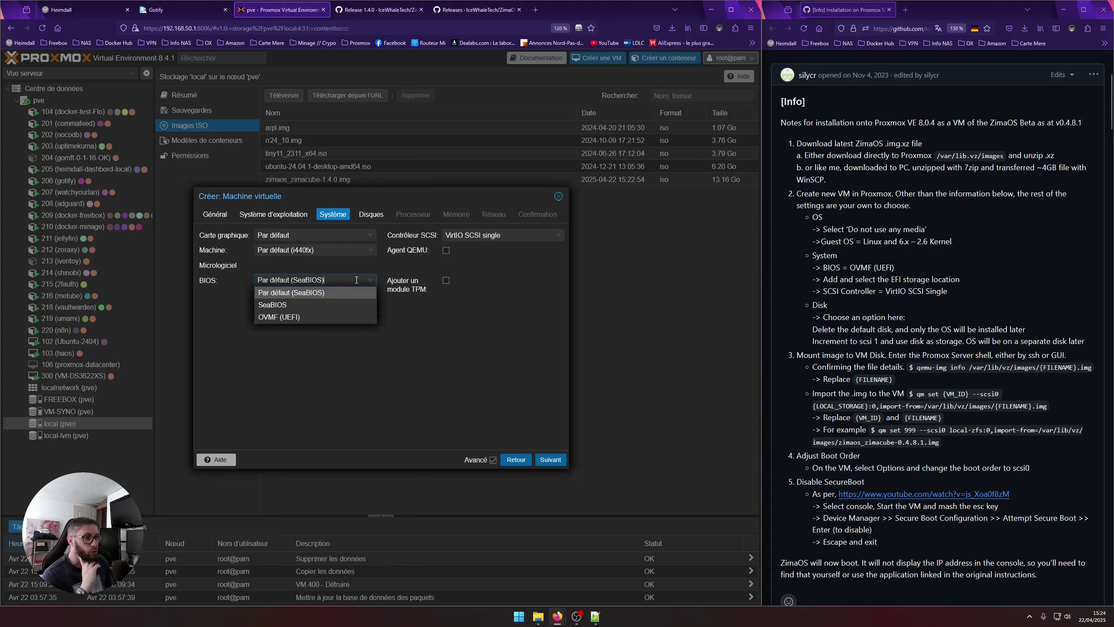
pyautogui.click(281, 317)
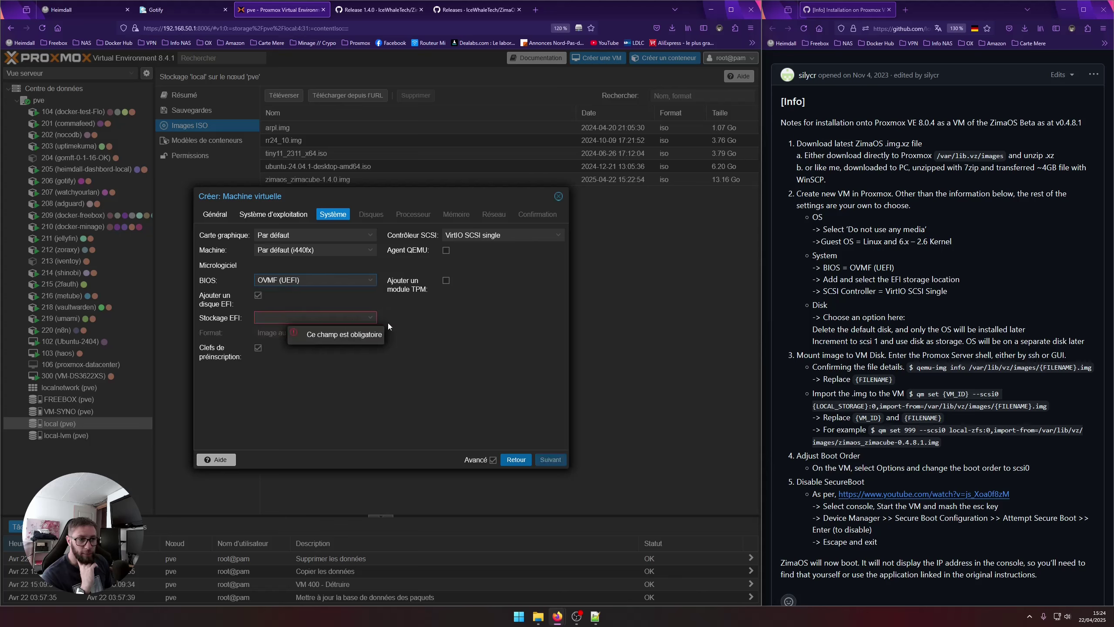
pyautogui.click(325, 346)
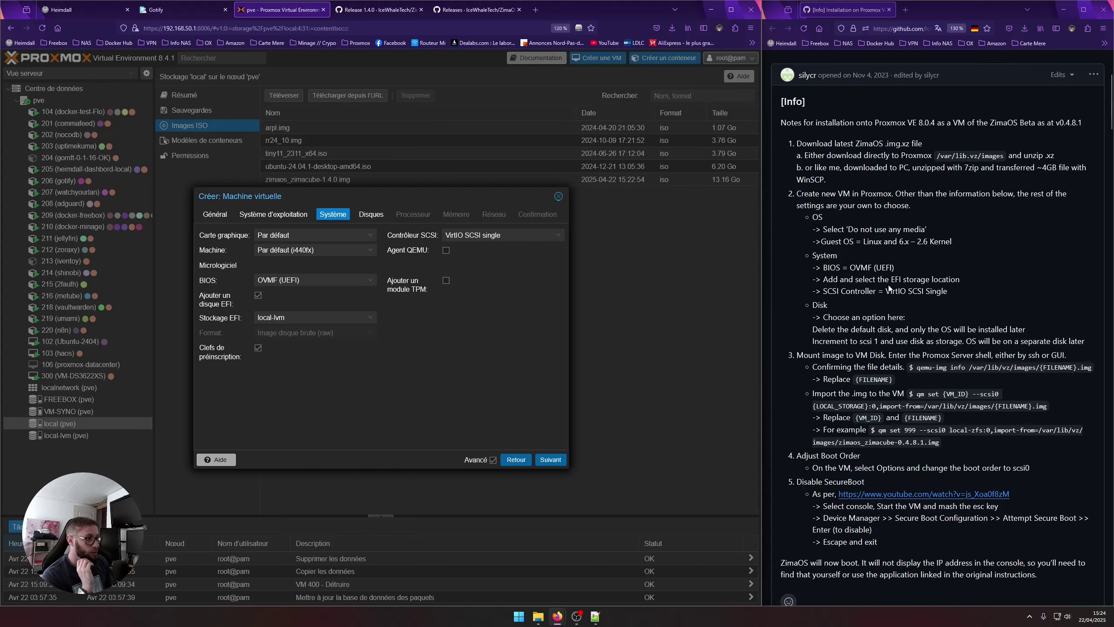
pyautogui.moveTo(947, 291); pyautogui.dragTo(813, 329)
# Step: Remove the default scsi0 disk from the new VM and read the guide's two disk options
pyautogui.click(371, 215)
pyautogui.click(838, 329)
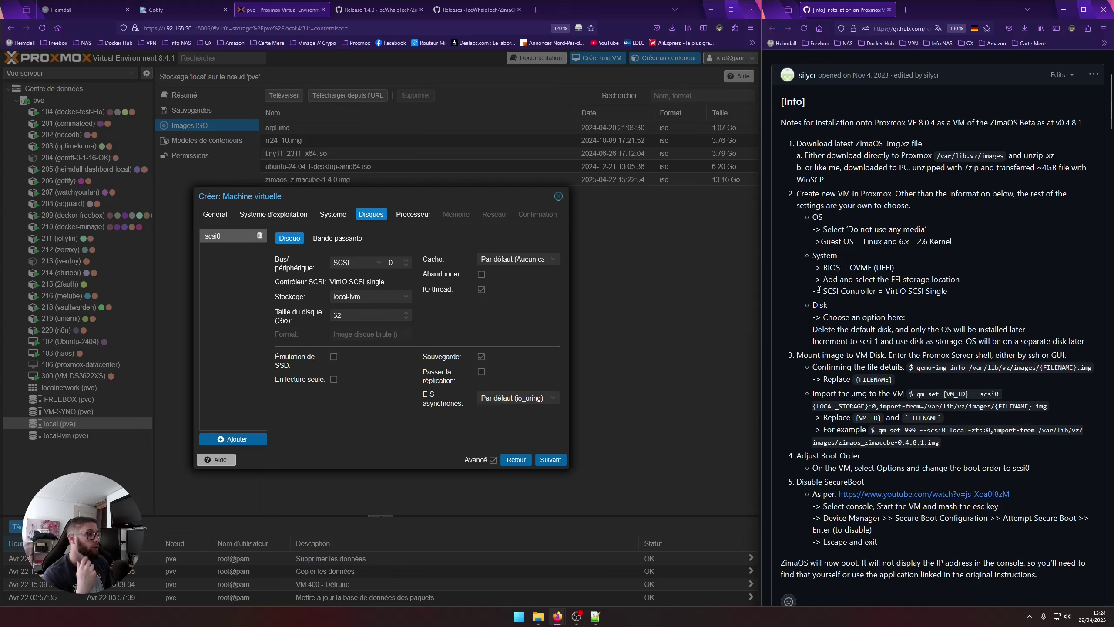
pyautogui.moveTo(811, 331); pyautogui.dragTo(887, 330)
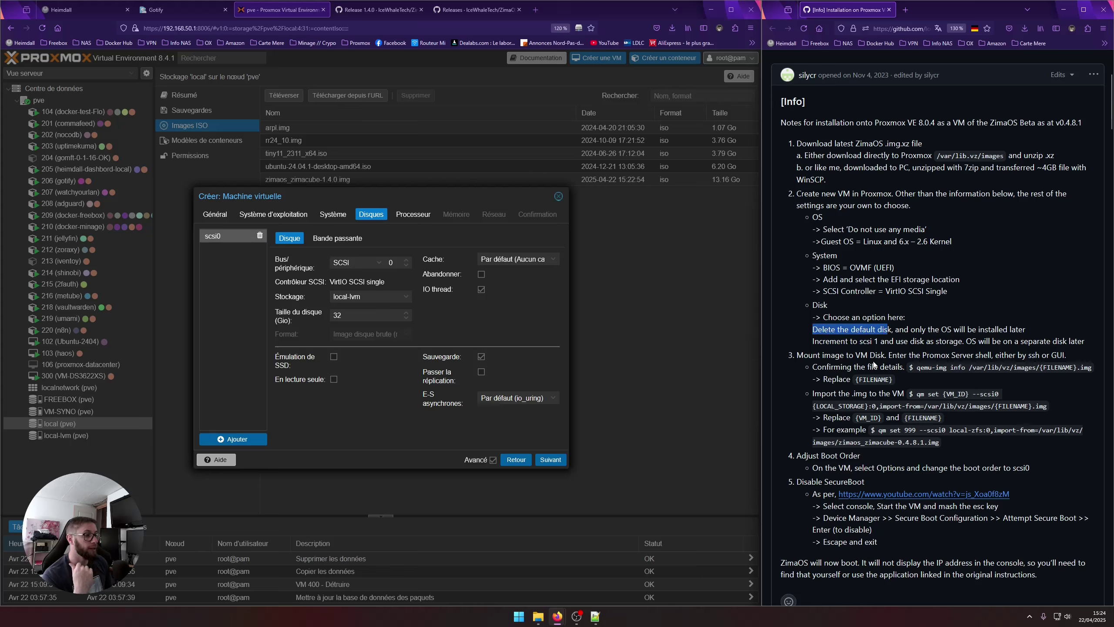
pyautogui.click(260, 236)
pyautogui.click(961, 359)
pyautogui.moveTo(953, 329); pyautogui.dragTo(1026, 329)
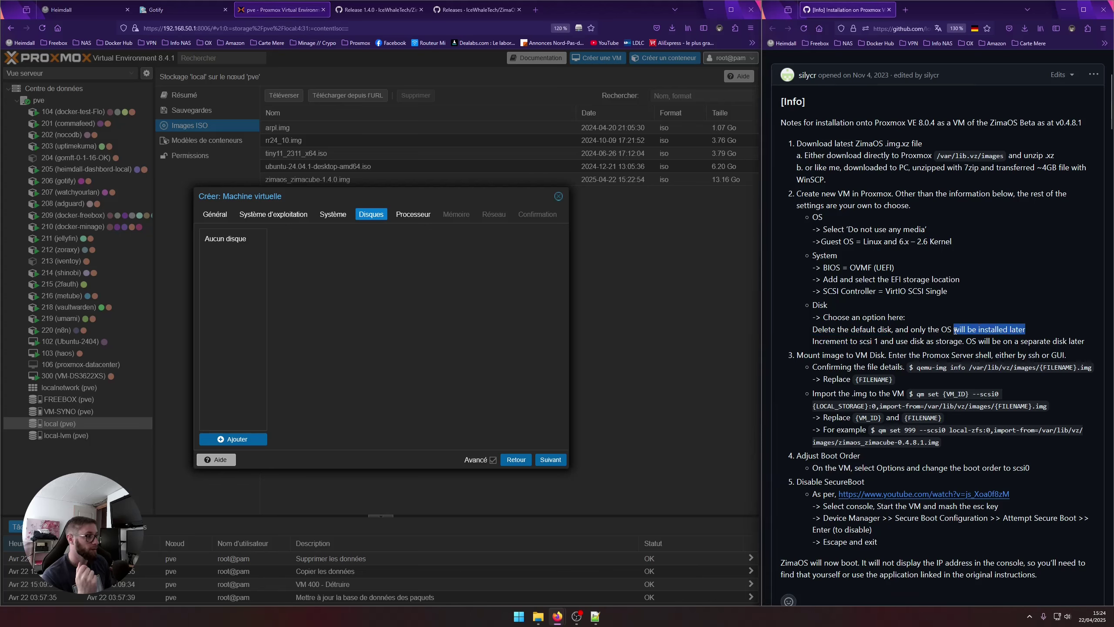
pyautogui.click(894, 355)
pyautogui.moveTo(811, 341); pyautogui.dragTo(864, 341)
pyautogui.click(897, 343)
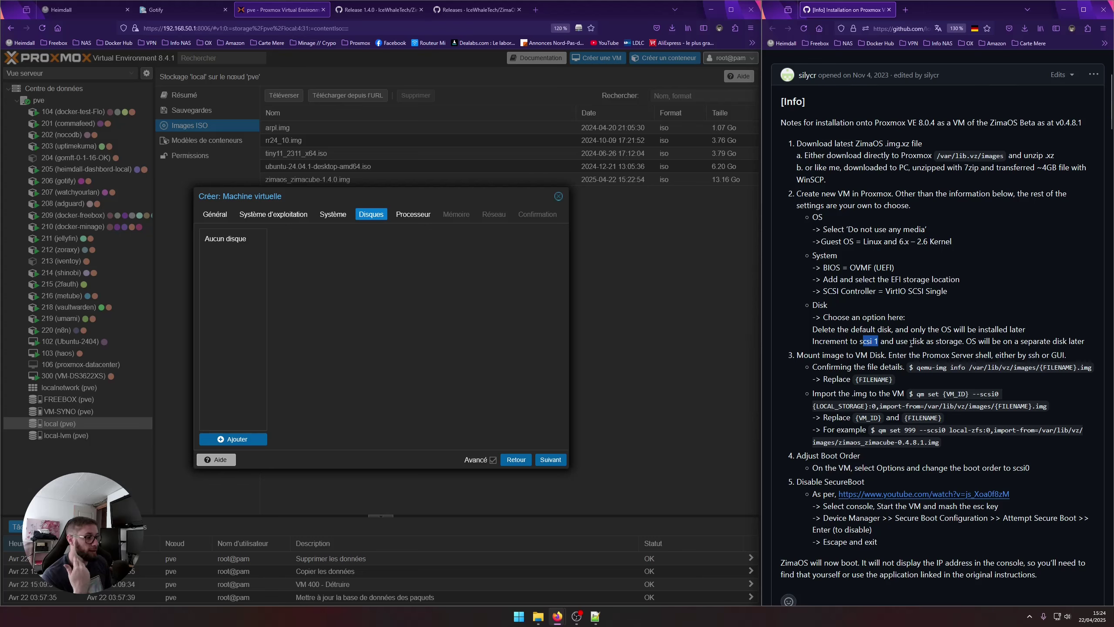
# Step: Set the VM's processor to 2 cores
pyautogui.click(423, 215)
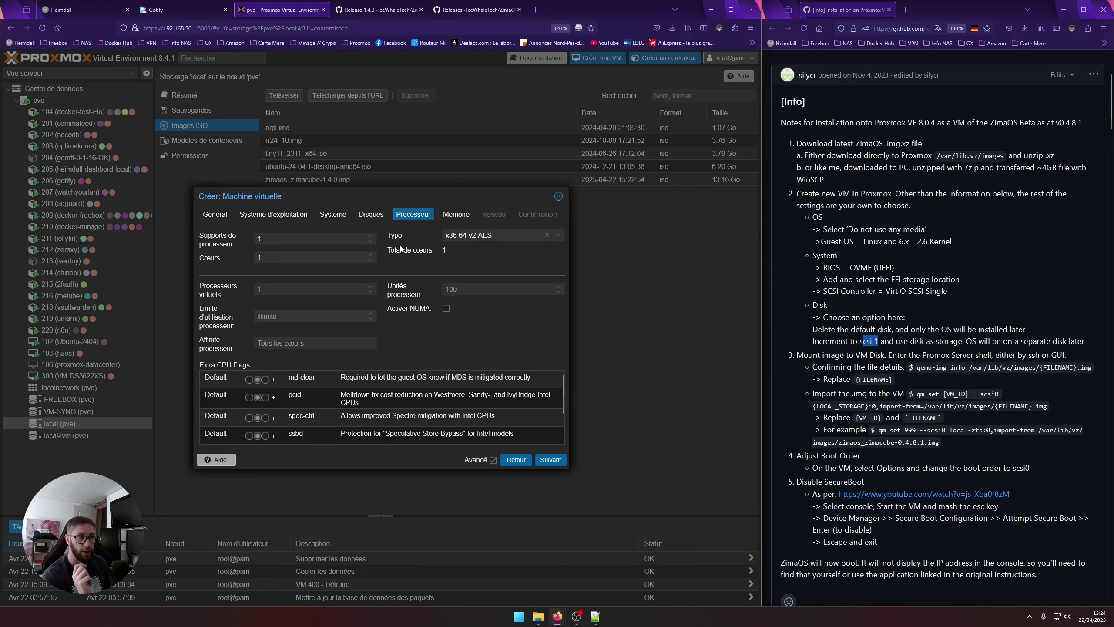
pyautogui.click(371, 255)
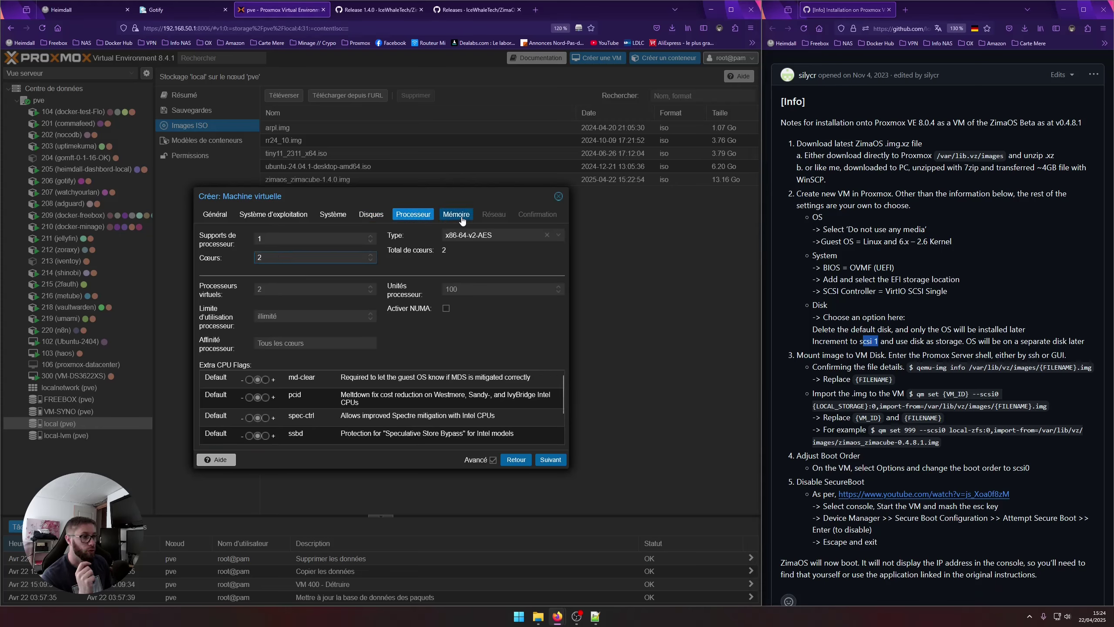
# Step: Set the VM's processor type to host
pyautogui.click(558, 236)
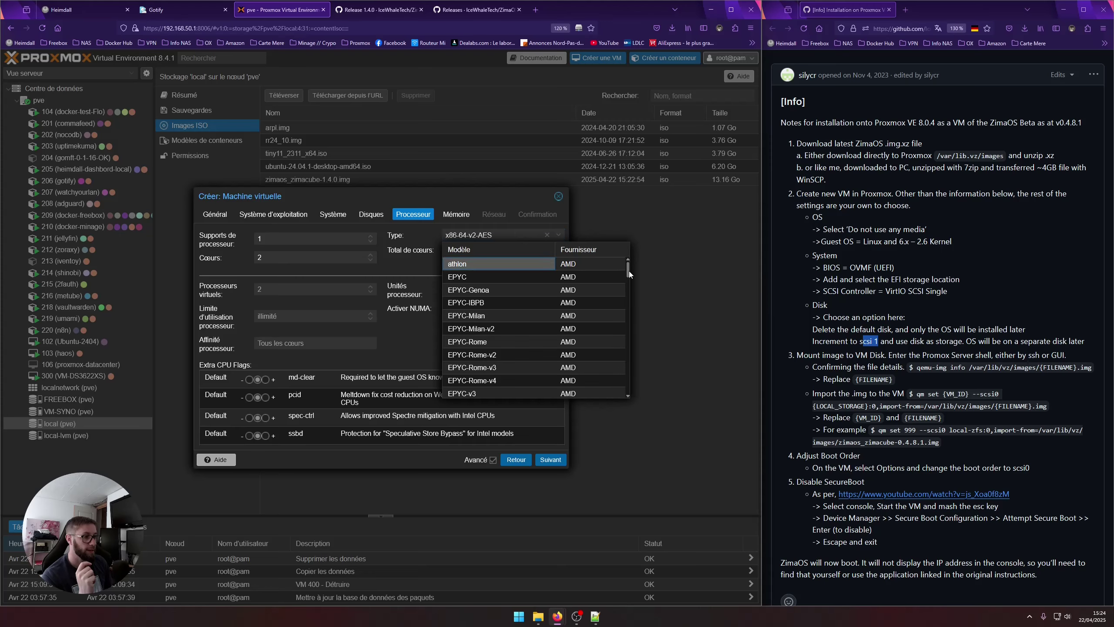
pyautogui.moveTo(629, 271); pyautogui.dragTo(625, 403)
pyautogui.click(492, 392)
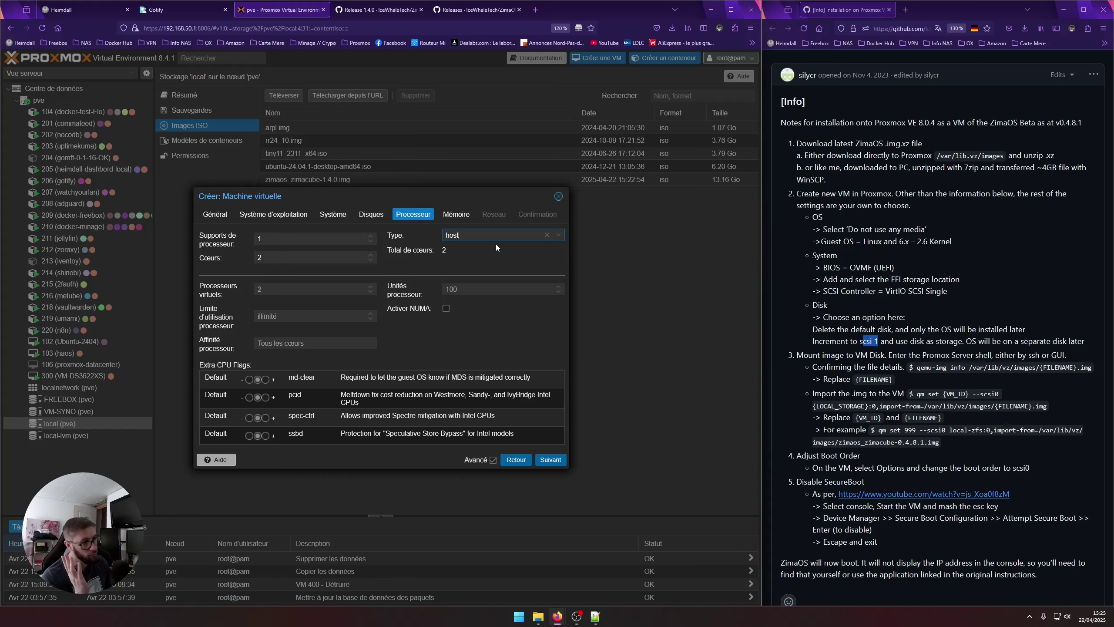
# Step: Keep the default memory and network settings and finish creating the VM
pyautogui.click(455, 215)
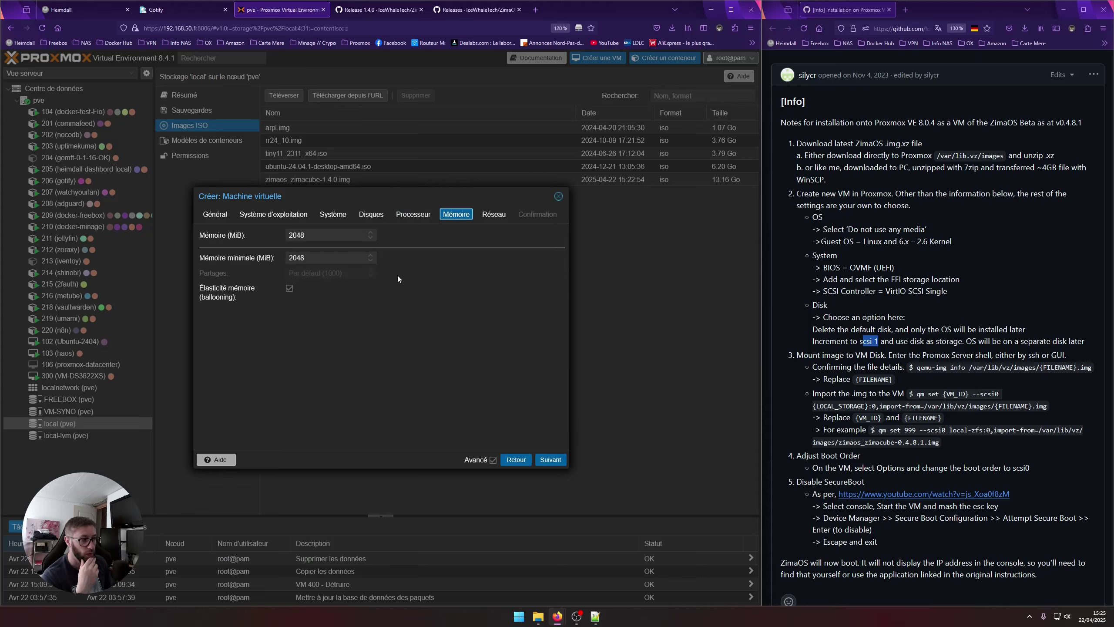
pyautogui.click(553, 460)
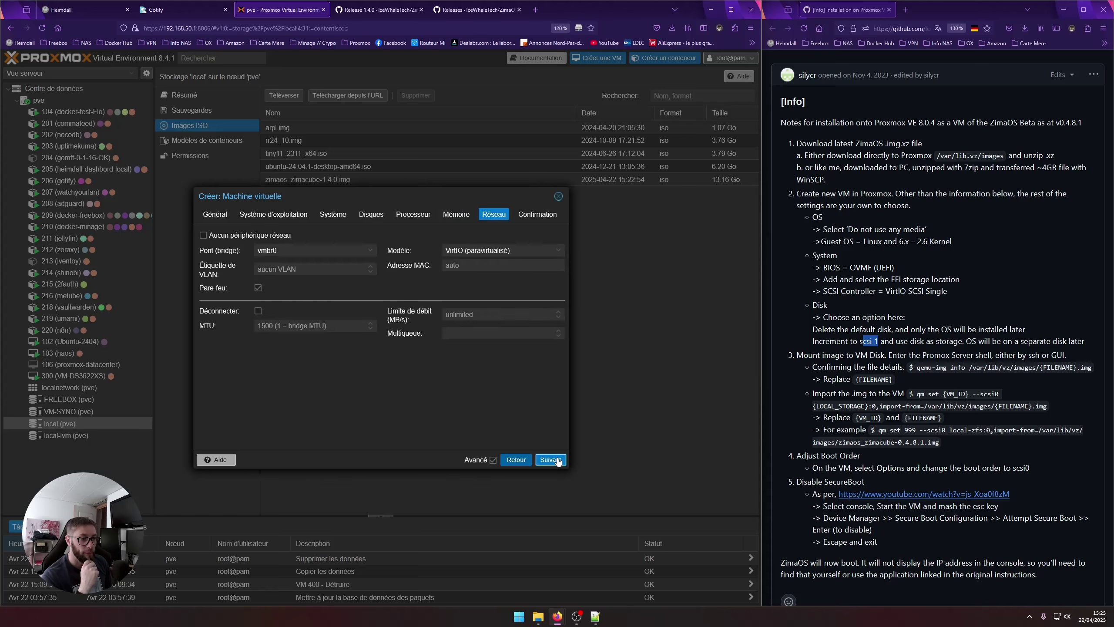
pyautogui.click(551, 459)
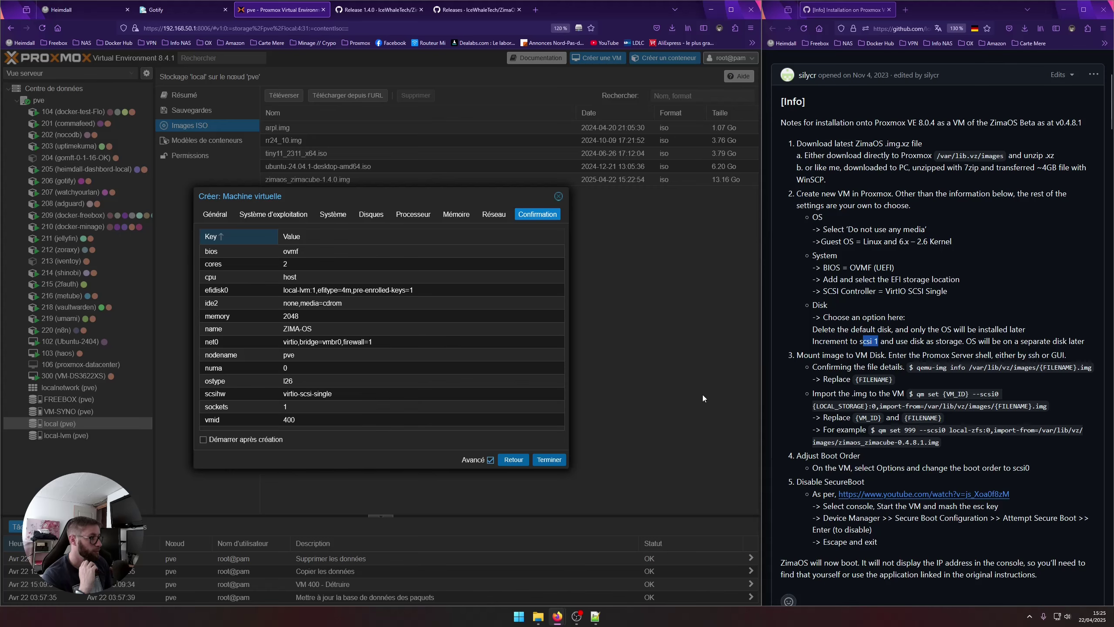
pyautogui.click(564, 462)
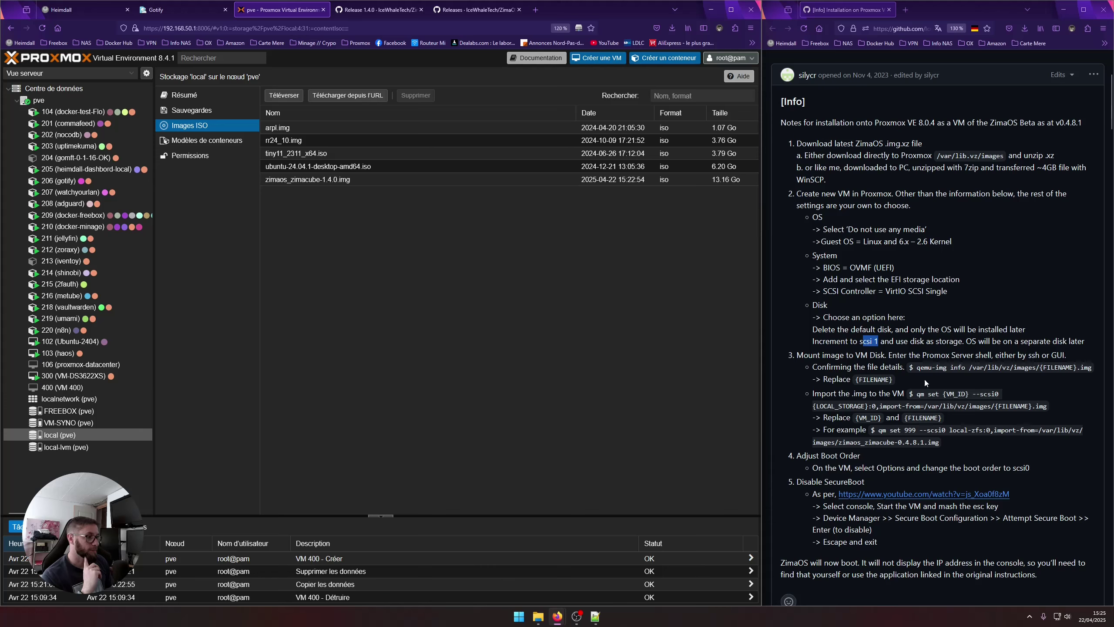
# Step: Read the guide's third section on mounting the image to the VM disk from the Proxmox shell
pyautogui.click(937, 380)
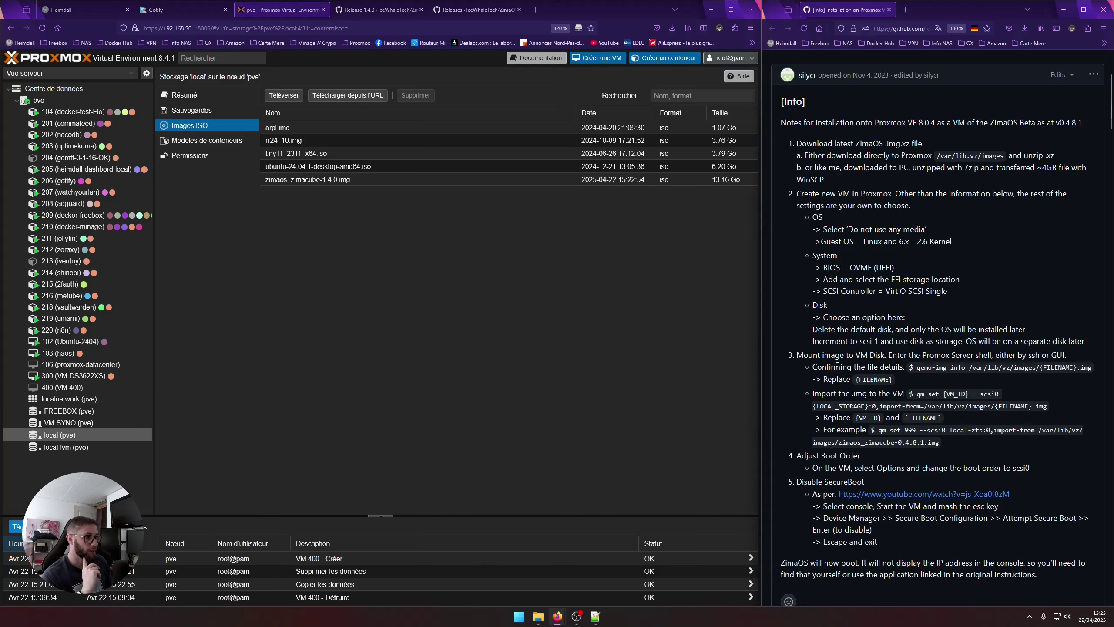
pyautogui.moveTo(886, 355); pyautogui.dragTo(803, 357)
pyautogui.click(878, 359)
pyautogui.moveTo(887, 355); pyautogui.dragTo(1041, 368)
pyautogui.click(866, 354)
pyautogui.doubleClick(864, 354)
pyautogui.click(905, 376)
pyautogui.click(1067, 379)
pyautogui.click(1014, 384)
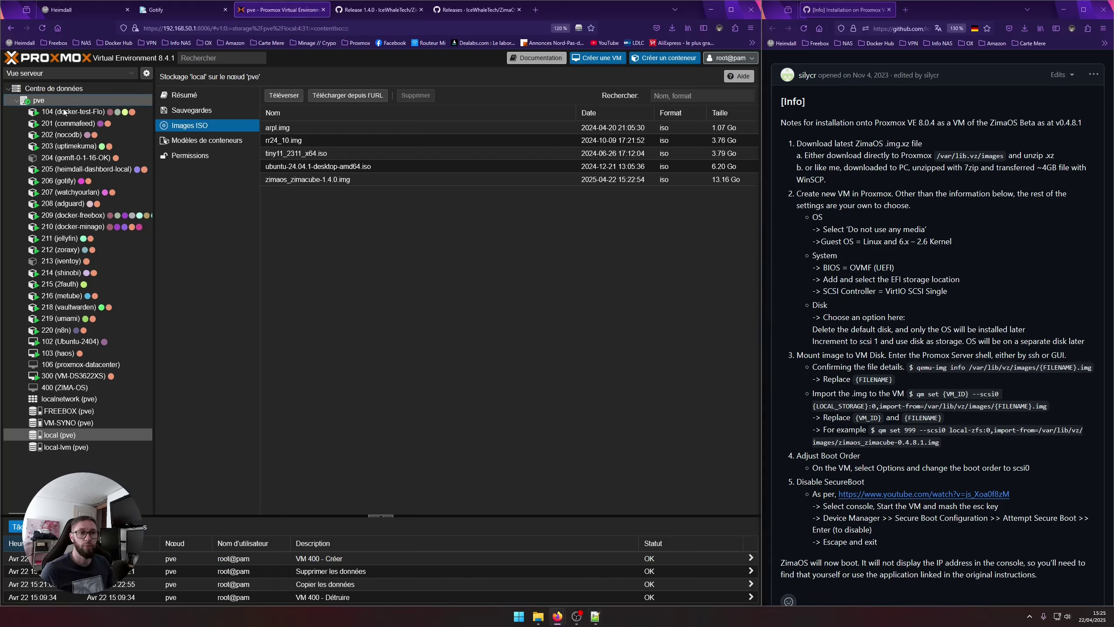
# Step: Open the pve node's shell and run qemu-img info /var/lib/vz/template/iso/zimaos_zimacube-1.4.0.img, comparing the path with the guide's command
pyautogui.click(45, 99)
pyautogui.click(179, 140)
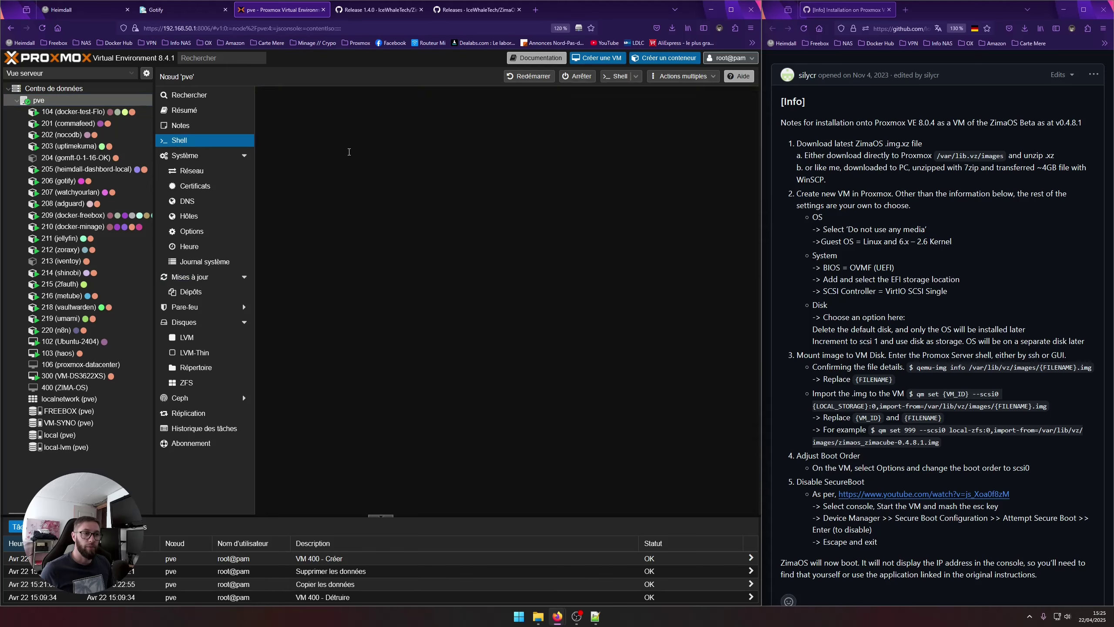
pyautogui.rightClick(357, 191)
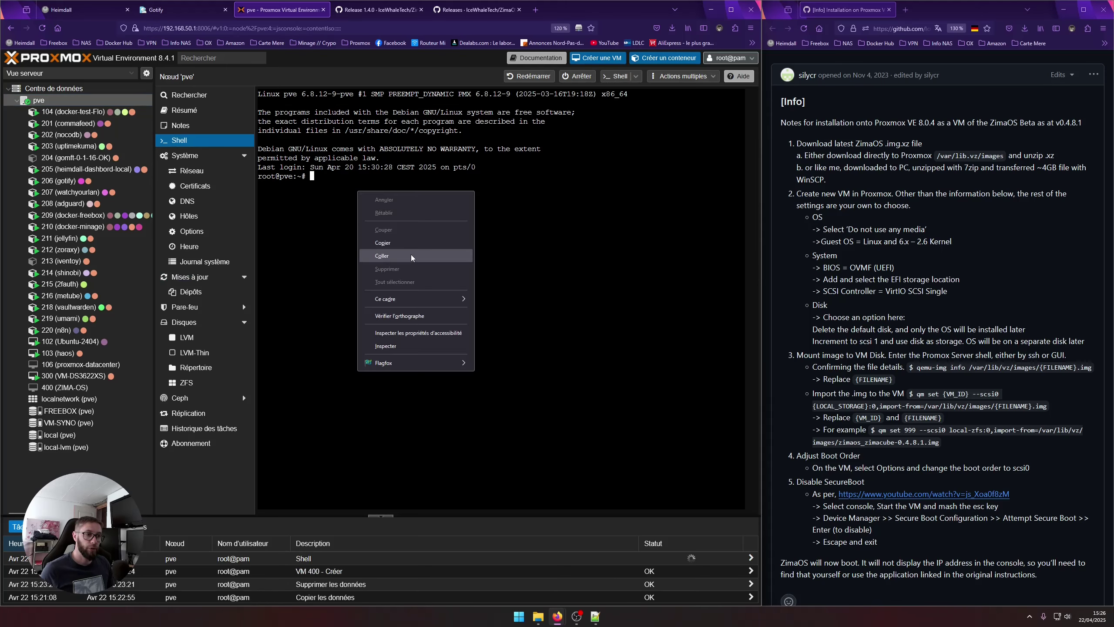
pyautogui.click(411, 256)
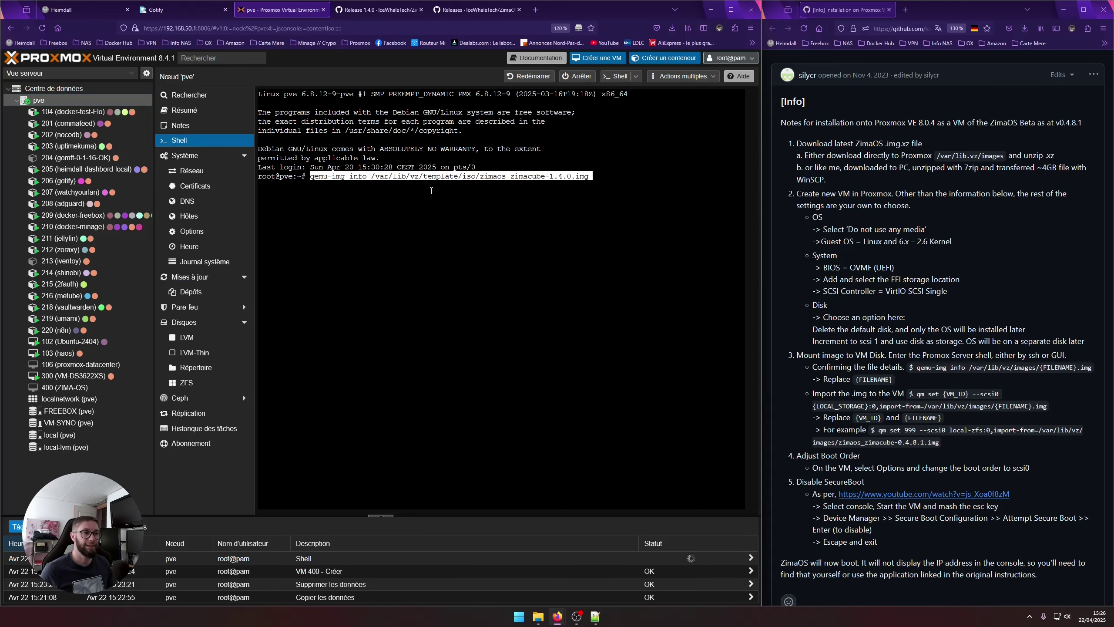
pyautogui.click(1023, 397)
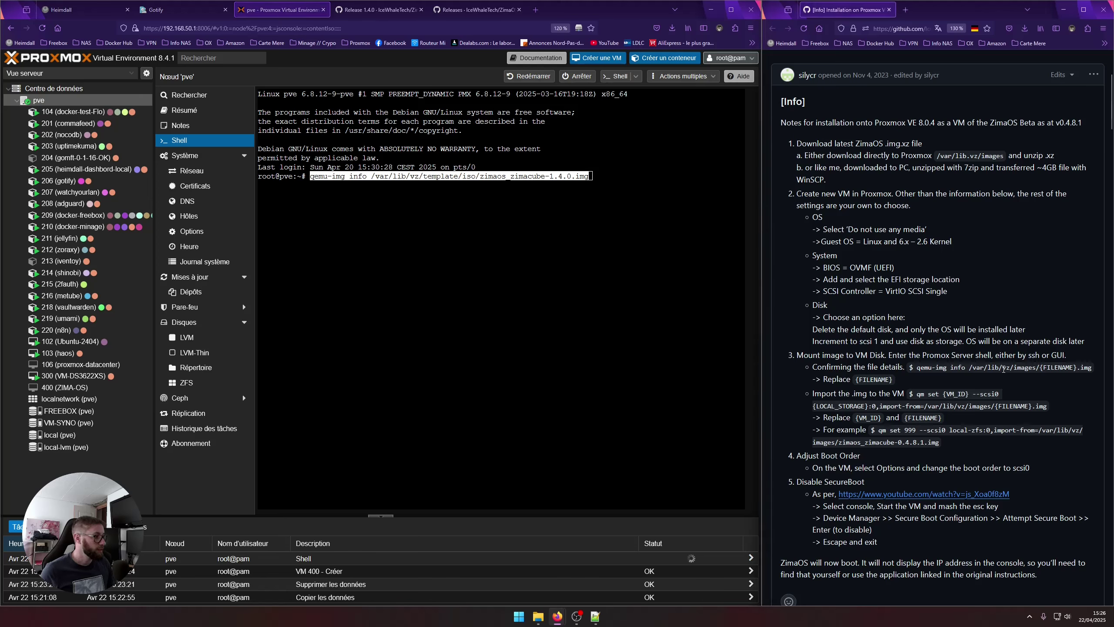
pyautogui.moveTo(980, 368); pyautogui.dragTo(1010, 367)
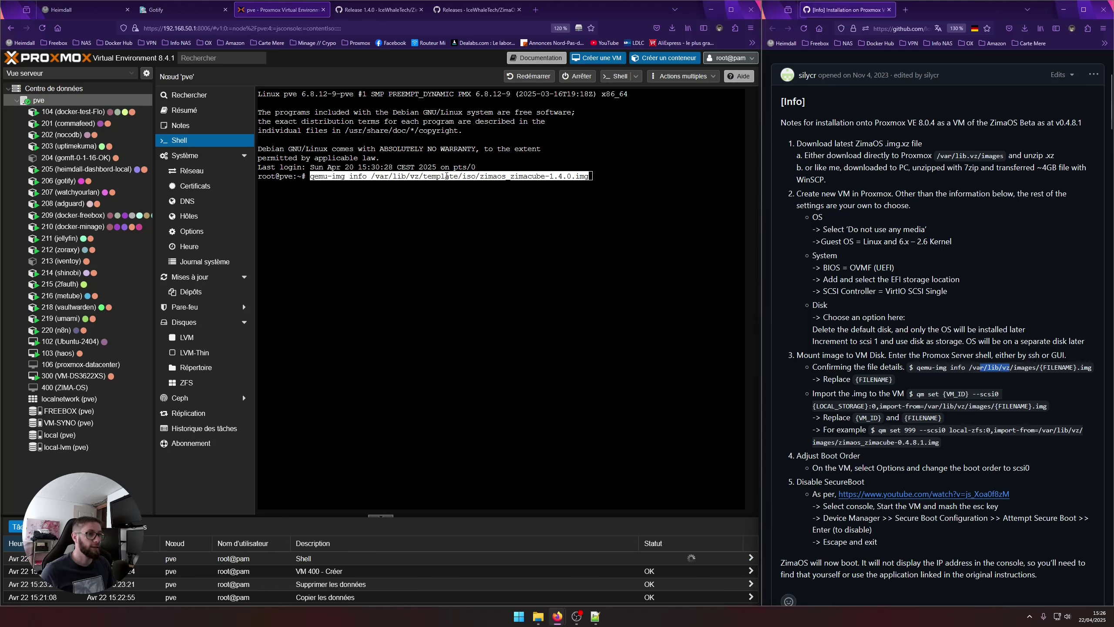
pyautogui.click(977, 370)
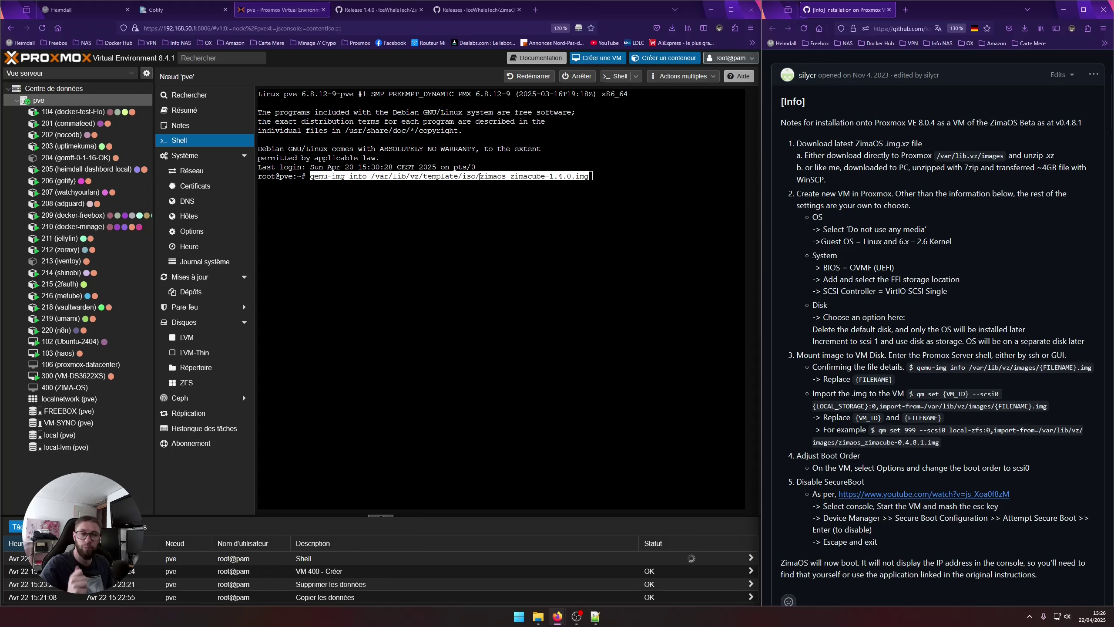
pyautogui.click(631, 185)
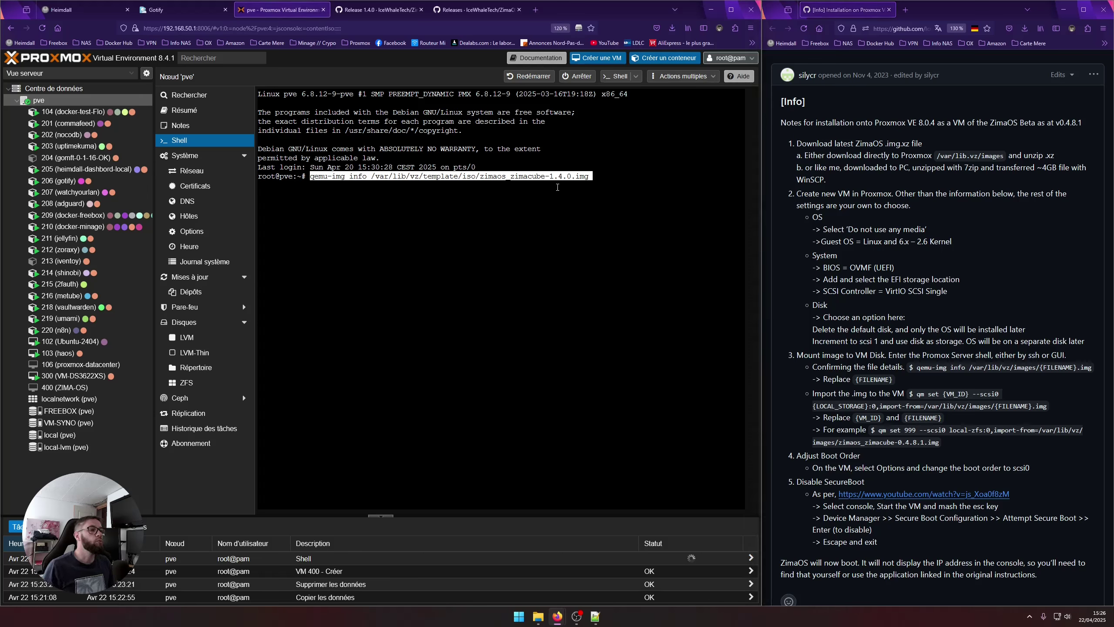
pyautogui.press('Return')
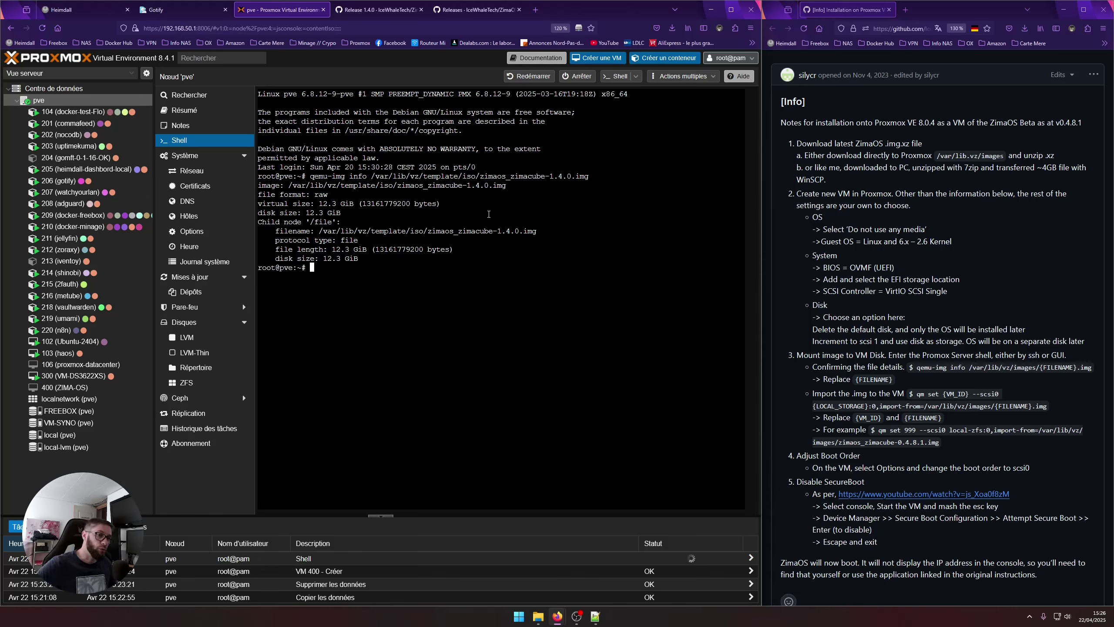
pyautogui.moveTo(363, 214); pyautogui.dragTo(319, 205)
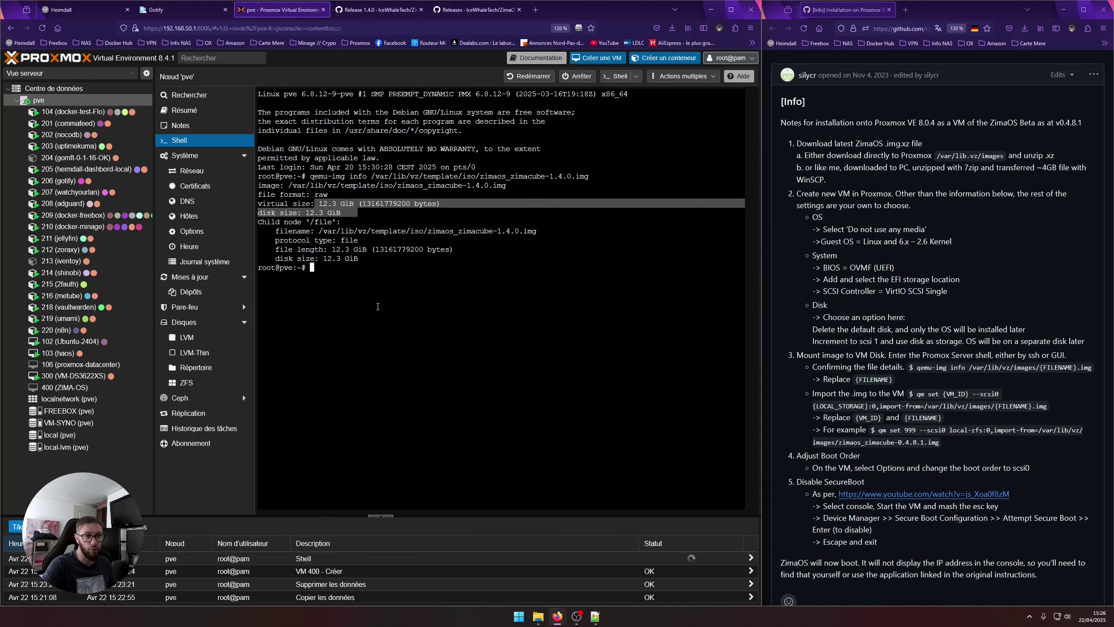
# Step: Try the qemu-img info command with the file name changed to zimaos_zimacube-1.4.1.img
pyautogui.click(372, 284)
pyautogui.press('Up')
pyautogui.press('Left')
pyautogui.press('Left')
pyautogui.press('Left')
pyautogui.press('Left')
pyautogui.press('Left')
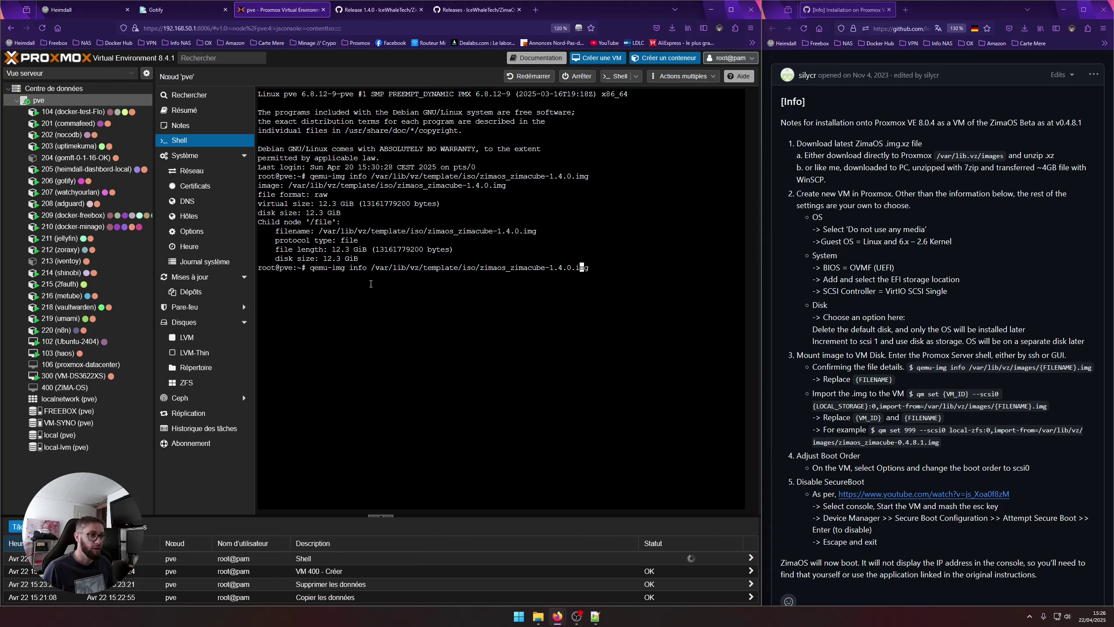
pyautogui.press('Delete')
pyautogui.write('1')
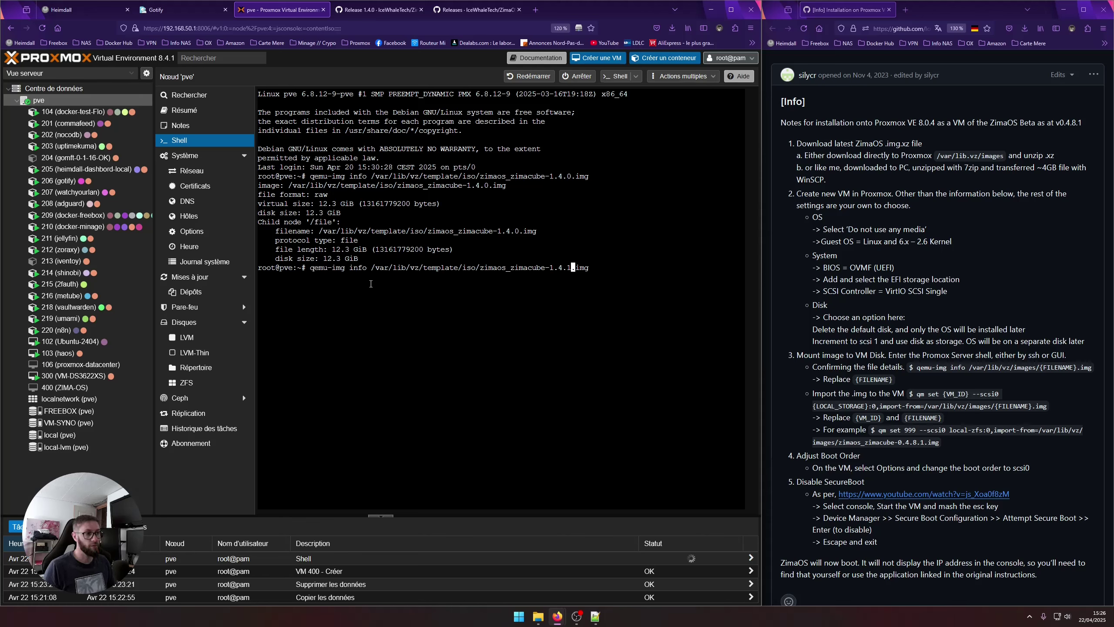
pyautogui.press('Return')
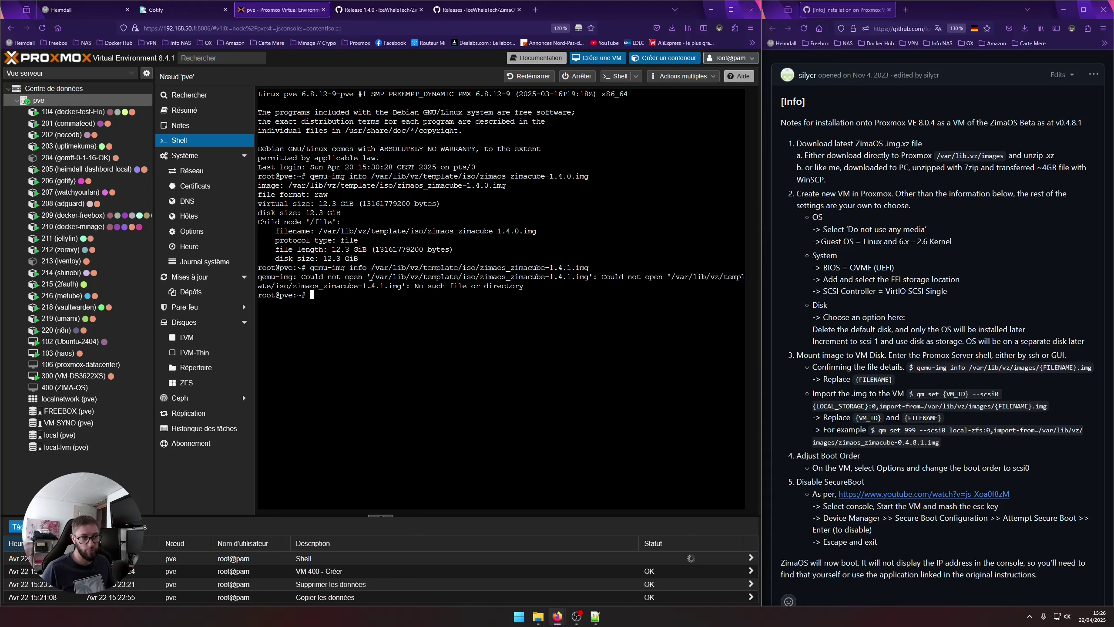
# Step: Rerun qemu-img info for zimaos_zimacube-1.4.0.img and examine its output
pyautogui.press('Up')
pyautogui.press('Up')
pyautogui.press('Return')
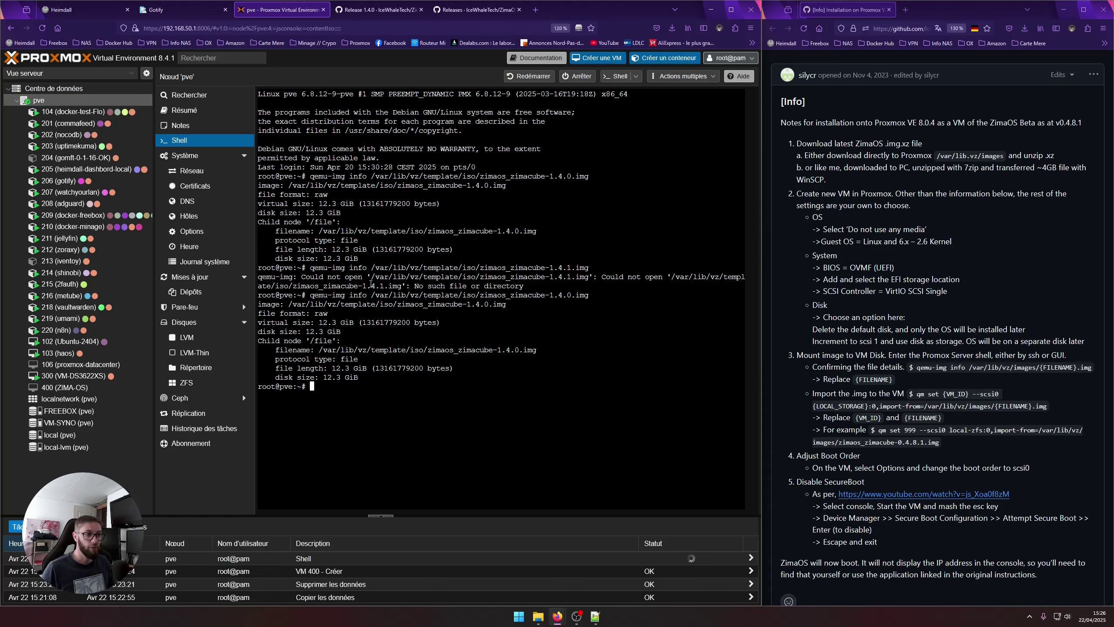
pyautogui.moveTo(325, 385); pyautogui.dragTo(255, 308)
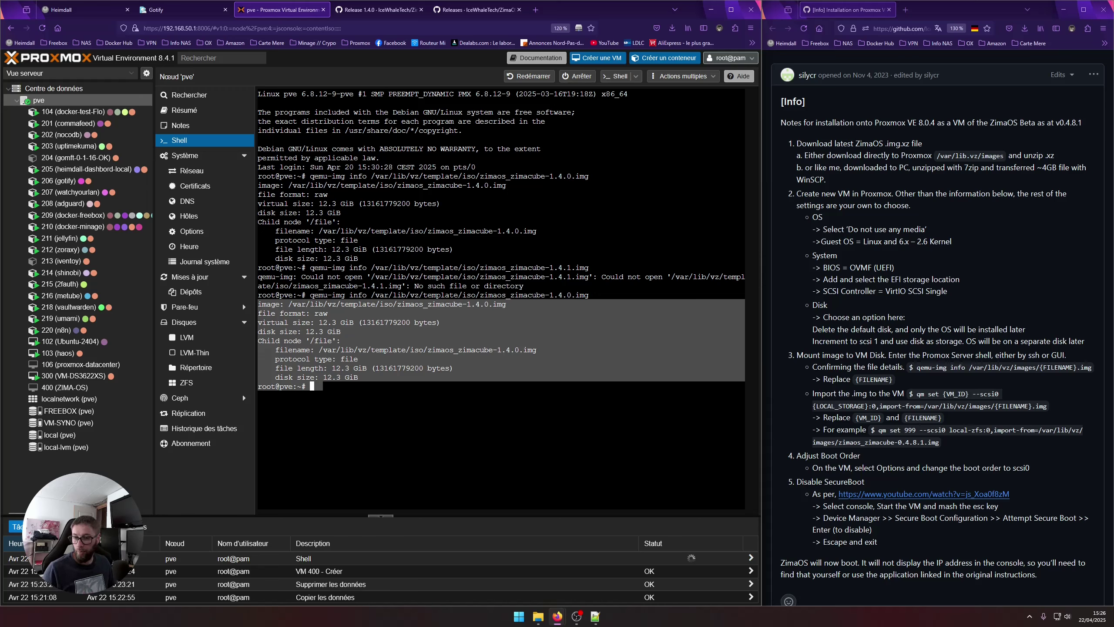
# Step: Clear the shell and run qm set 400 --scsi0 local-lvm:0,import-from=/var/lib/vz/template/iso/zimaos_zimacube-1.4.0.img after comparing it with the guide's example
pyautogui.hotkey('alt', 'Tab')
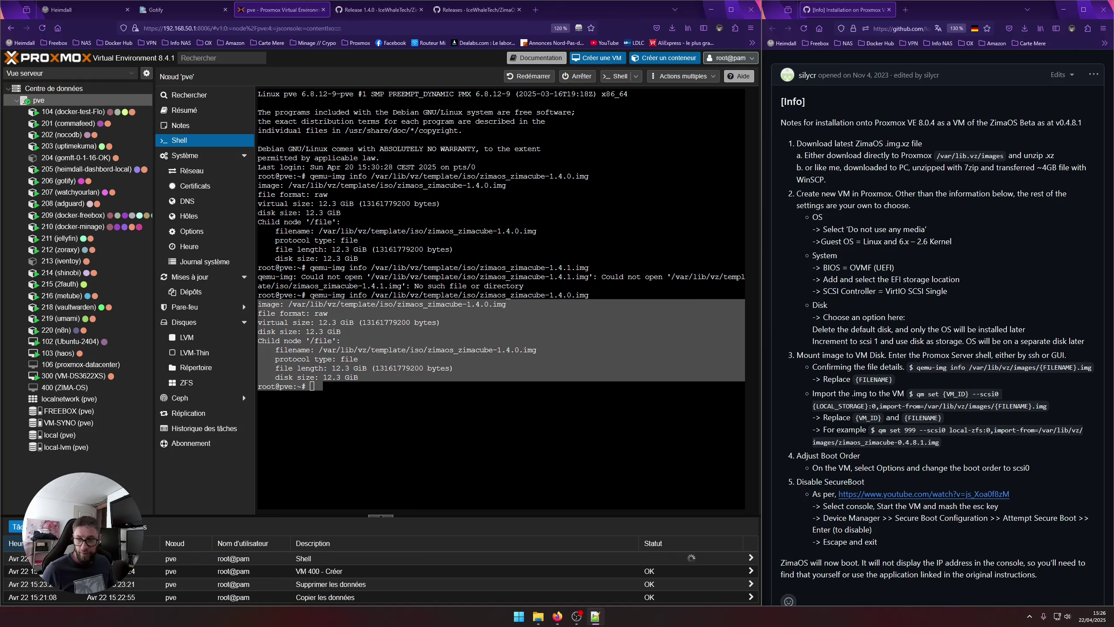
pyautogui.click(326, 411)
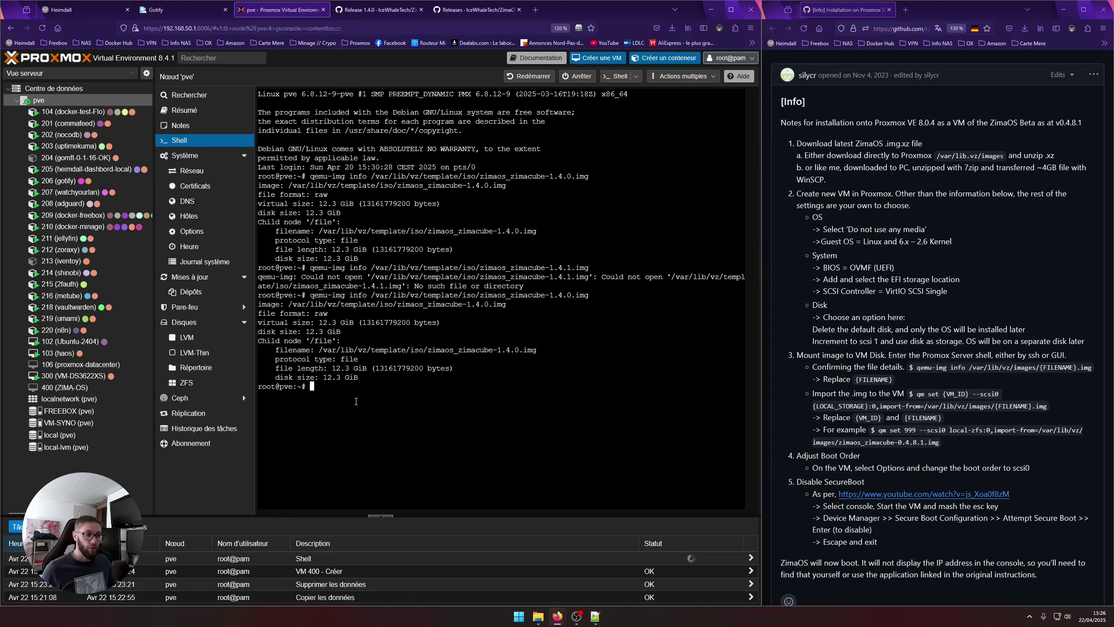
pyautogui.write('clear')
pyautogui.press('Return')
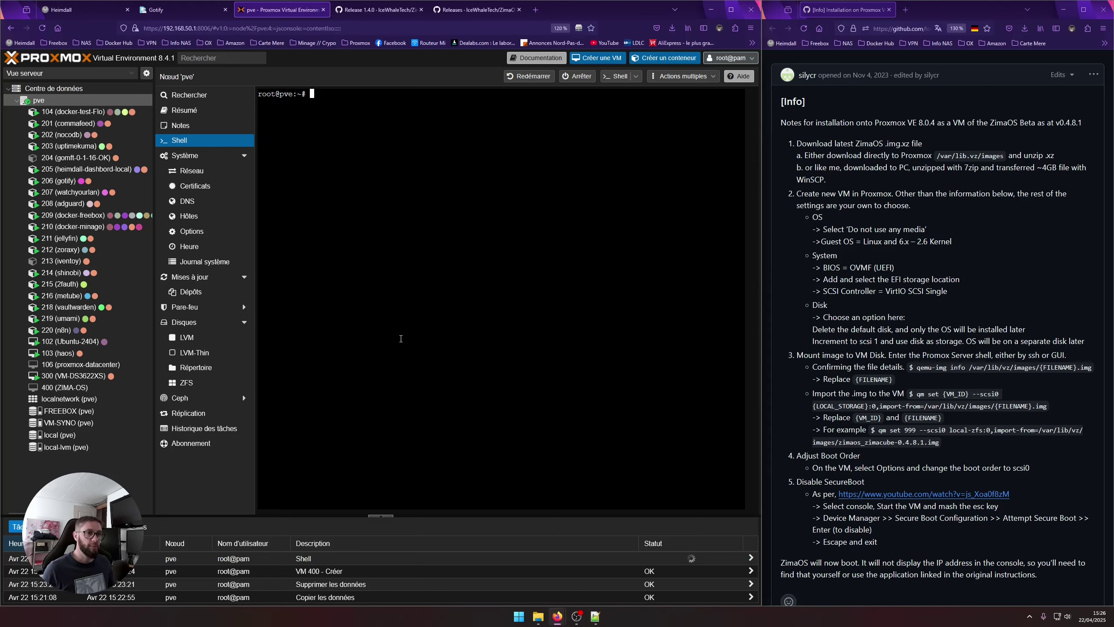
pyautogui.rightClick(389, 180)
pyautogui.click(417, 247)
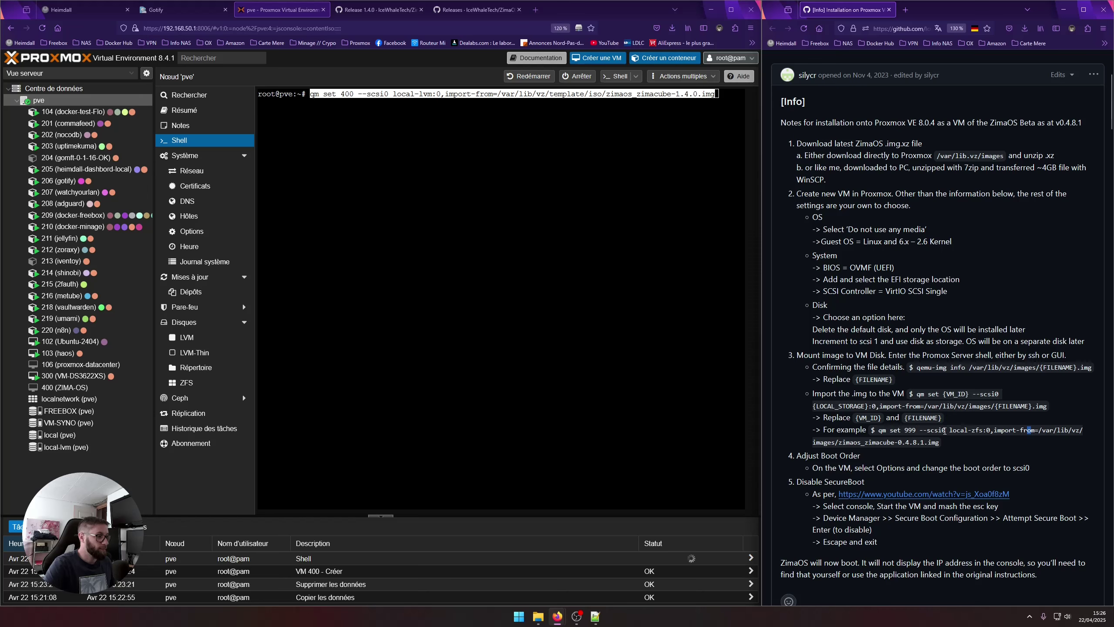
pyautogui.click(943, 431)
pyautogui.moveTo(994, 431); pyautogui.dragTo(980, 430)
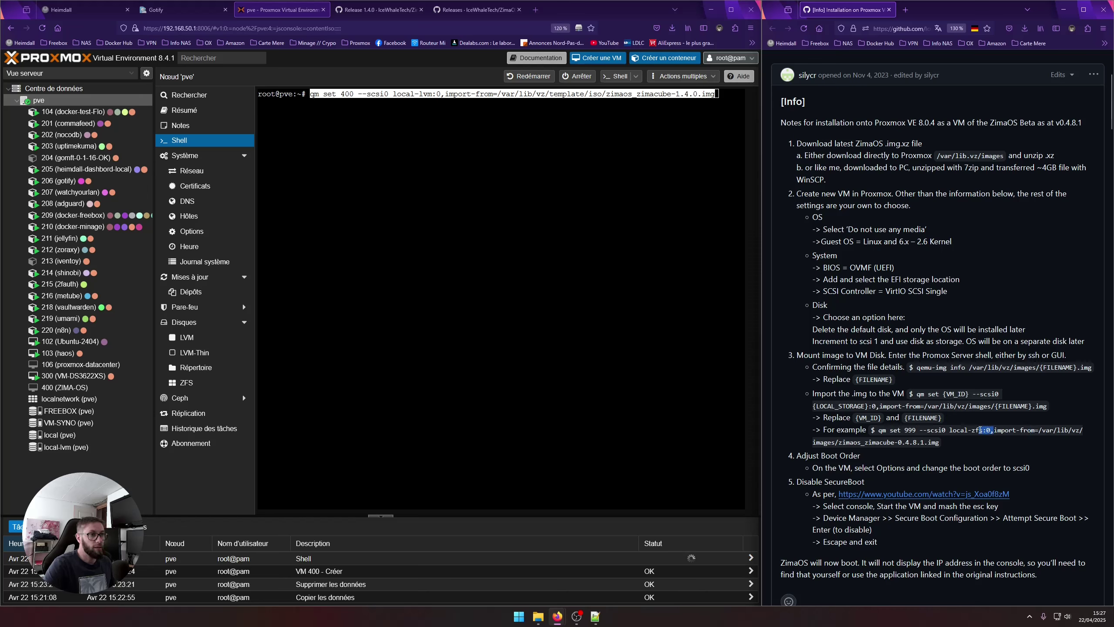
pyautogui.click(981, 434)
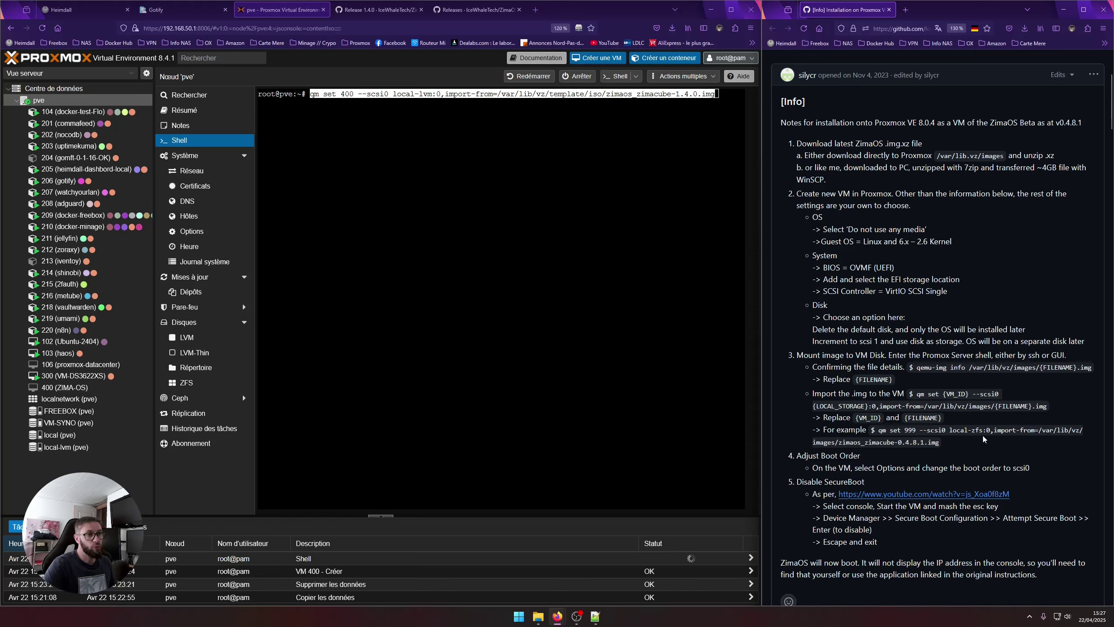
pyautogui.doubleClick(977, 430)
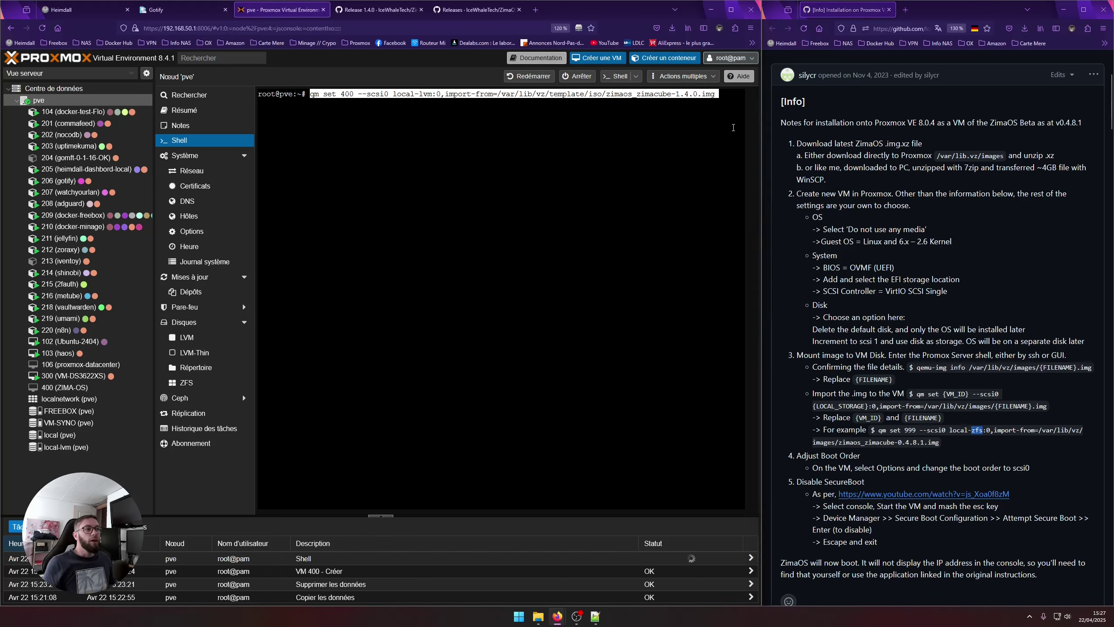
pyautogui.press('Return')
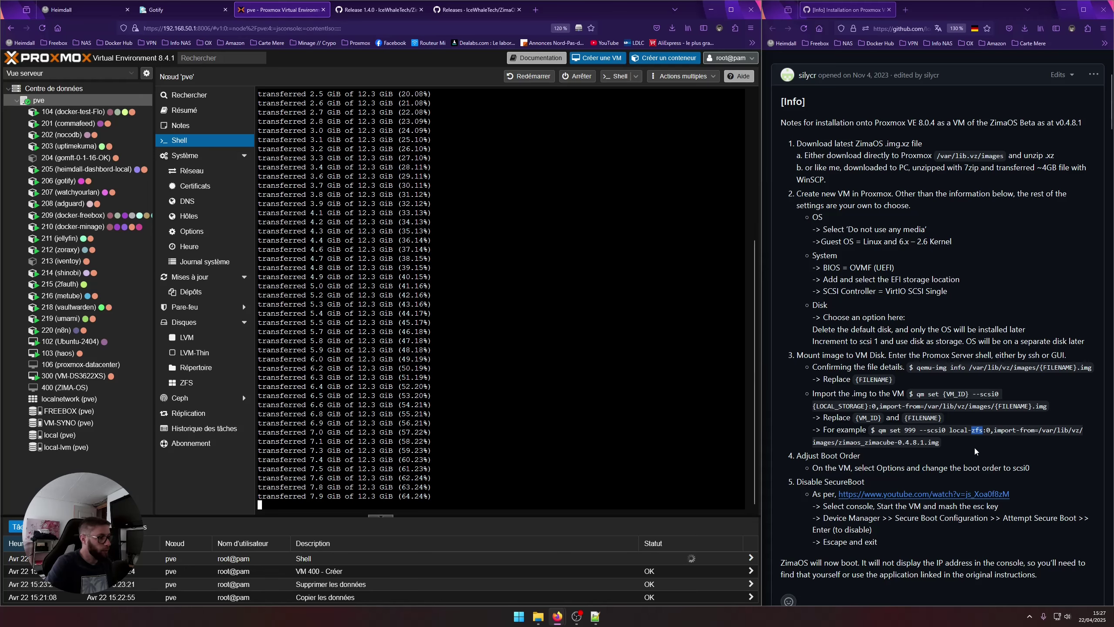
# Step: Read the guide's fourth section on adjusting the VM's boot order
pyautogui.scroll(-3, 859, 390)
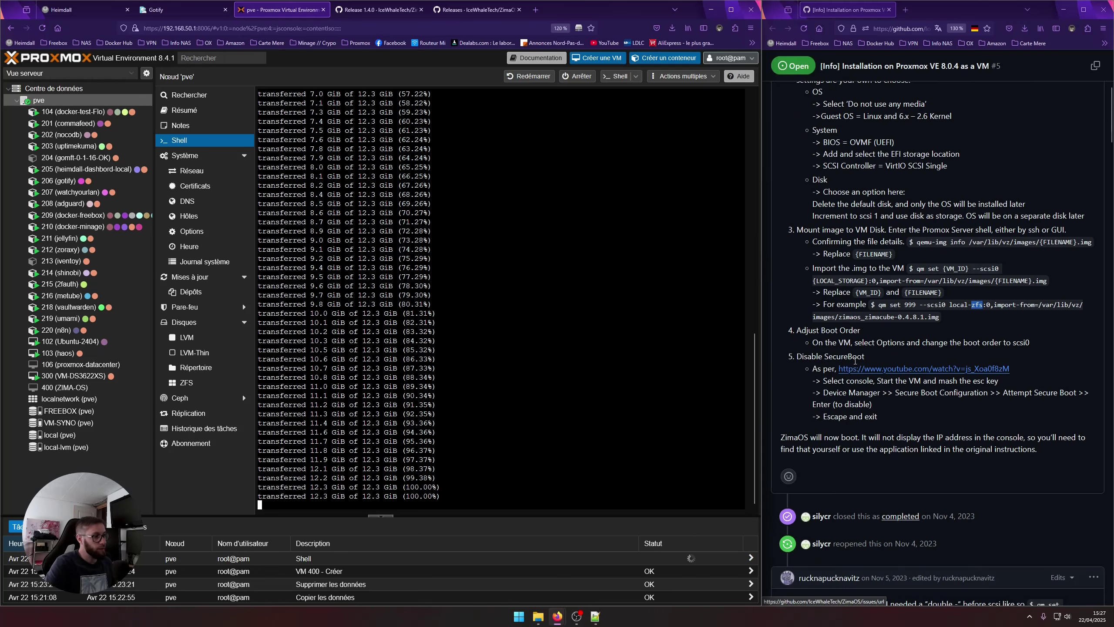
pyautogui.click(821, 341)
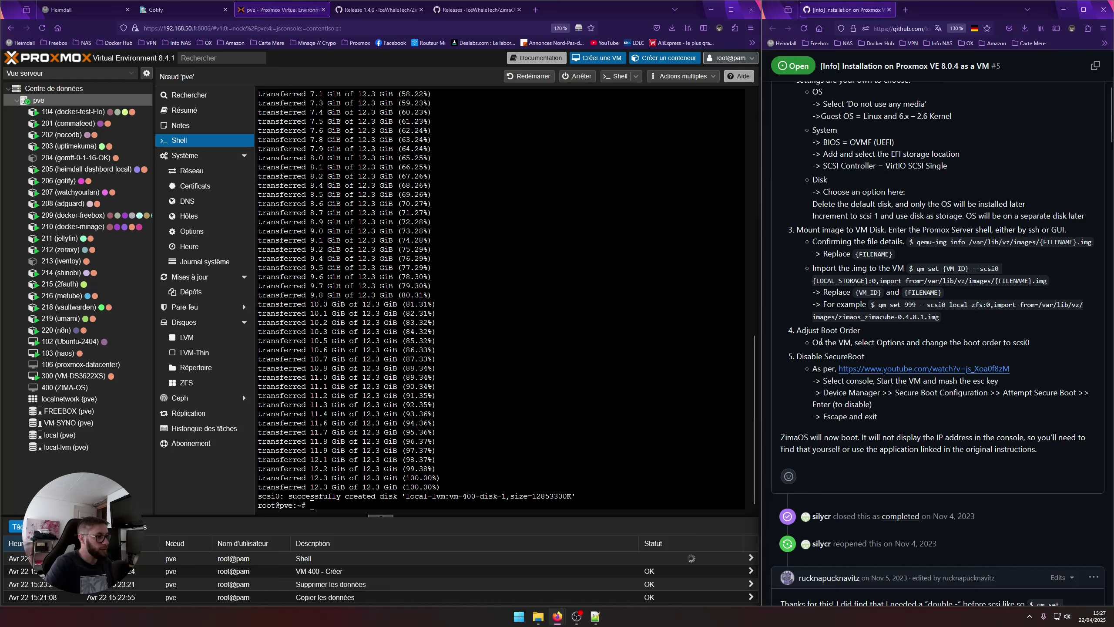
pyautogui.moveTo(813, 342); pyautogui.dragTo(881, 351)
pyautogui.click(880, 353)
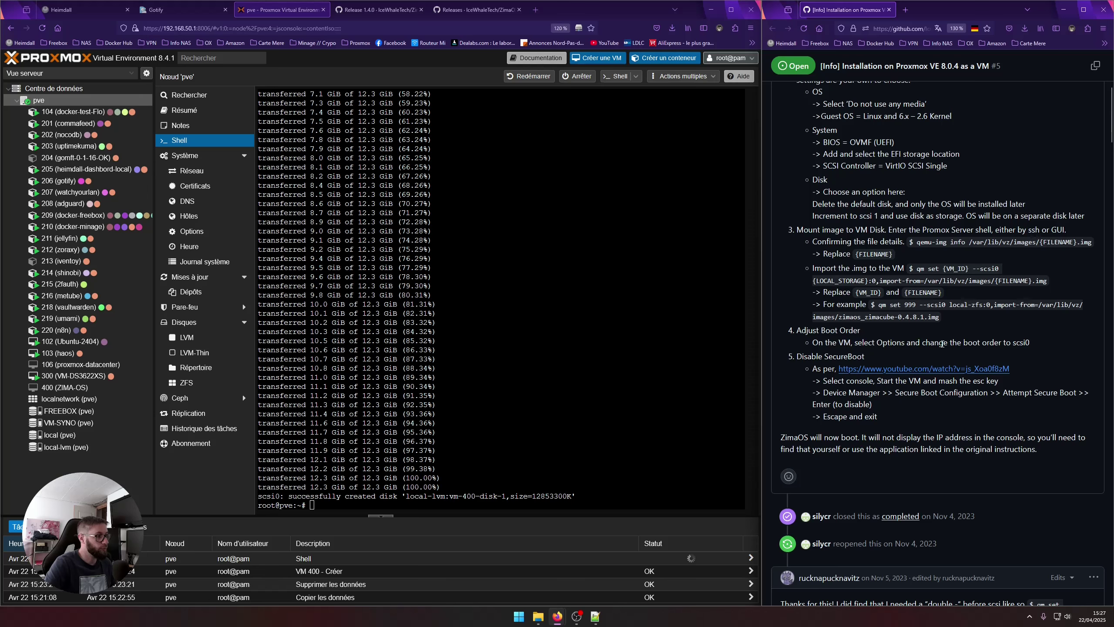
pyautogui.moveTo(1030, 341); pyautogui.dragTo(969, 347)
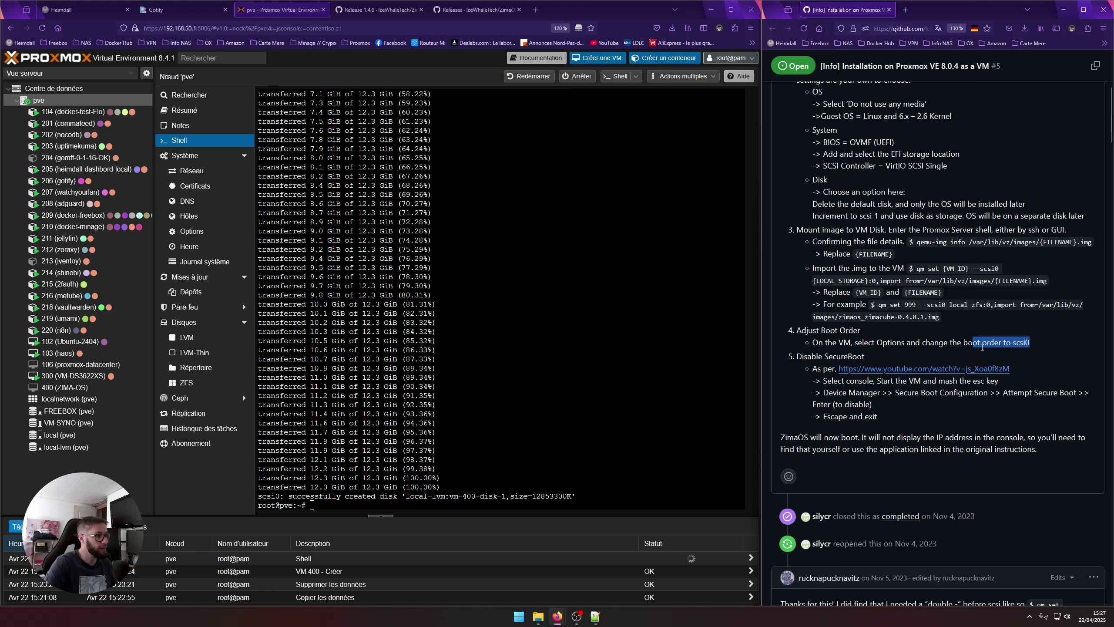
pyautogui.click(1016, 347)
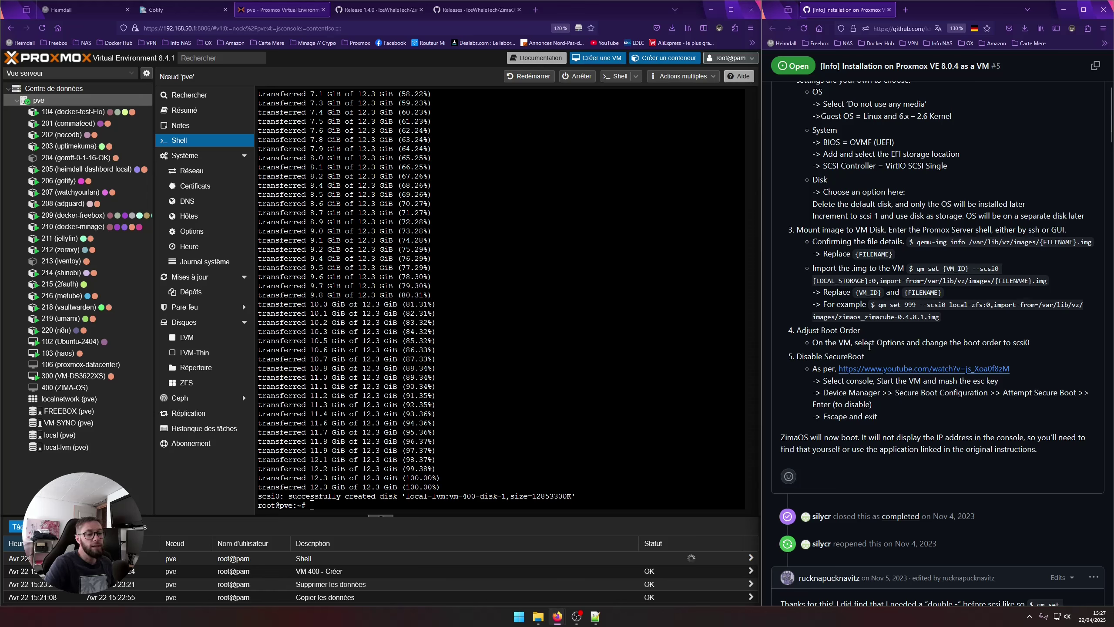
# Step: Examine VM 400's hardware list for the imported scsi0 hard disk
pyautogui.click(74, 388)
pyautogui.click(196, 130)
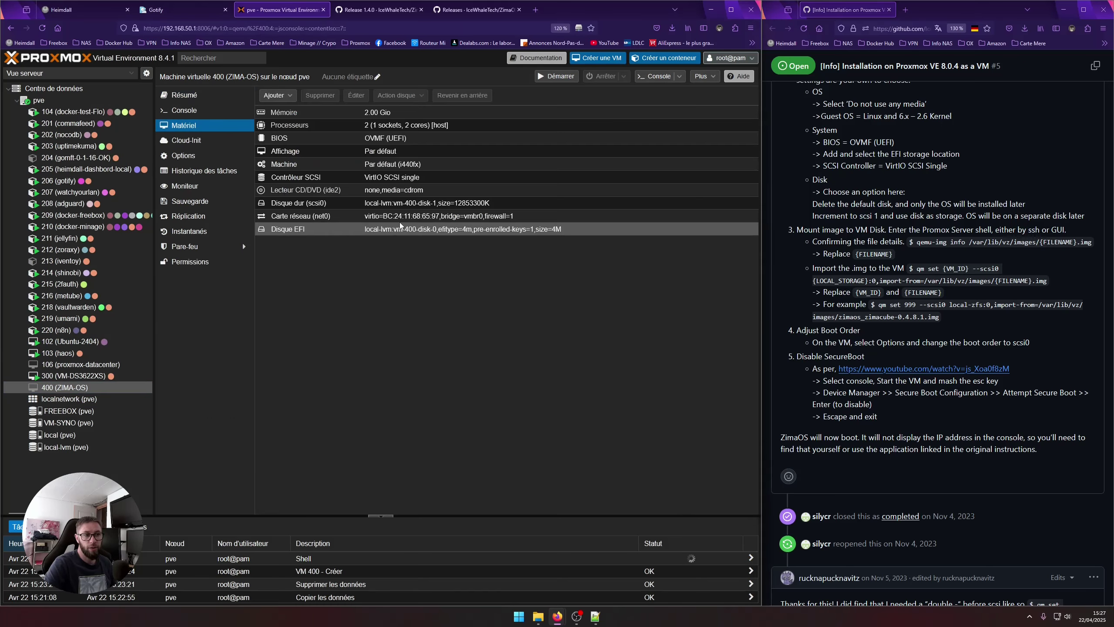
pyautogui.click(308, 203)
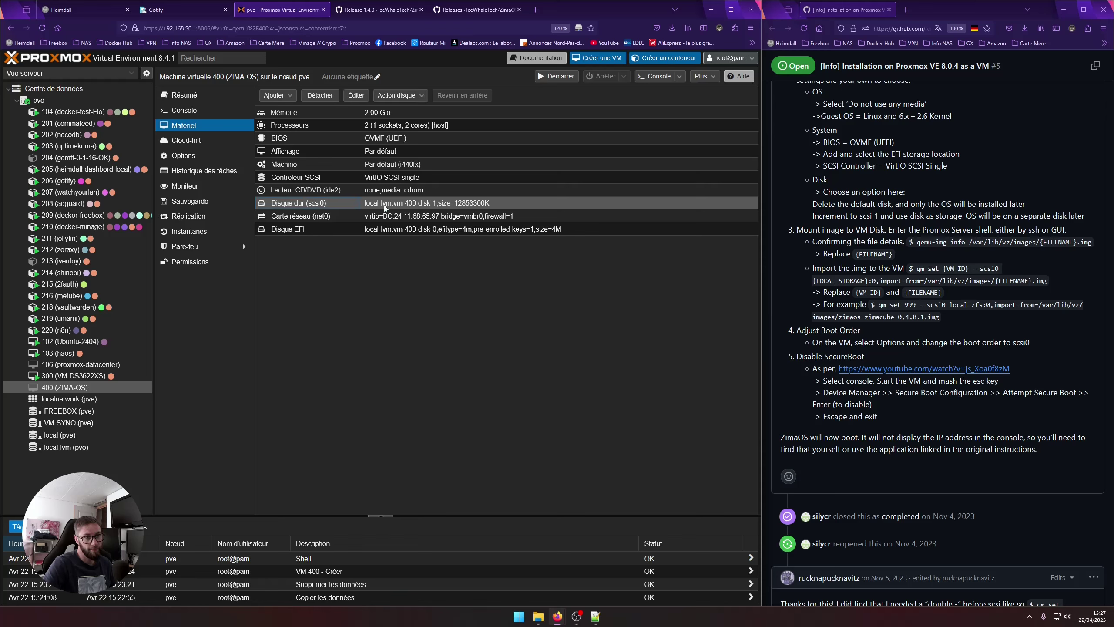
pyautogui.click(429, 233)
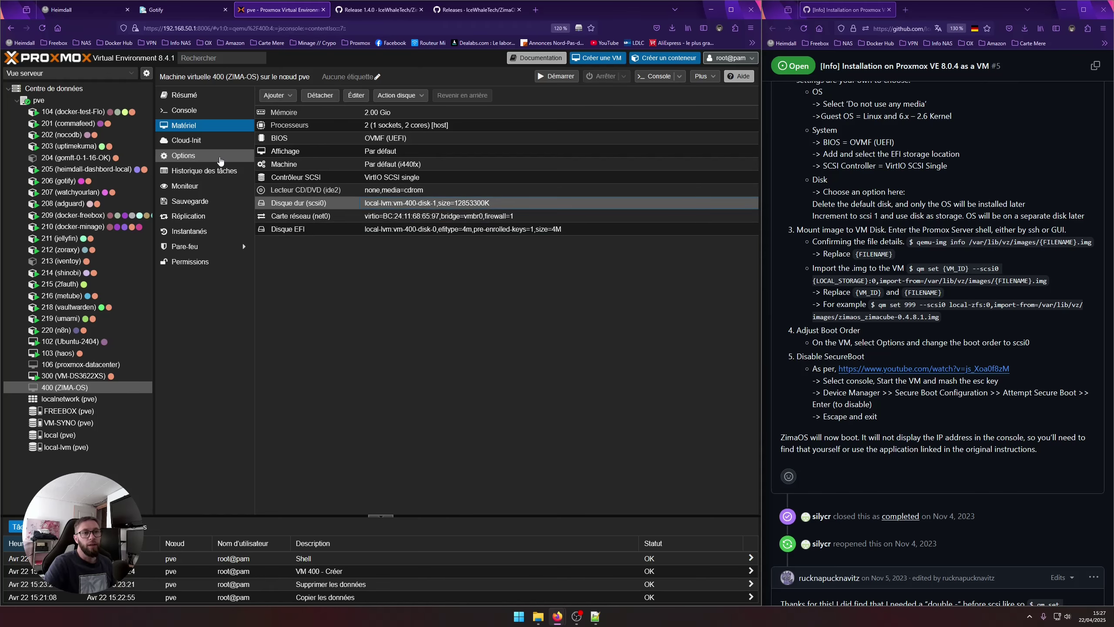
# Step: Set VM 400's boot order to scsi0 in first place, with ide2 and net0 disabled and scsi0 enabled
pyautogui.click(214, 157)
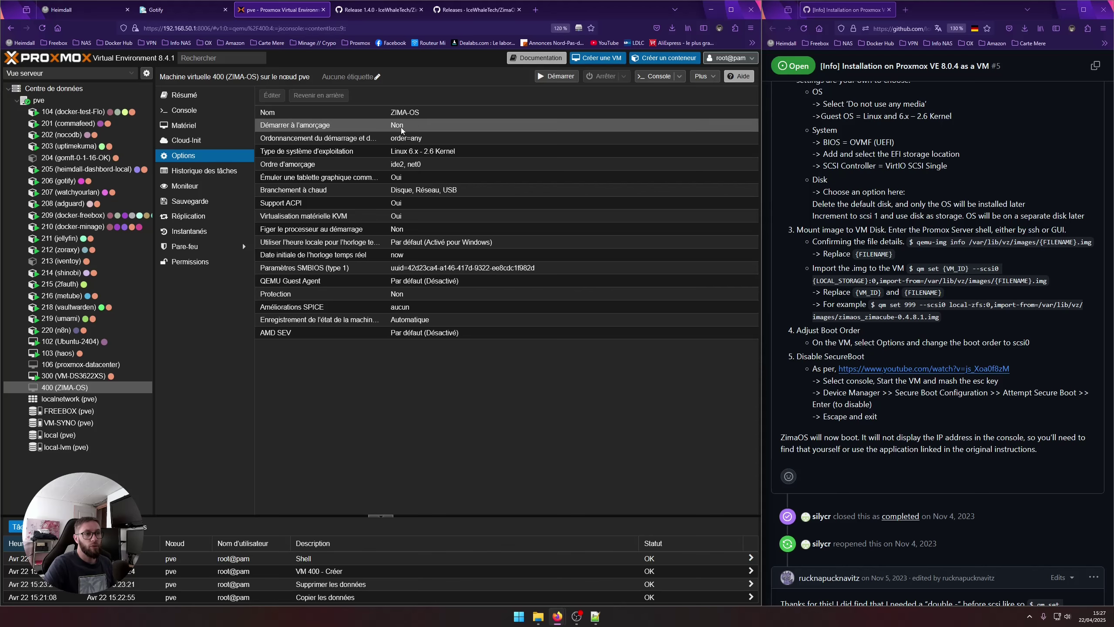
pyautogui.doubleClick(432, 164)
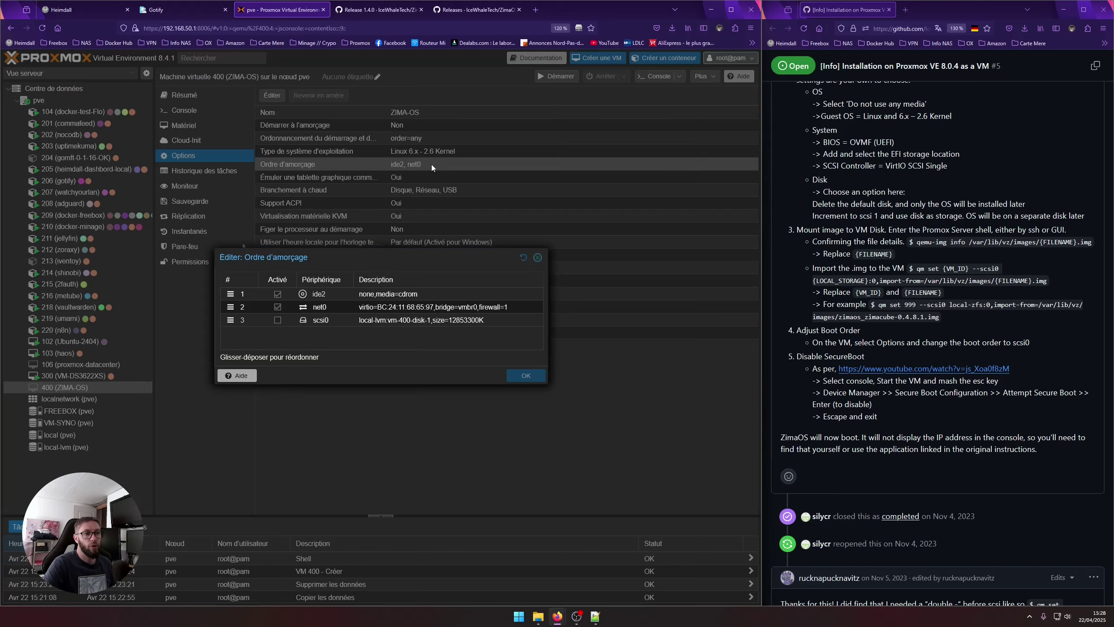
pyautogui.click(277, 293)
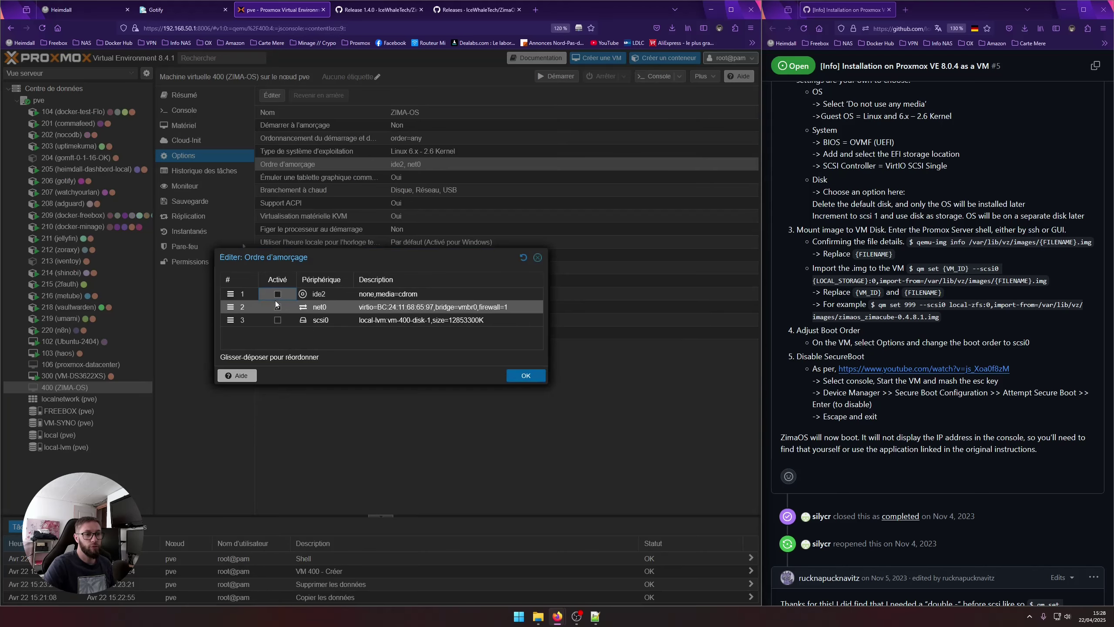
pyautogui.click(277, 306)
pyautogui.click(278, 320)
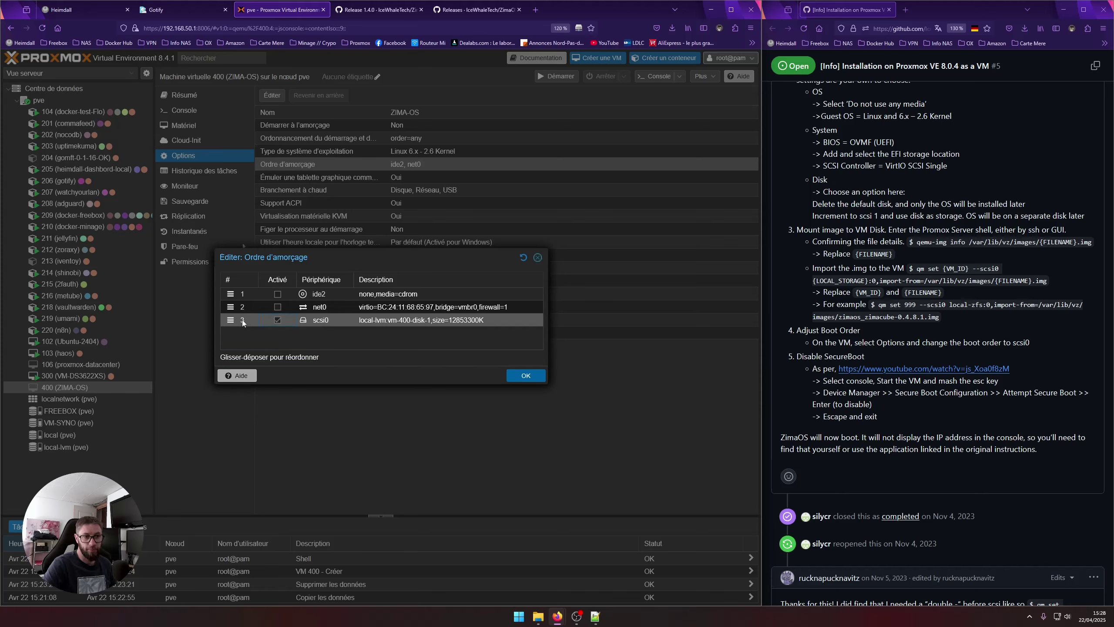
pyautogui.moveTo(231, 320); pyautogui.dragTo(234, 293)
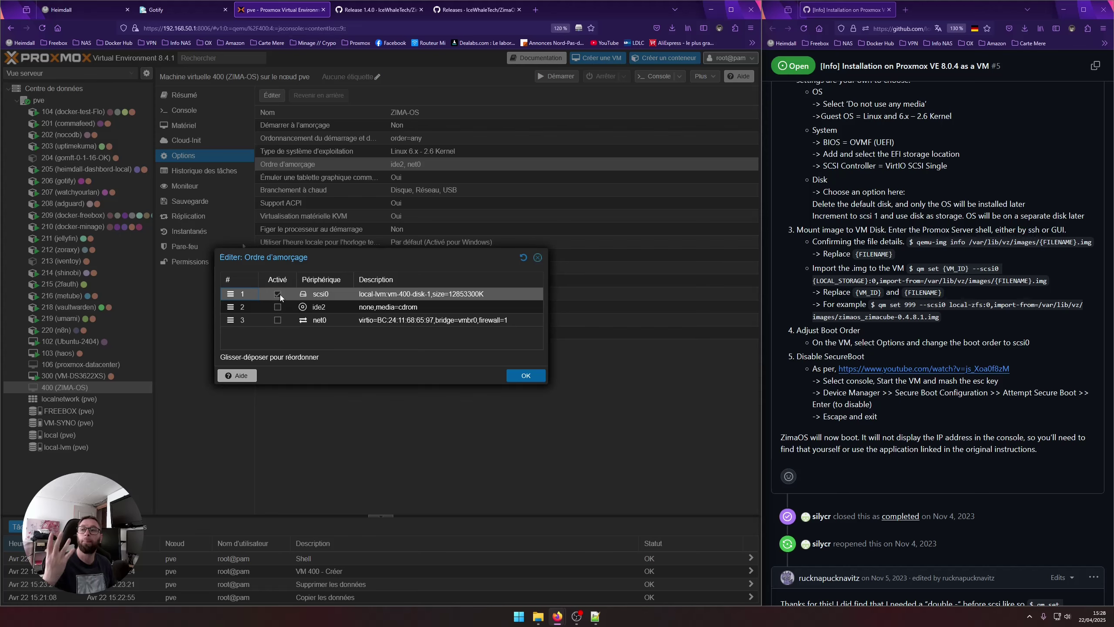
pyautogui.click(526, 376)
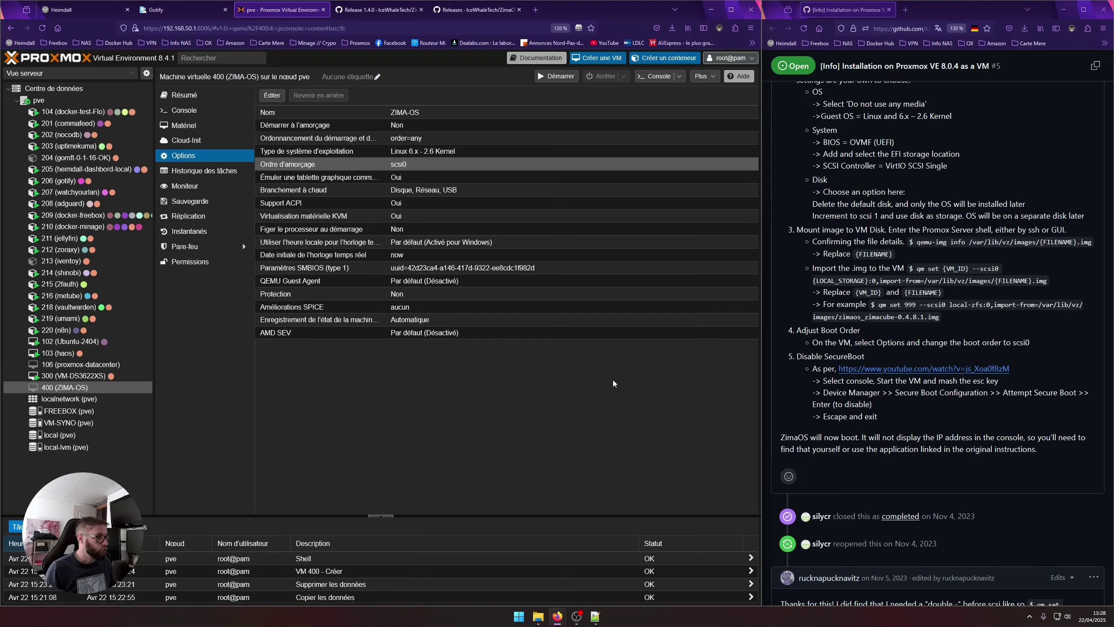
# Step: Read the guide's fifth section on disabling Secure Boot from the VM's console
pyautogui.moveTo(871, 357); pyautogui.dragTo(799, 355)
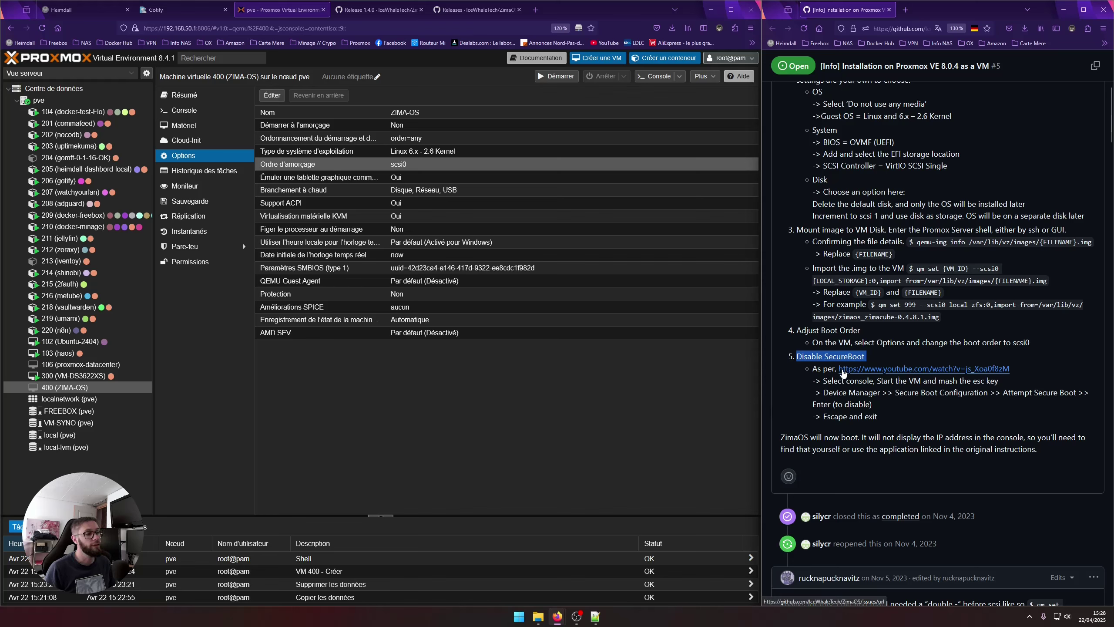
pyautogui.click(845, 414)
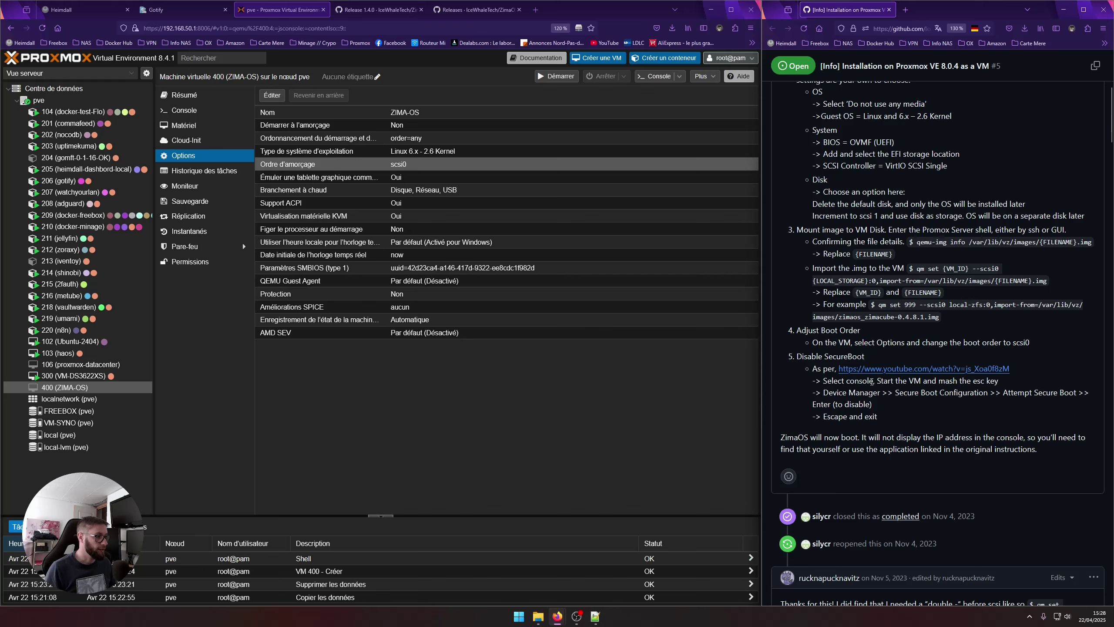
pyautogui.doubleClick(872, 381)
pyautogui.click(889, 386)
pyautogui.moveTo(1002, 384); pyautogui.dragTo(983, 382)
pyautogui.click(918, 410)
# Step: Start VM 400 from its console, enter the firmware setup and open Secure Boot Configuration in the Device Manager
pyautogui.click(184, 110)
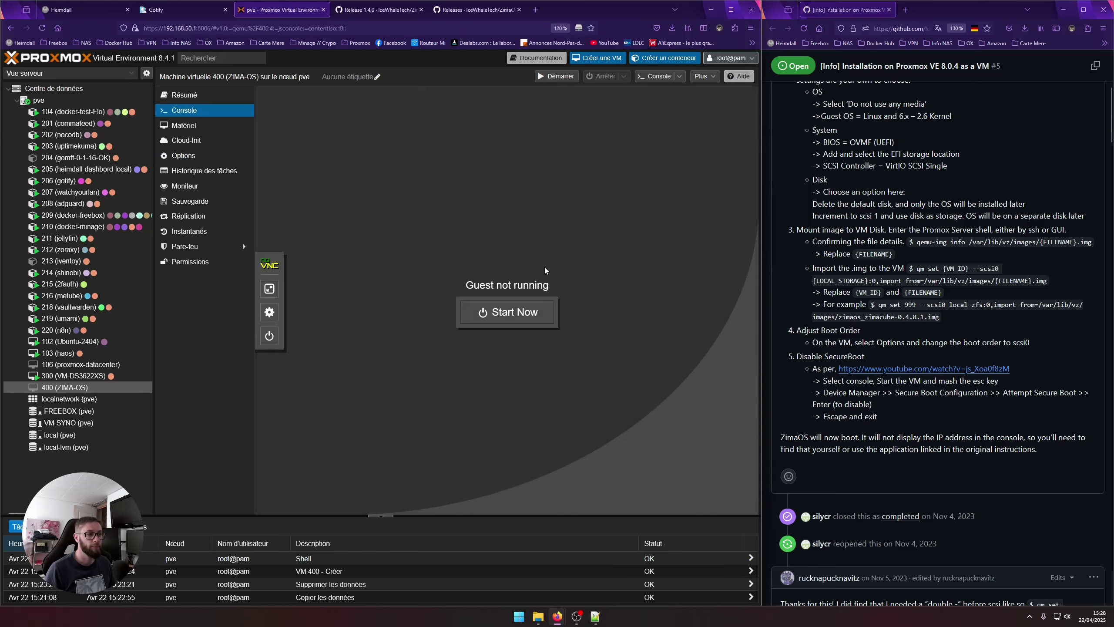
pyautogui.click(511, 312)
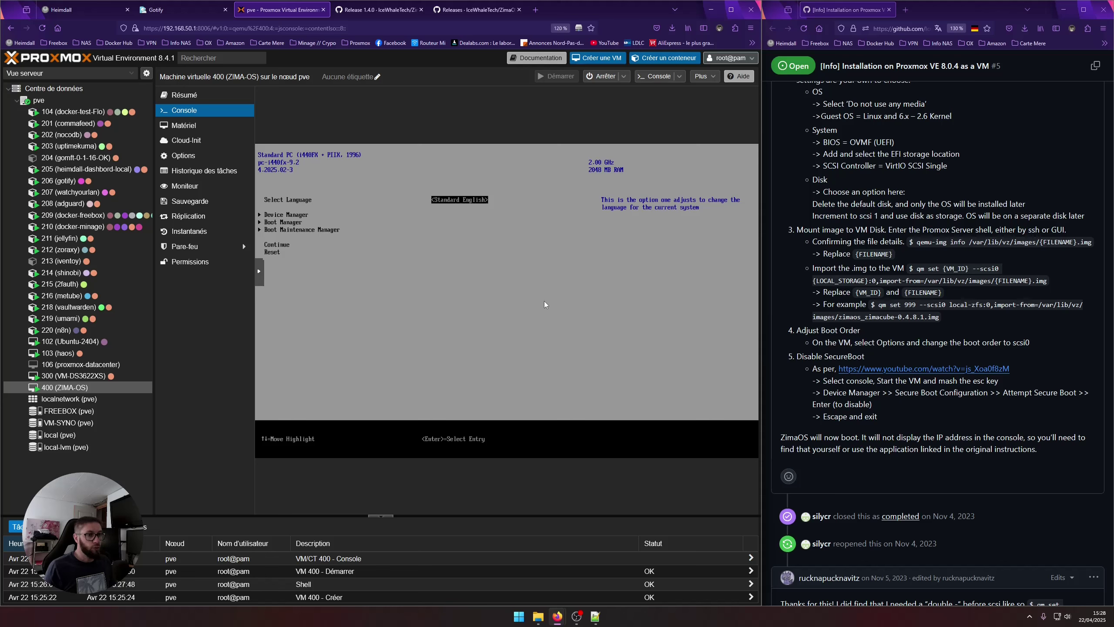
pyautogui.press('Down')
pyautogui.press('Return')
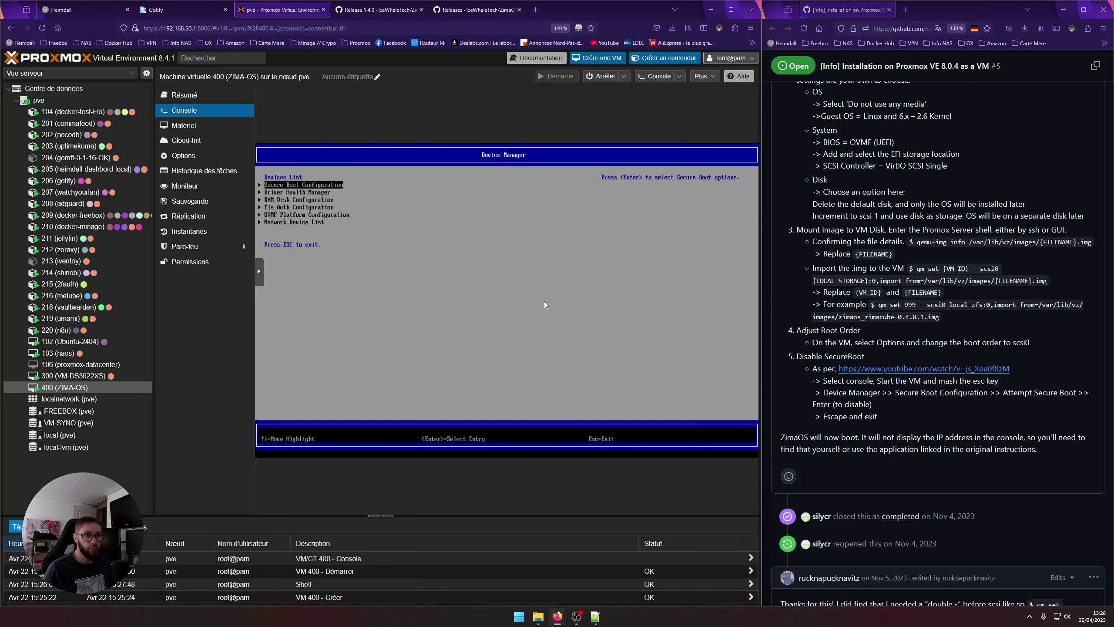
pyautogui.press('Return')
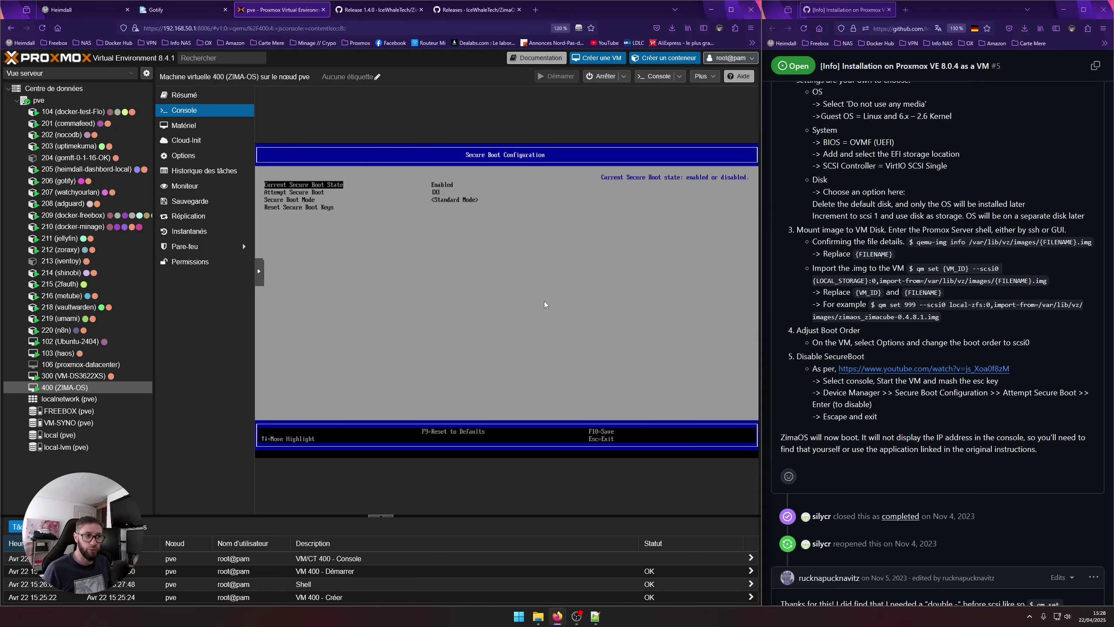
# Step: Disable Attempt Secure Boot and return to the Device Manager
pyautogui.press('Down')
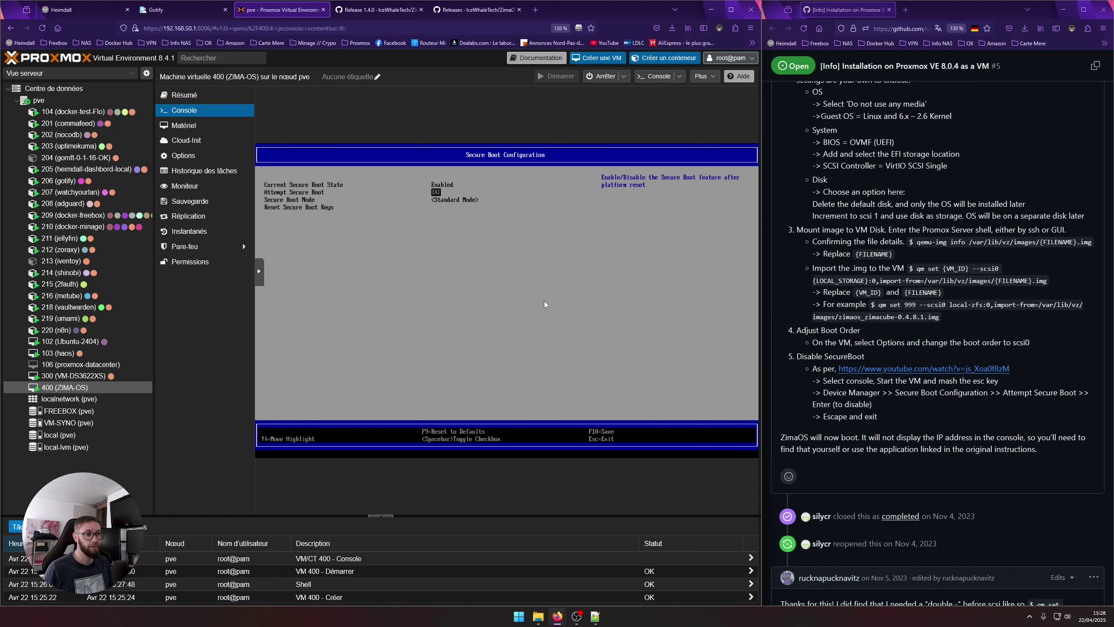
pyautogui.press('Return')
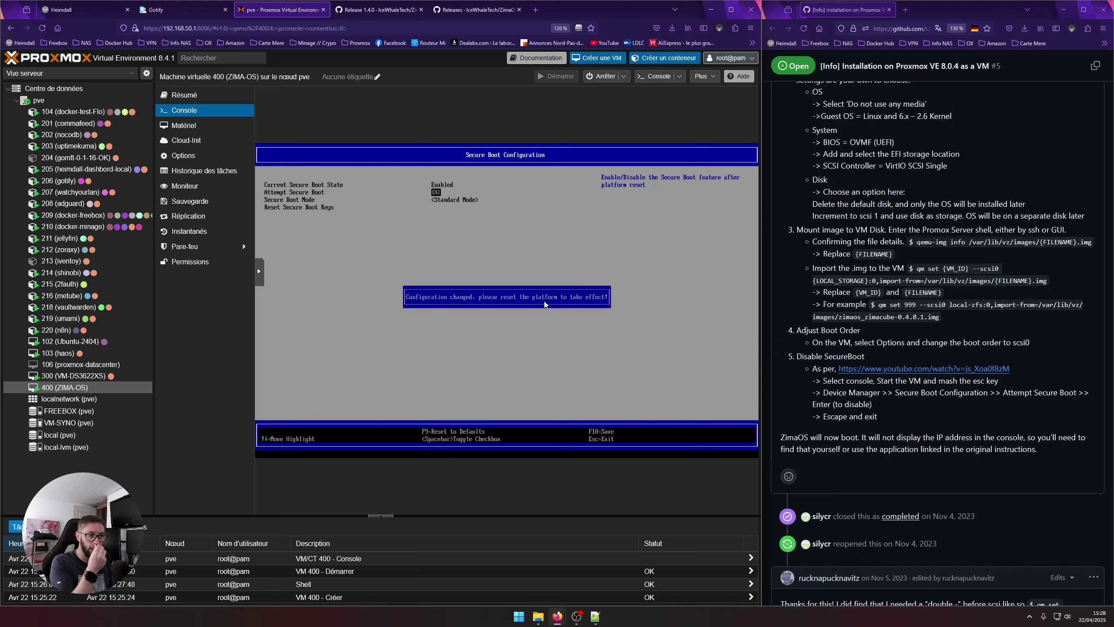
pyautogui.press('Return')
pyautogui.press('Down')
pyautogui.press('Down')
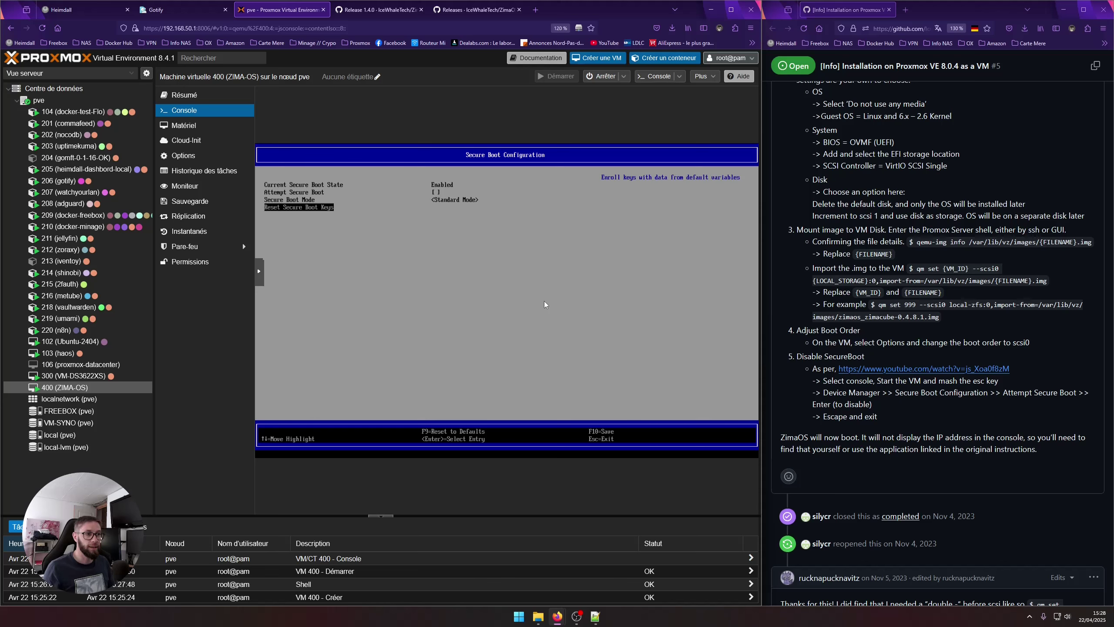
pyautogui.press('Up')
pyautogui.press('Escape')
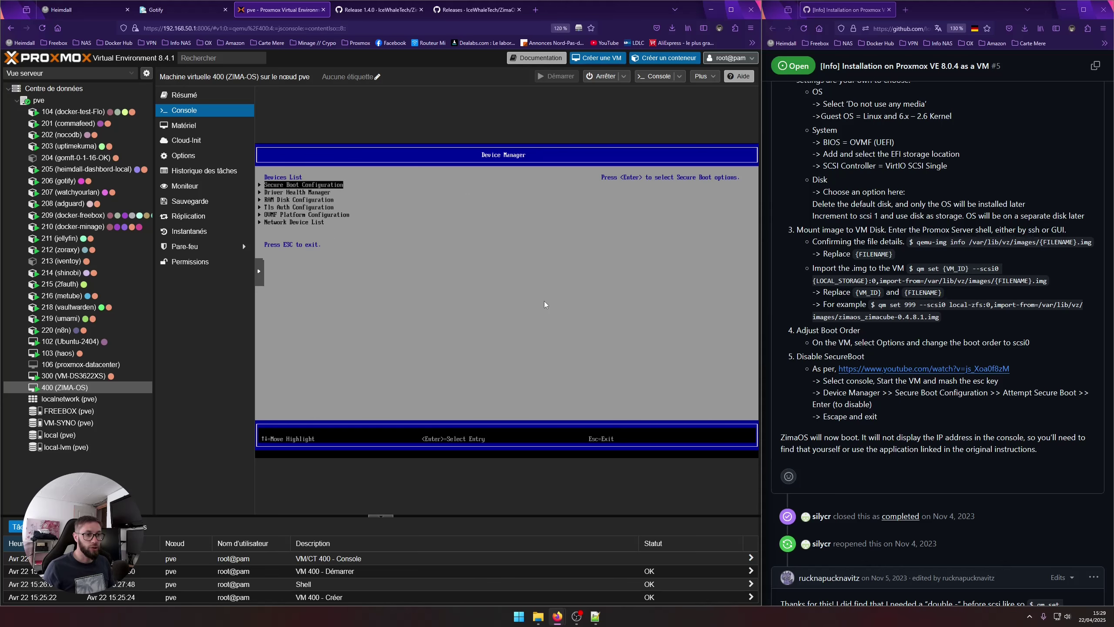
# Step: Leave the Device Manager and reset the VM to apply the changed firmware configuration
pyautogui.press('Escape')
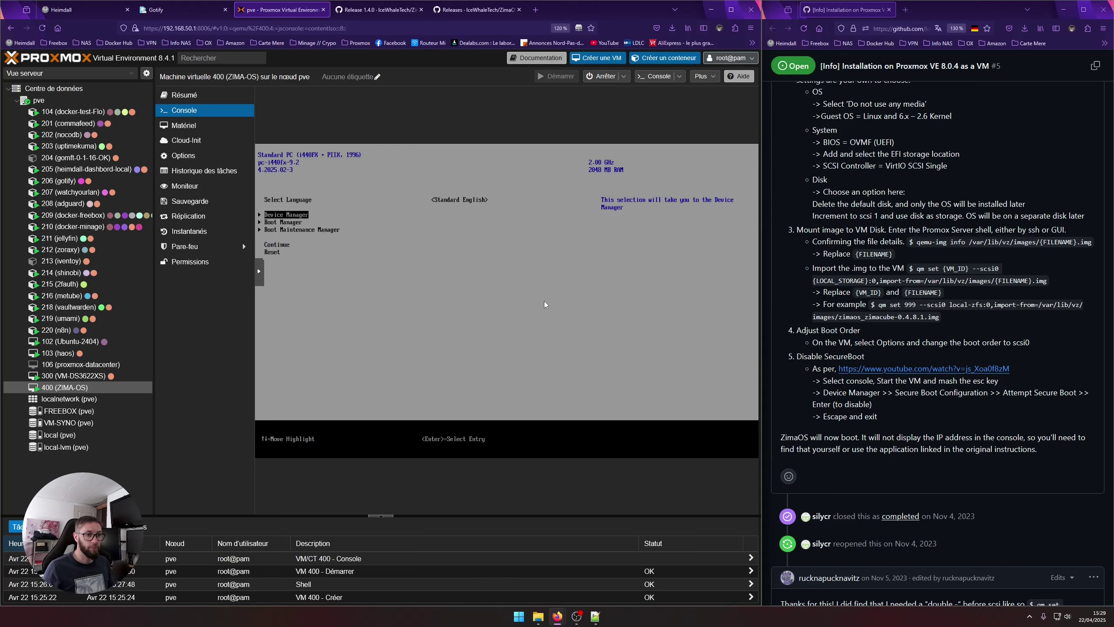
pyautogui.press('Down')
pyautogui.press('Down')
pyautogui.press('Down')
pyautogui.press('Down')
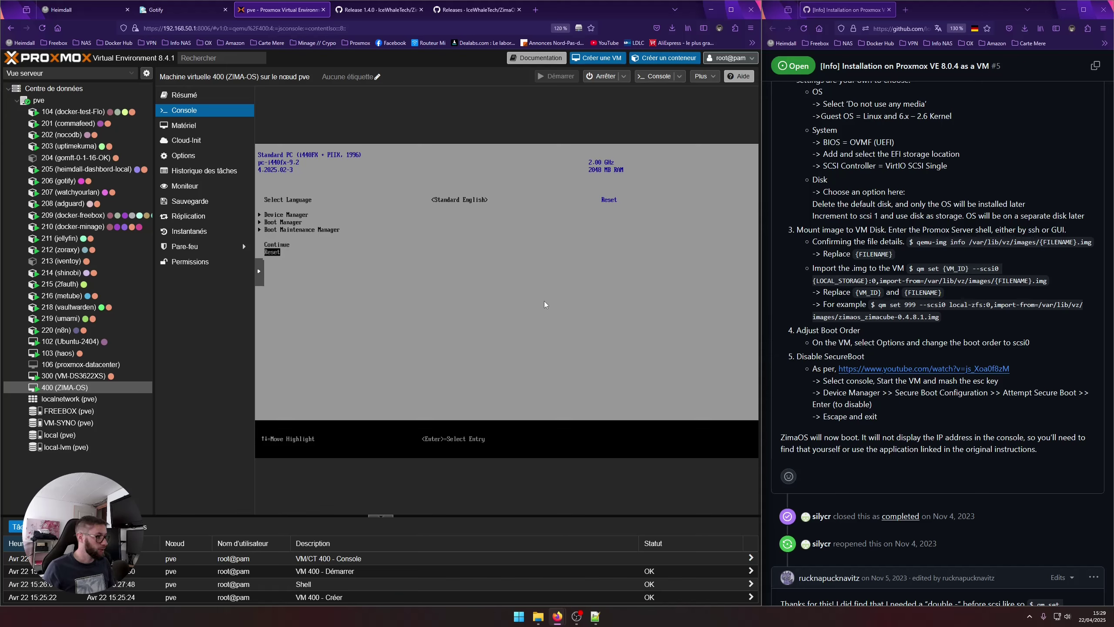
pyautogui.press('Return')
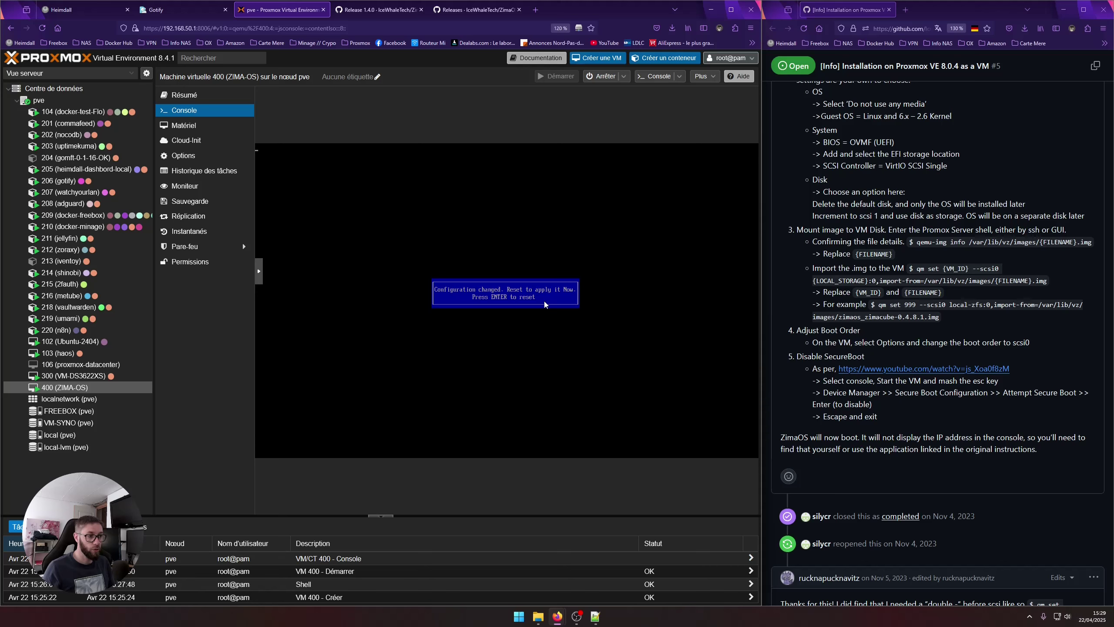
pyautogui.press('Return')
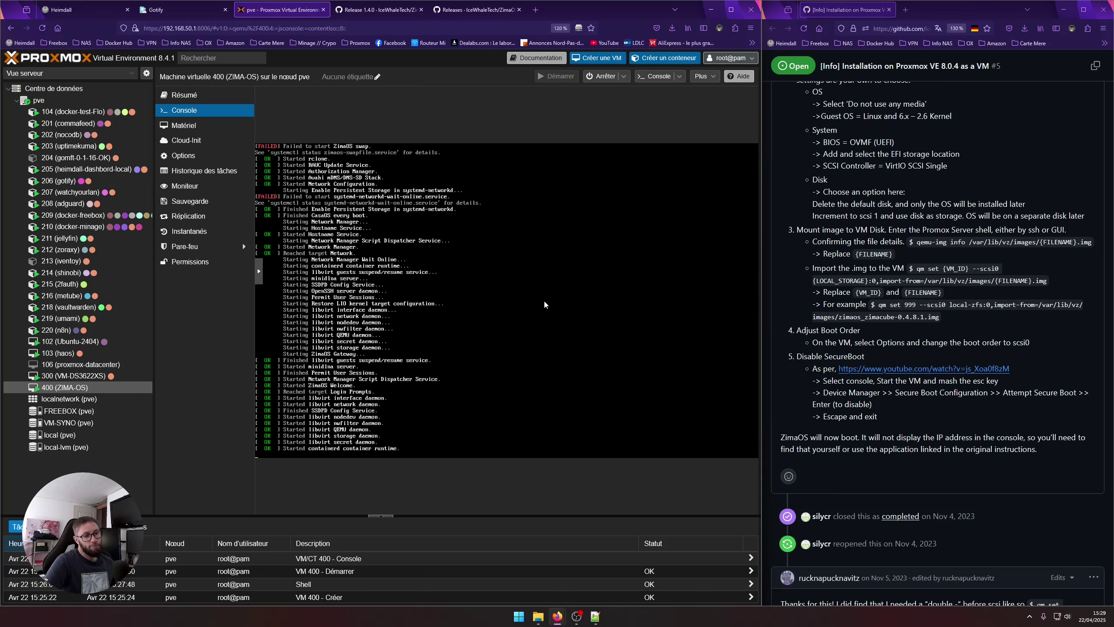
# Step: Close the two ZimaOS GitHub release pages to return to the VM console
pyautogui.click(392, 11)
pyautogui.click(421, 10)
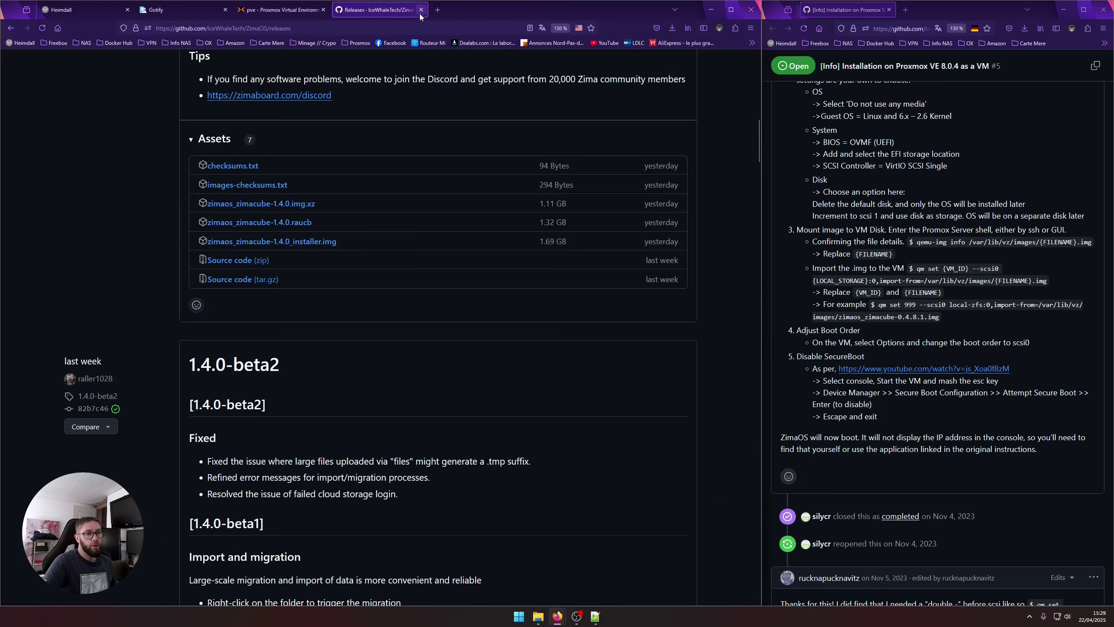
pyautogui.click(420, 9)
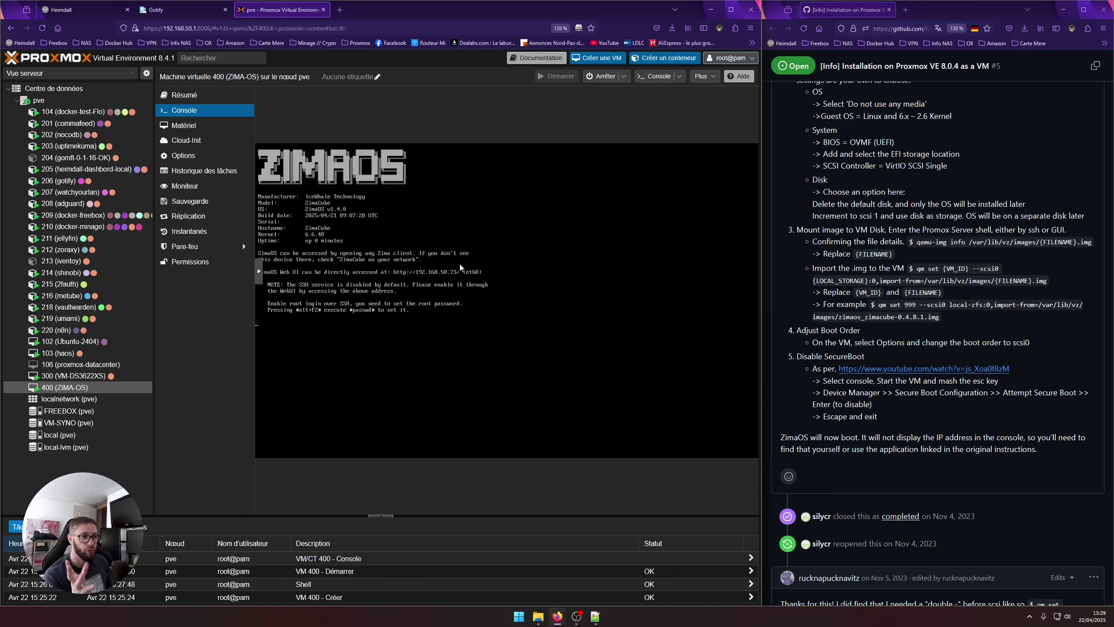
# Step: Open the ZimaOS web interface at 192.168.50.73 in a new tab, closing the guide's window and maximizing the browser
pyautogui.click(339, 9)
pyautogui.write('192')
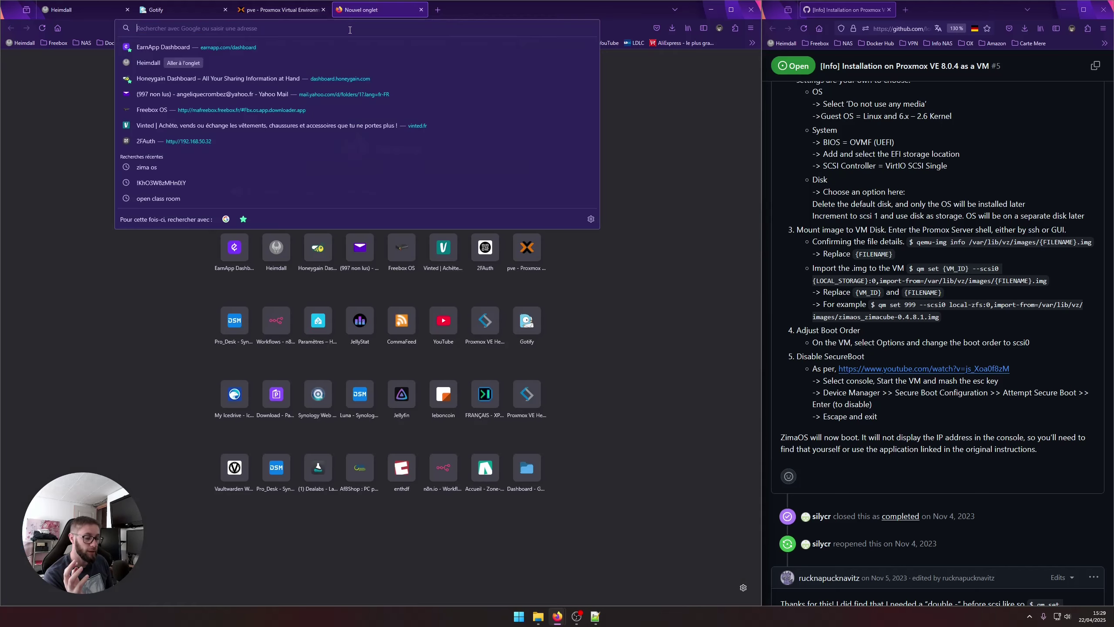
pyautogui.write('.168.50.73')
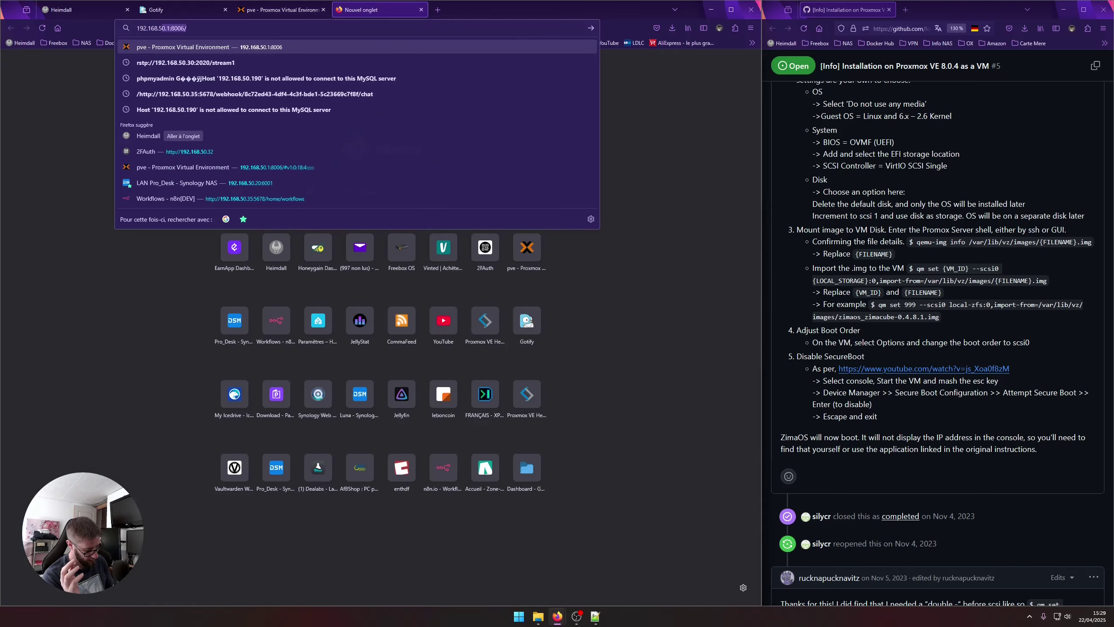
pyautogui.press('Return')
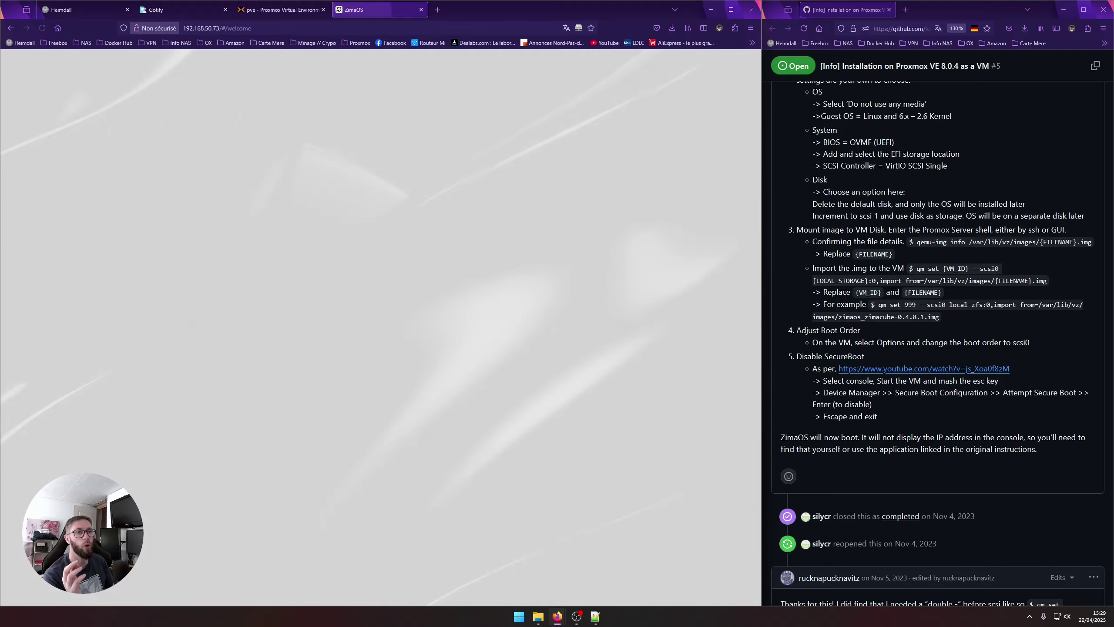
pyautogui.click(294, 9)
pyautogui.click(370, 10)
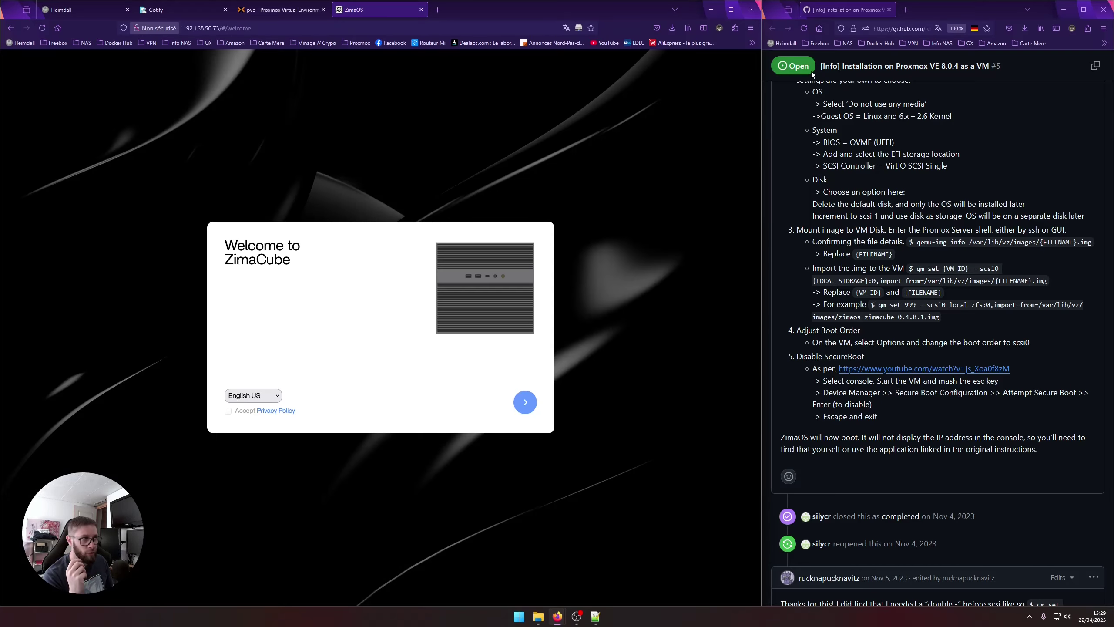
pyautogui.click(1104, 9)
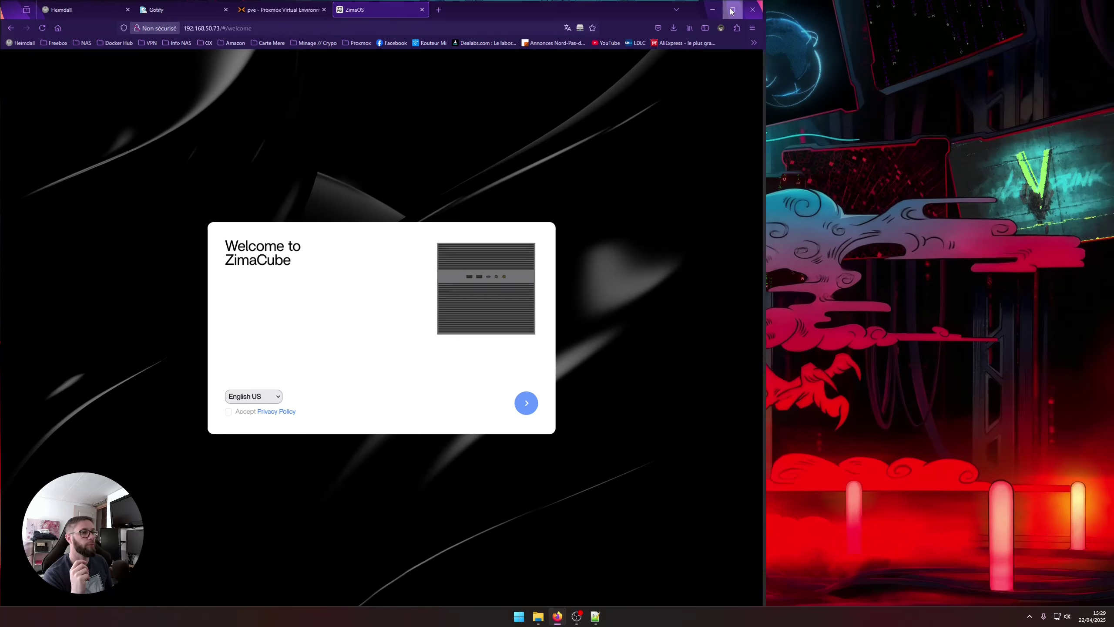
pyautogui.click(732, 10)
# Step: Set the ZimaOS welcome language to Français, accept the privacy policy and continue to the local account form
pyautogui.click(429, 397)
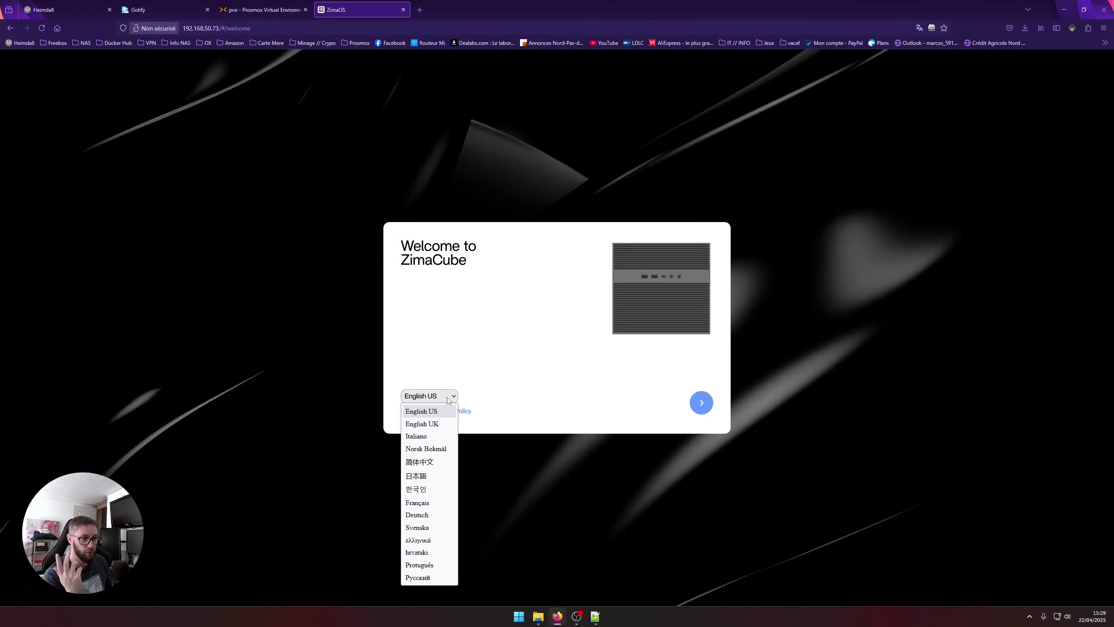
pyautogui.click(423, 507)
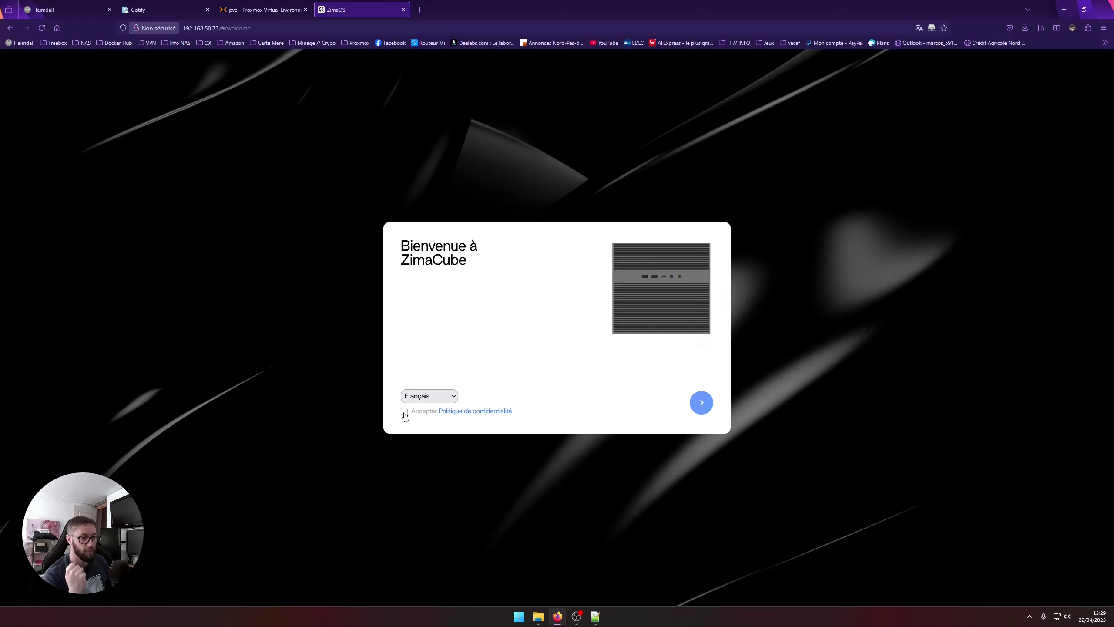
pyautogui.click(404, 413)
pyautogui.click(702, 402)
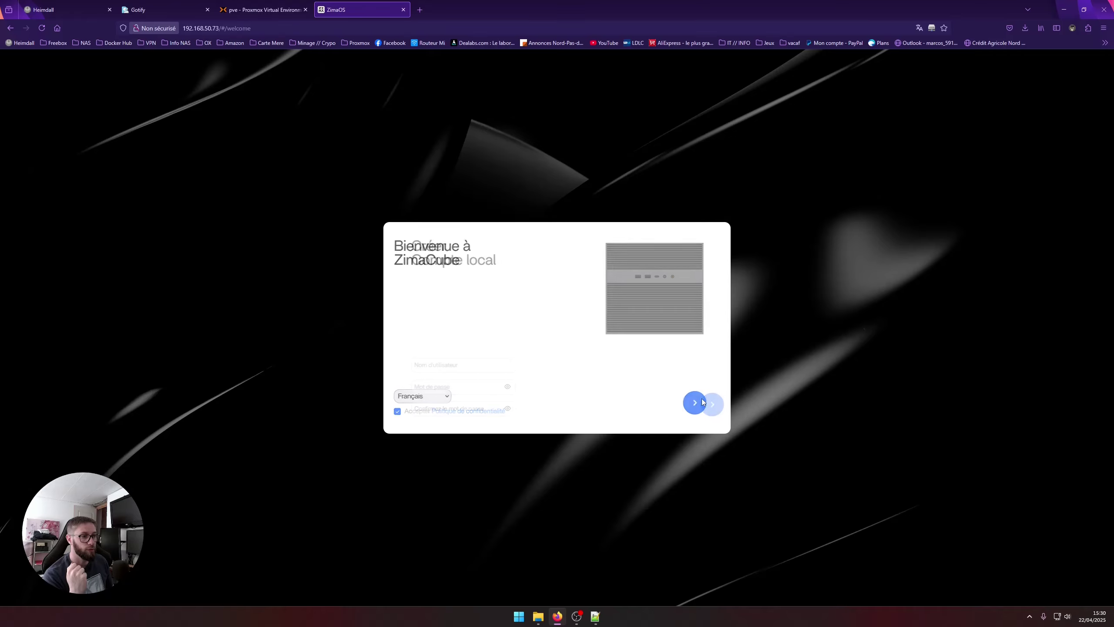
# Step: Create the local ZimaOS account with the username, password and password confirmation, dismissing the browser's offer to save the login
pyautogui.click(447, 367)
pyautogui.write('marc')
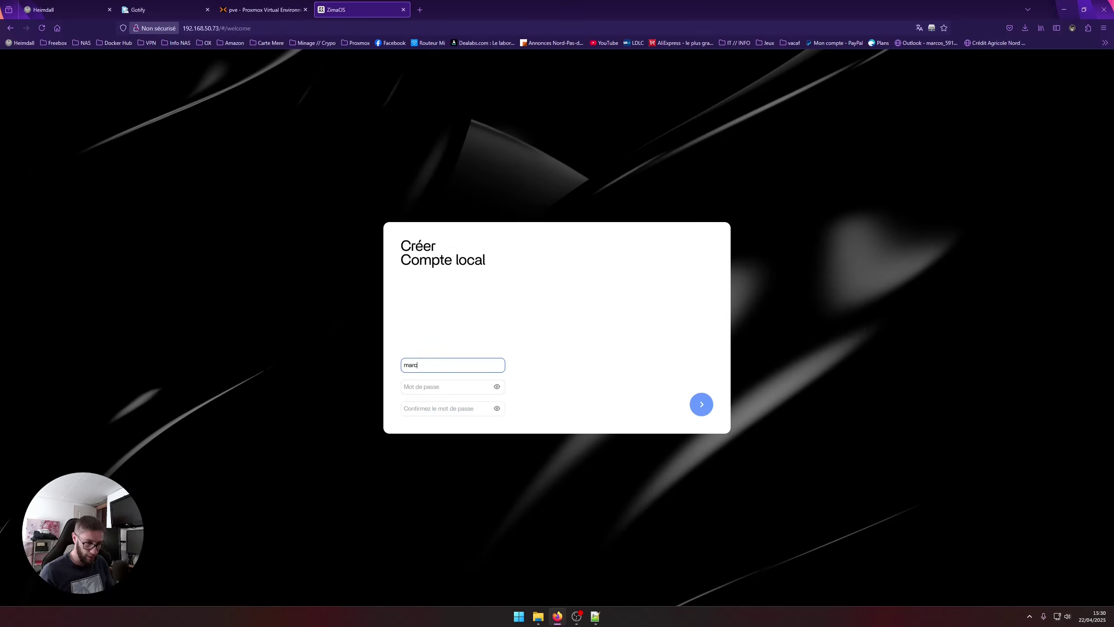
pyautogui.press('Tab')
pyautogui.write('••••••••••')
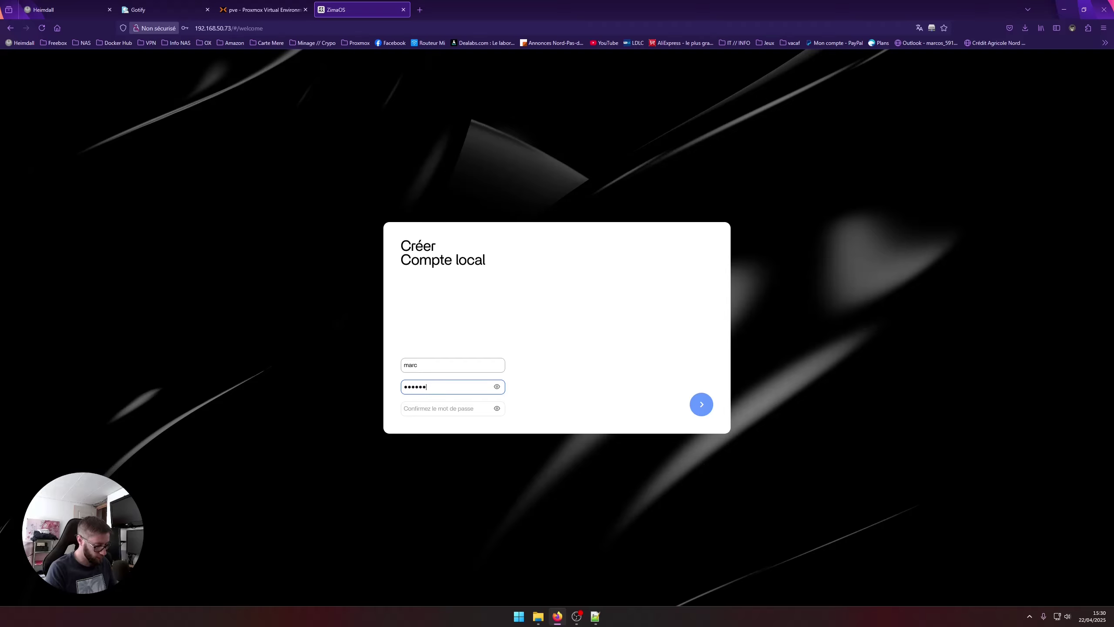
pyautogui.press('Tab')
pyautogui.write('•')
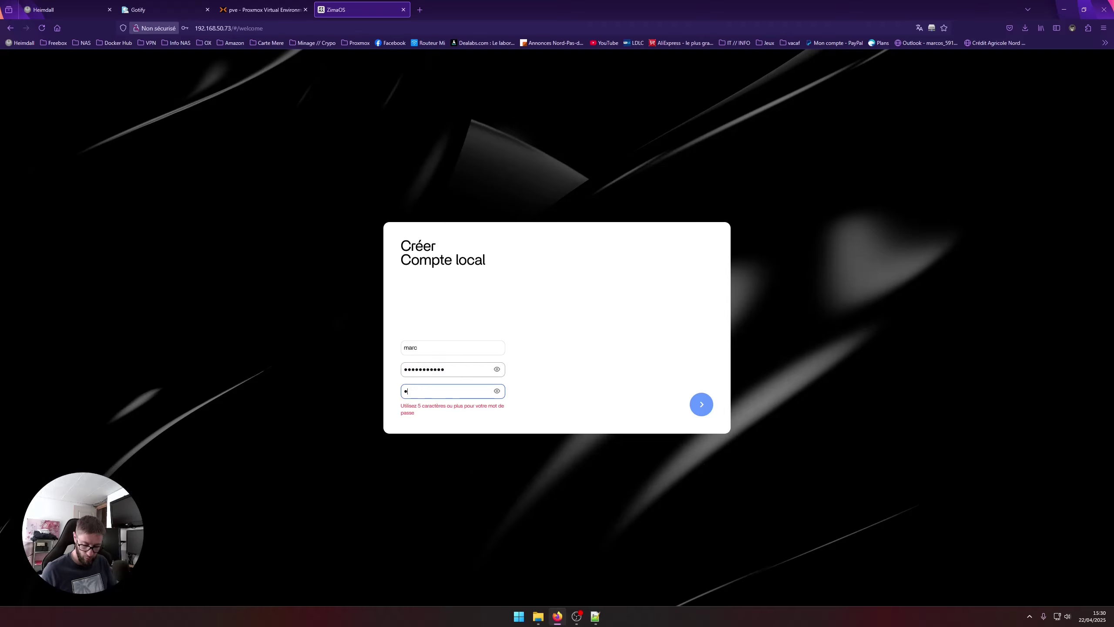
pyautogui.write('••••••••••')
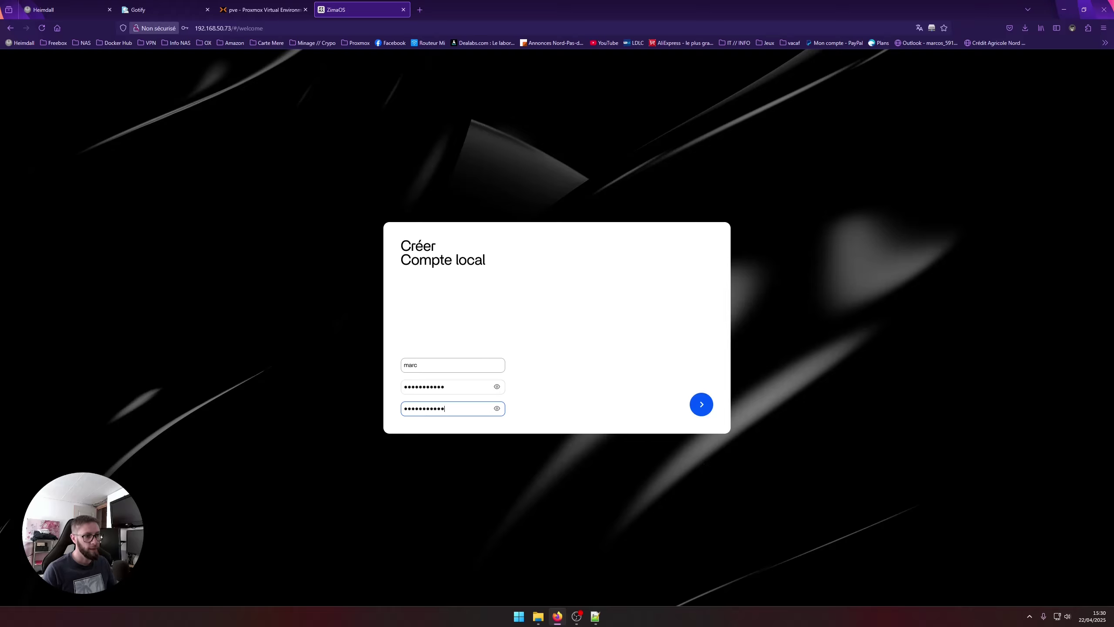
pyautogui.click(708, 405)
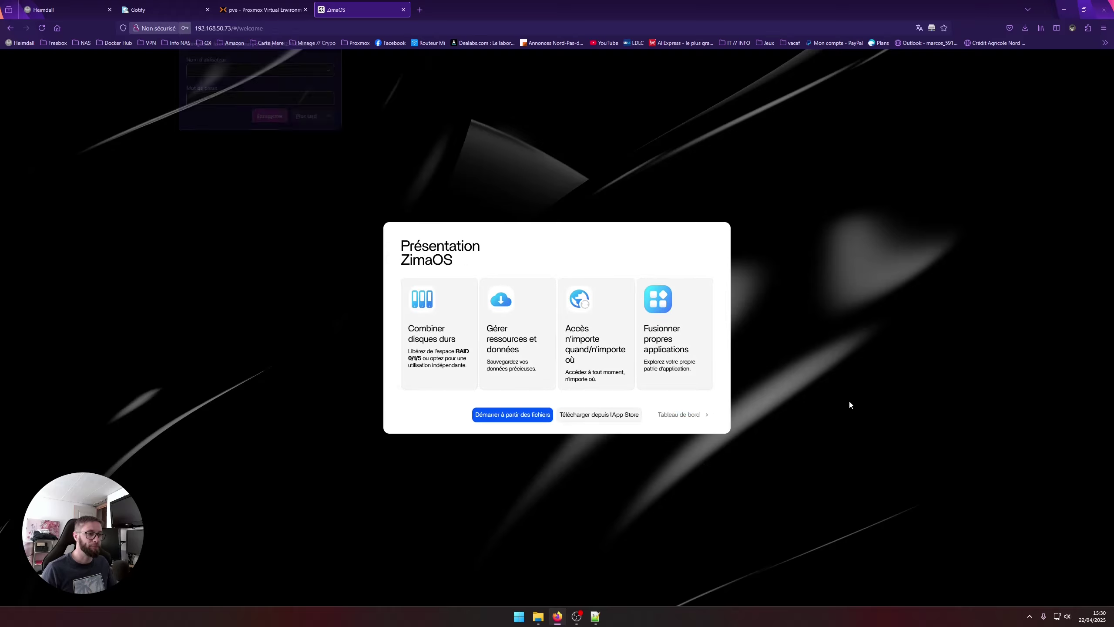
pyautogui.click(306, 117)
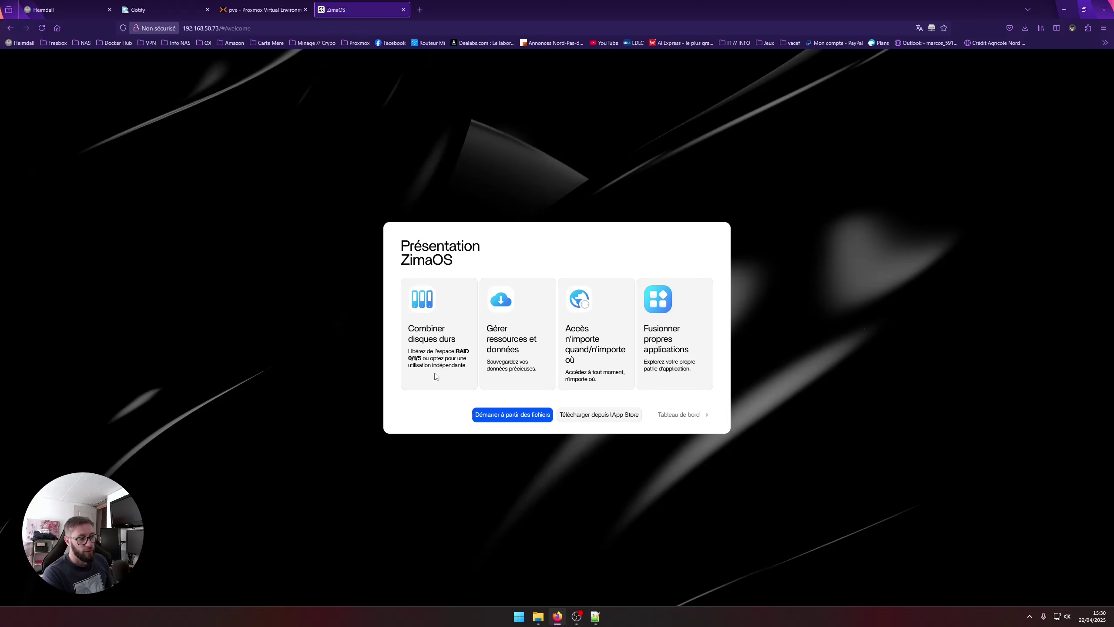
# Step: Continue to the ZimaOS dashboard, go through the Zima Client introduction and close it without downloading the client
pyautogui.click(690, 421)
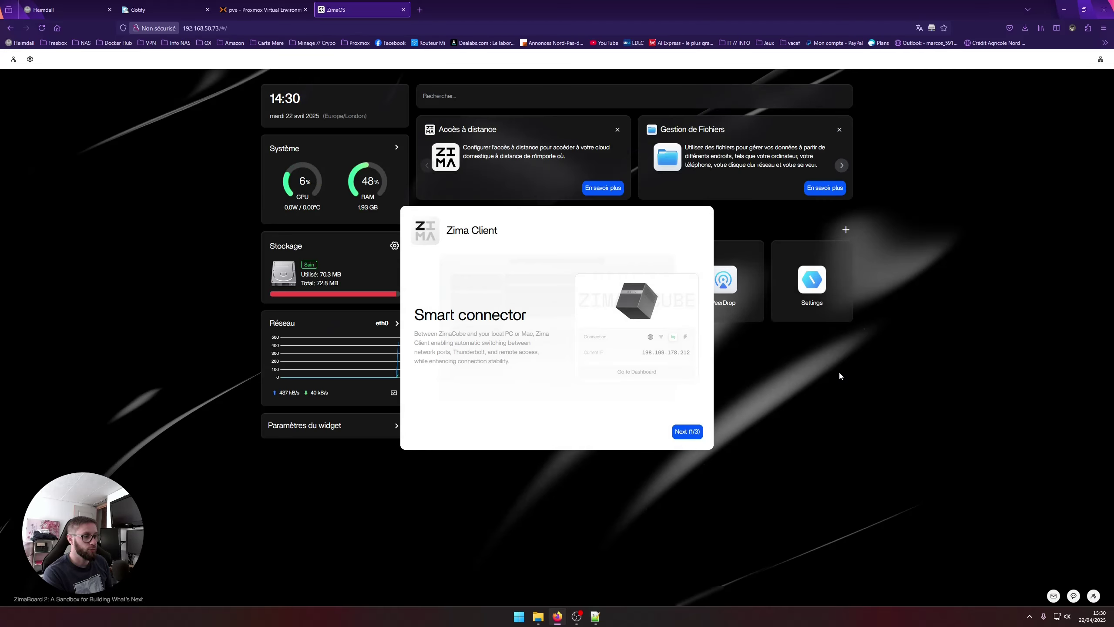
pyautogui.click(688, 432)
pyautogui.click(692, 434)
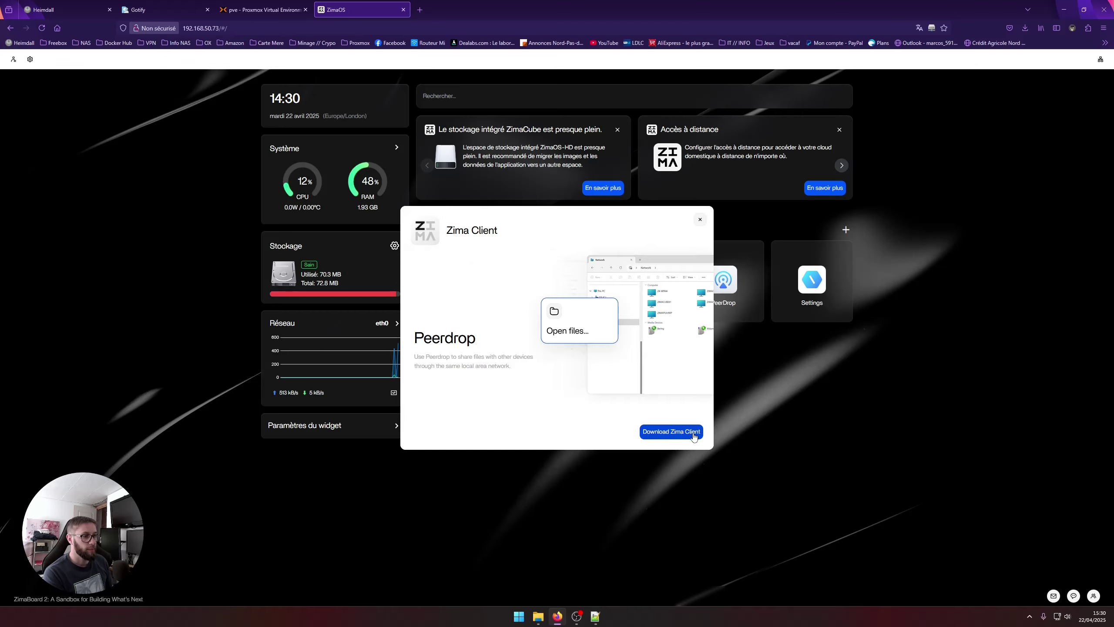
pyautogui.click(700, 220)
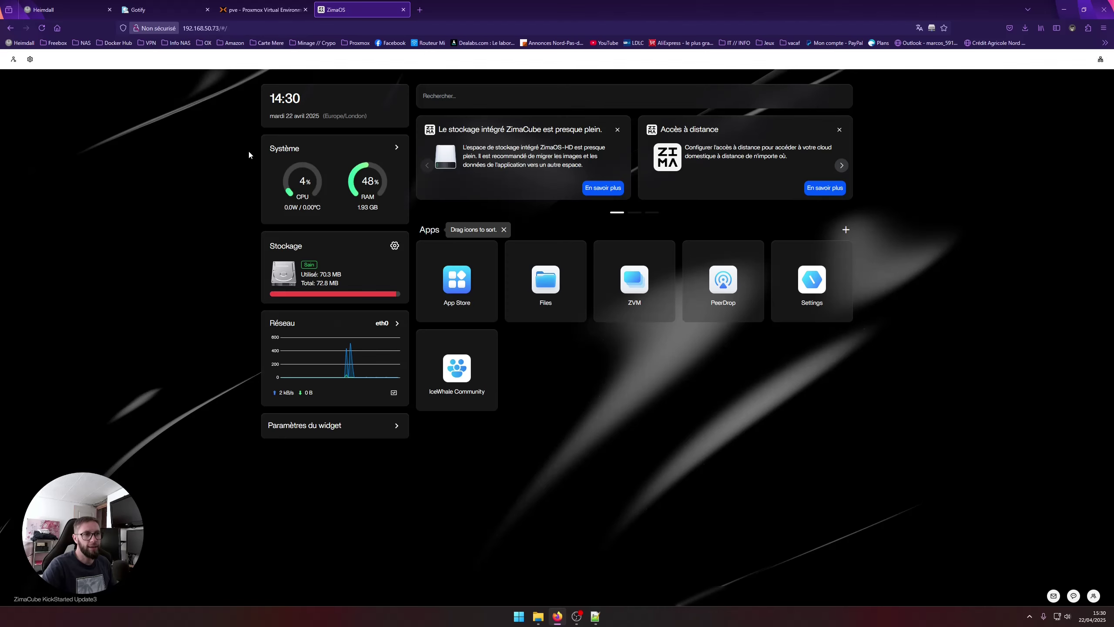
# Step: Shut down ZimaOS from its general settings and confirm the shutdown
pyautogui.click(30, 59)
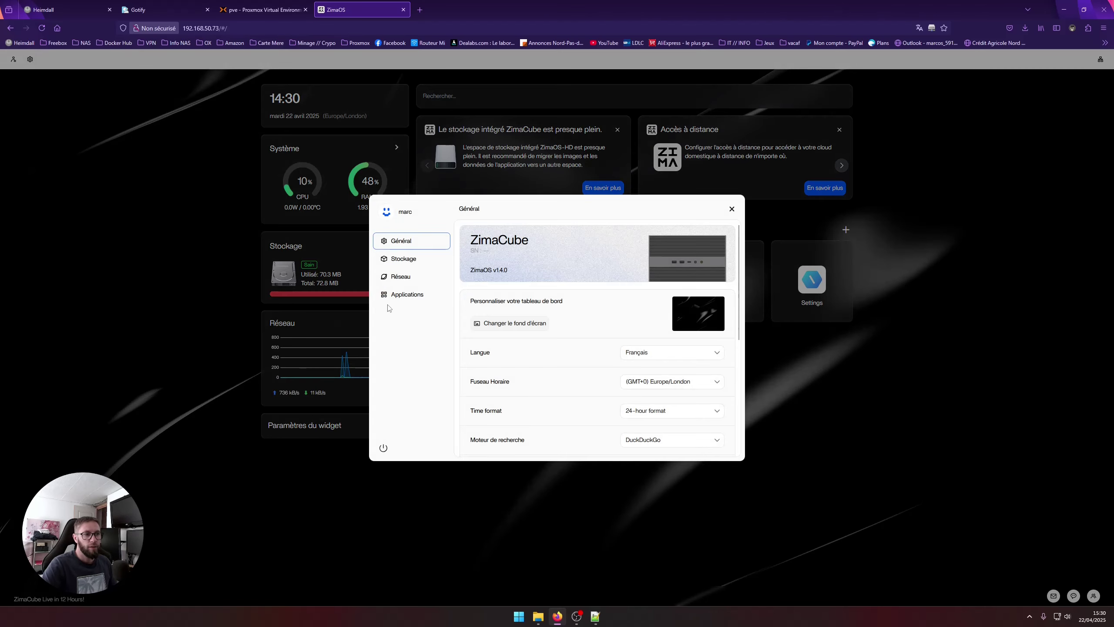
pyautogui.click(381, 450)
pyautogui.click(412, 430)
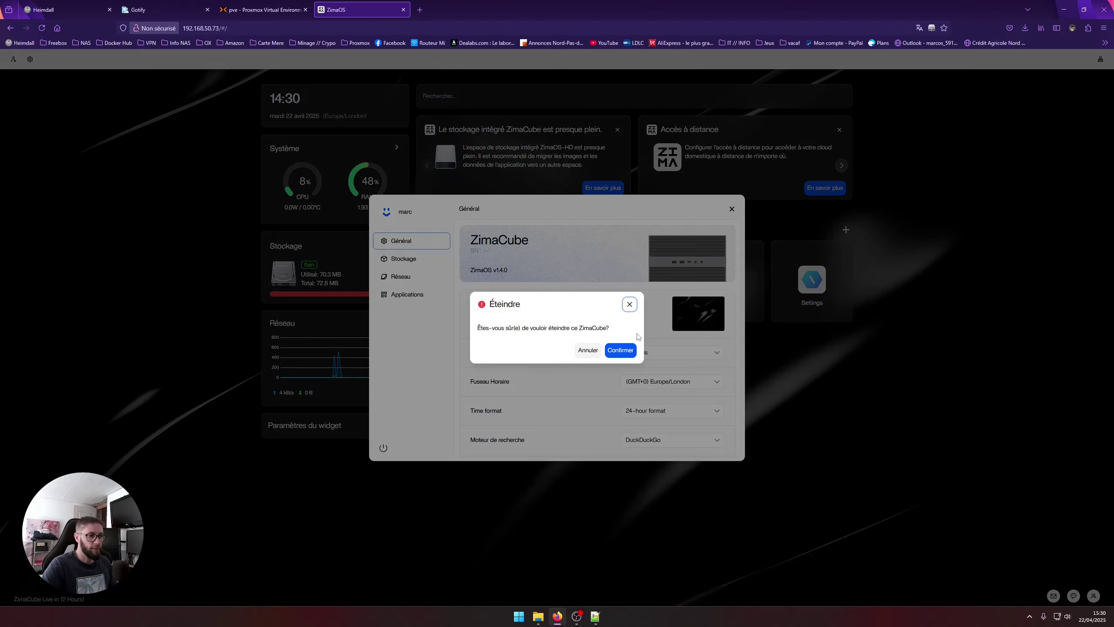
pyautogui.click(631, 348)
# Step: In Proxmox, enlarge the scsi0 hard disk of VM 400 (ZIMA-OS) by 2 GiB
pyautogui.click(234, 11)
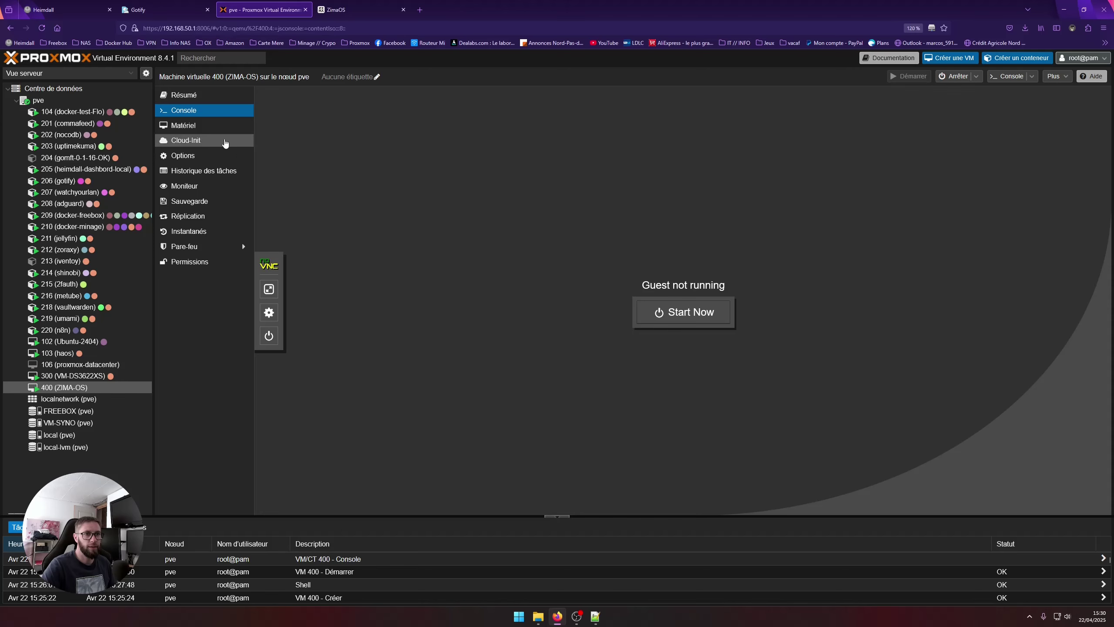
pyautogui.click(193, 155)
pyautogui.click(187, 126)
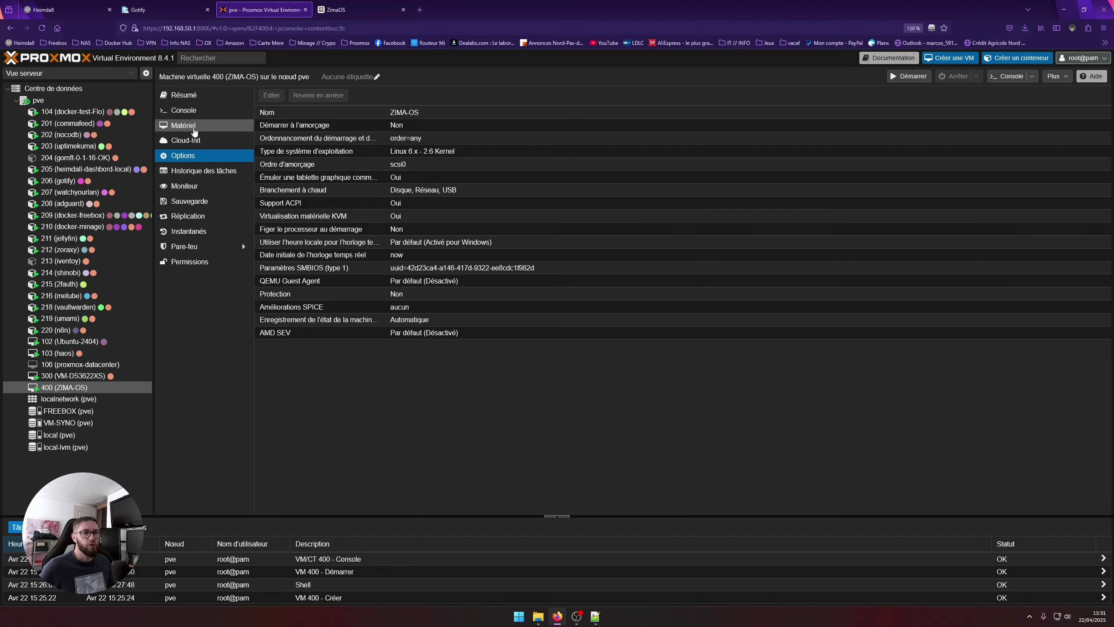
pyautogui.click(439, 204)
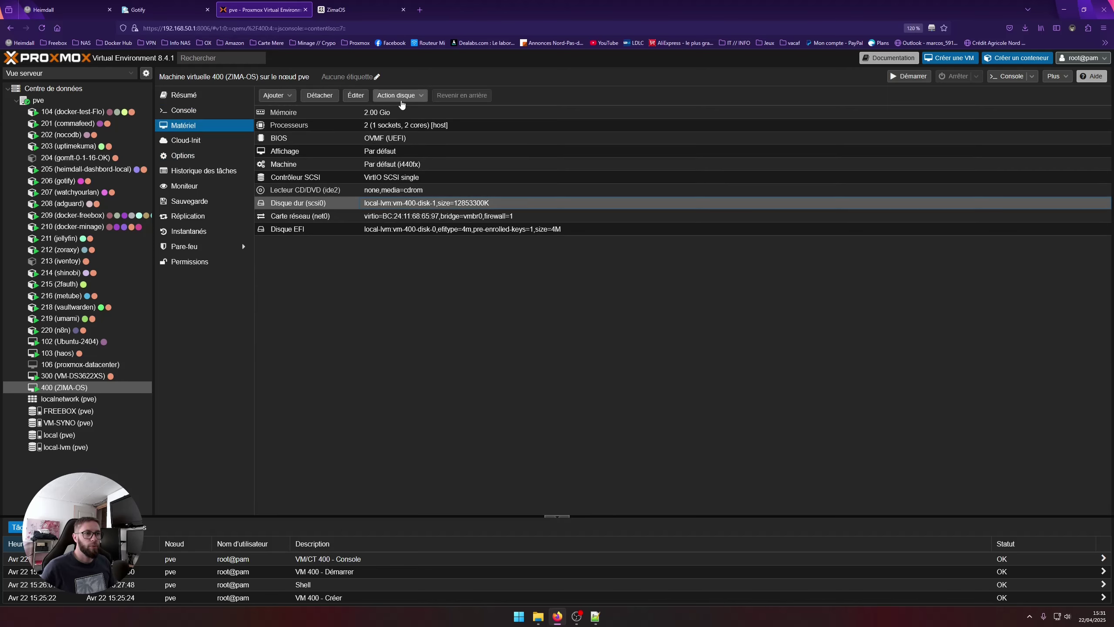
pyautogui.click(399, 95)
pyautogui.click(417, 140)
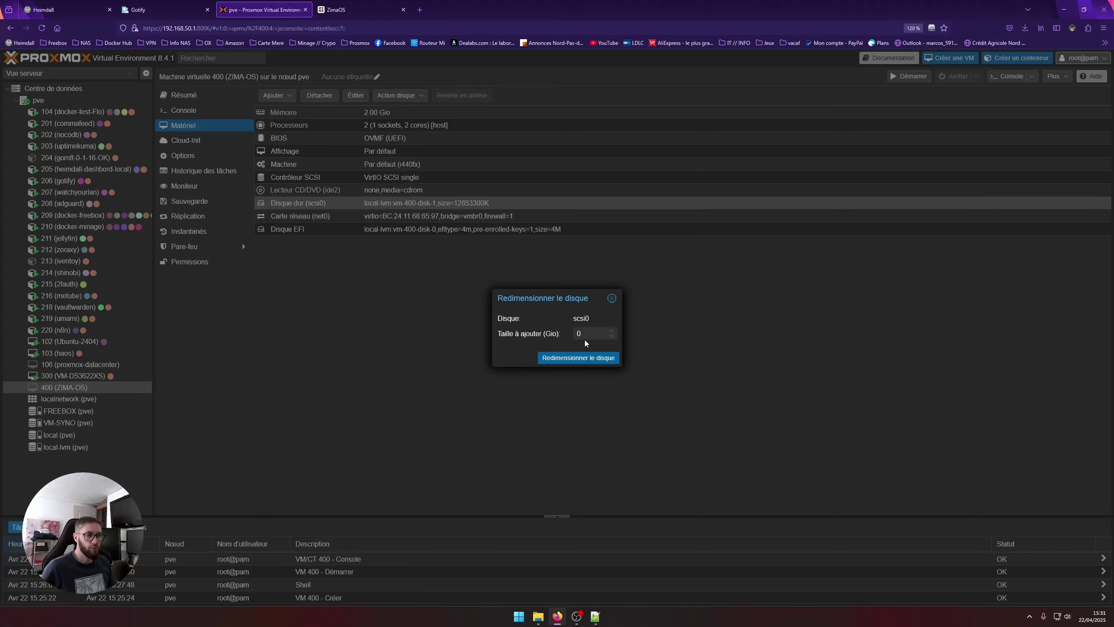
pyautogui.write('2')
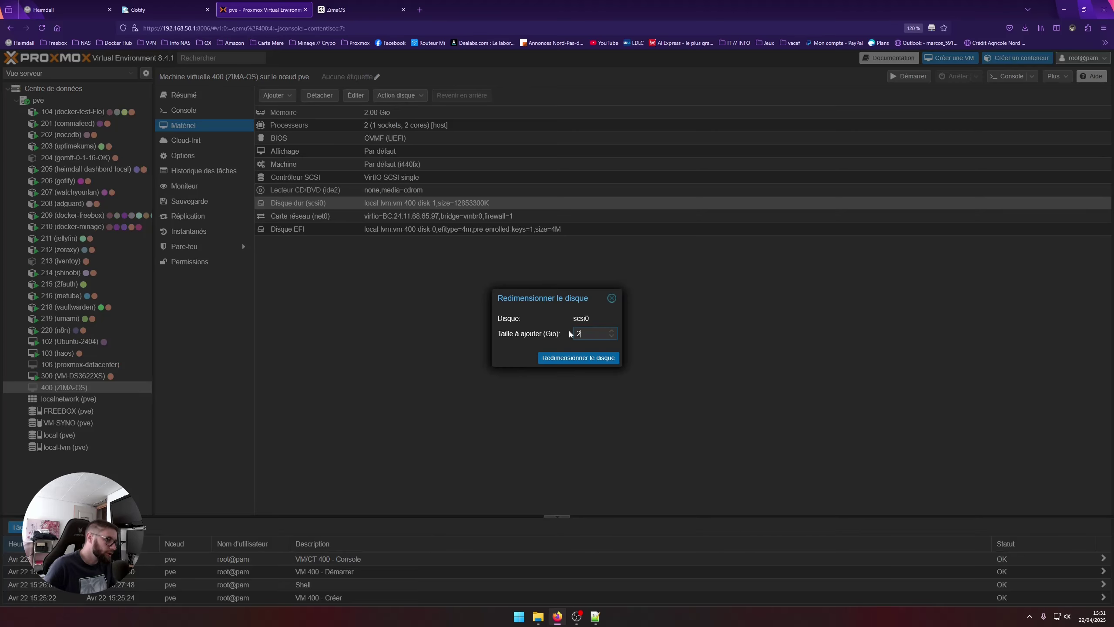
pyautogui.click(598, 357)
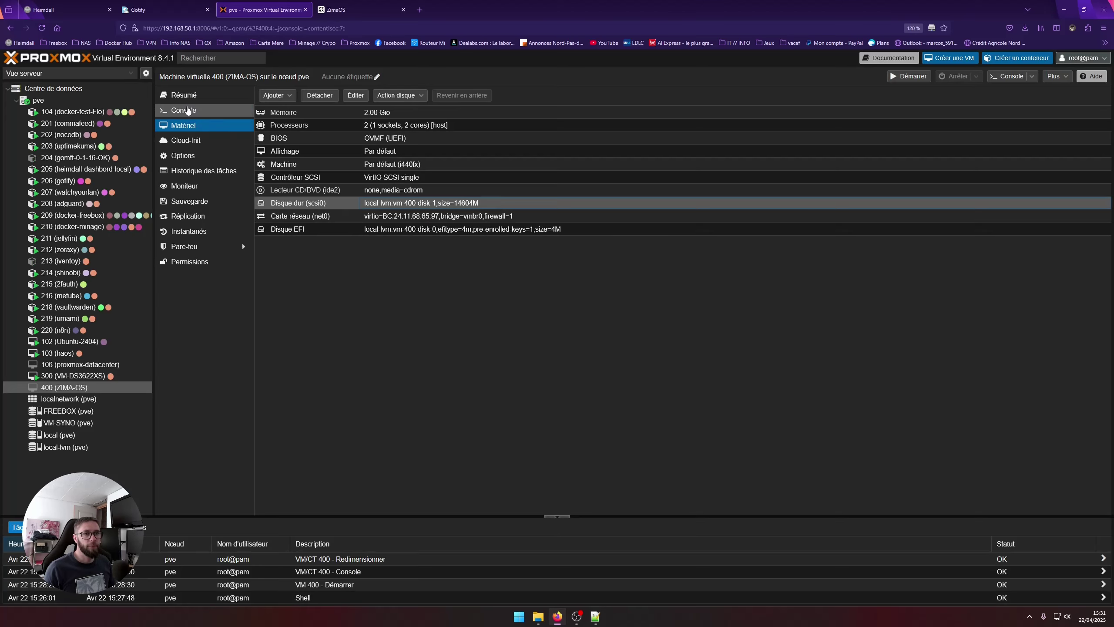
# Step: Start VM 400 from its console, return to the ZimaOS page and dismiss the shutdown notice
pyautogui.click(187, 110)
pyautogui.click(715, 313)
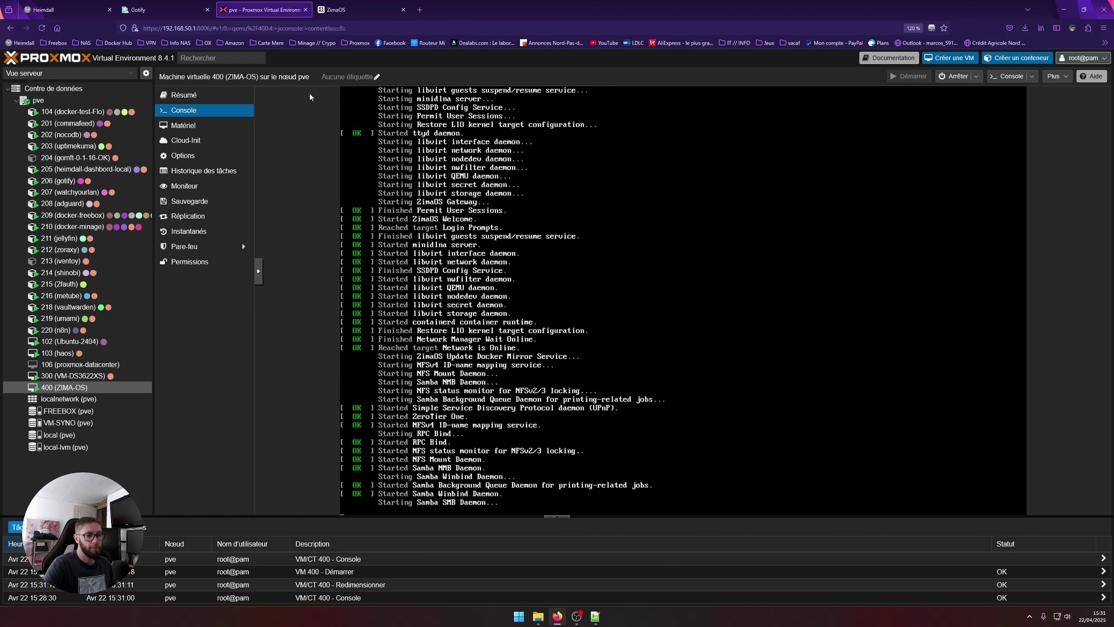
pyautogui.click(346, 9)
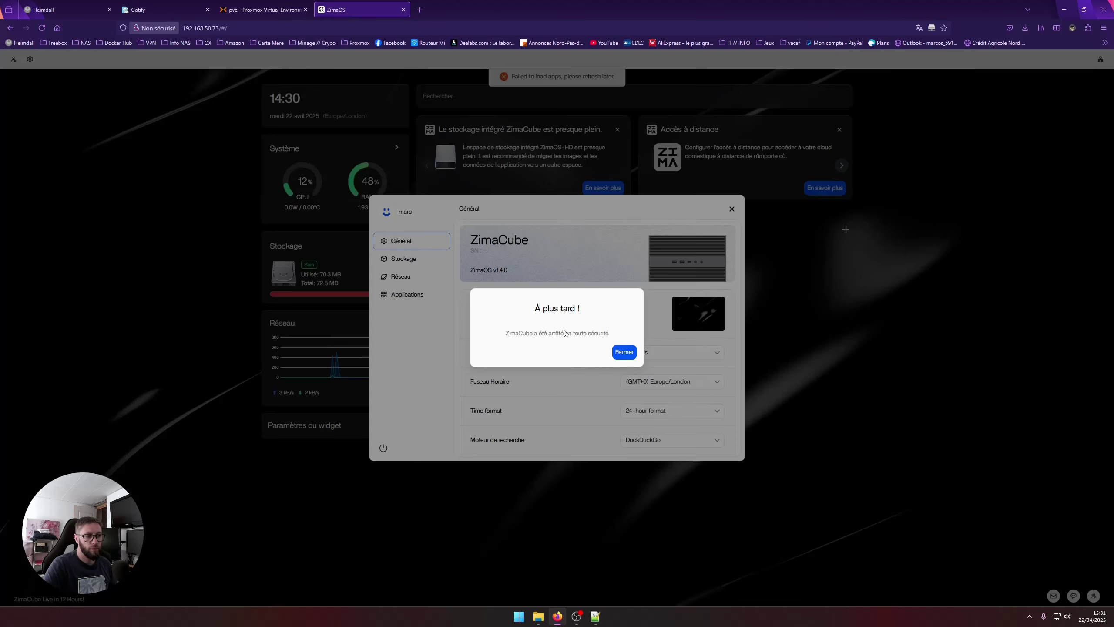
pyautogui.click(632, 353)
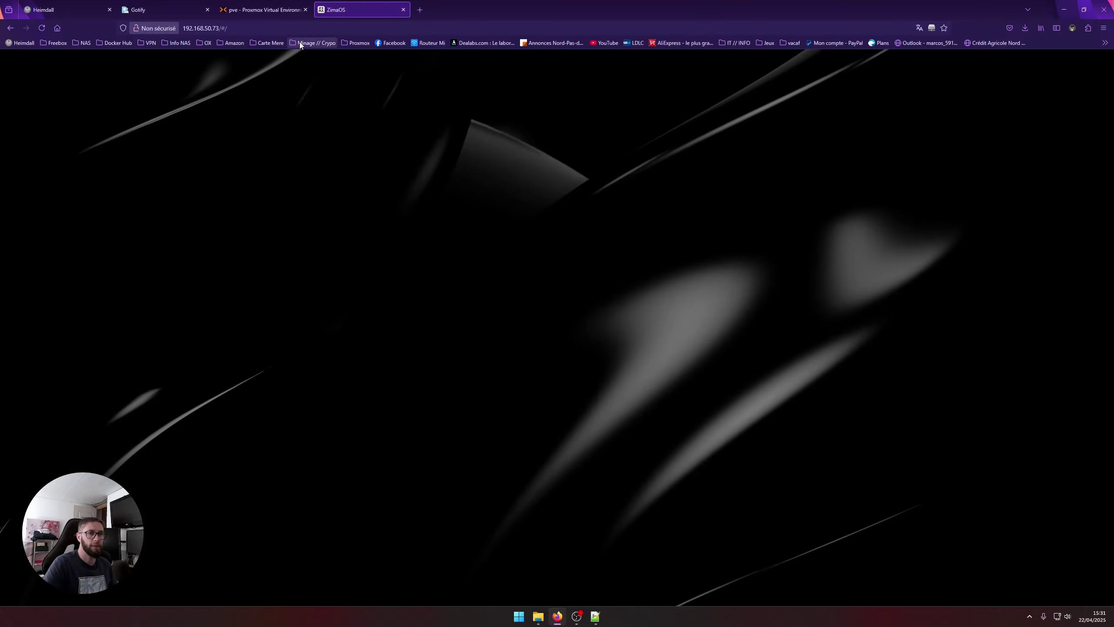
# Step: Reopen the ZimaOS page and log in with the local account's username and password
pyautogui.click(258, 30)
pyautogui.click(257, 30)
pyautogui.click(259, 278)
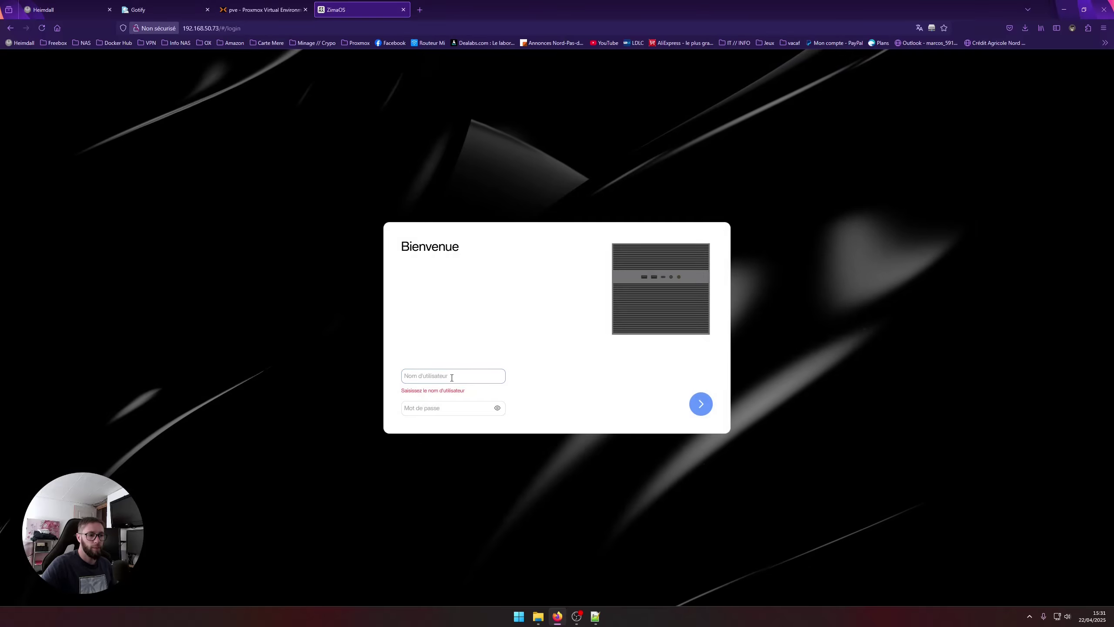
pyautogui.write('marc')
pyautogui.press('Tab')
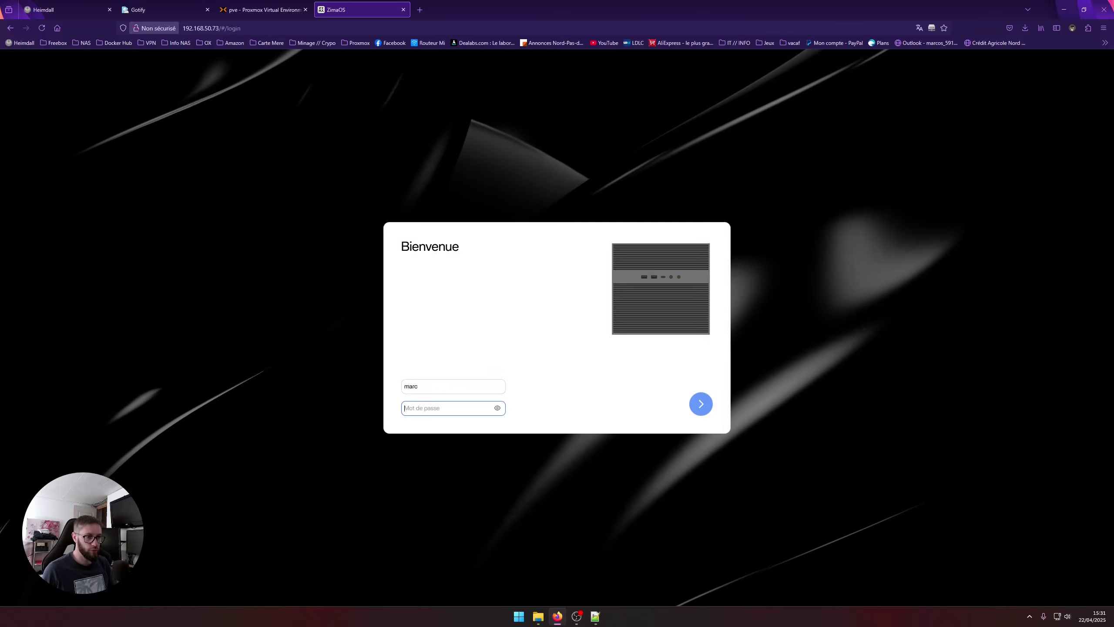
pyautogui.write('•••••••••••')
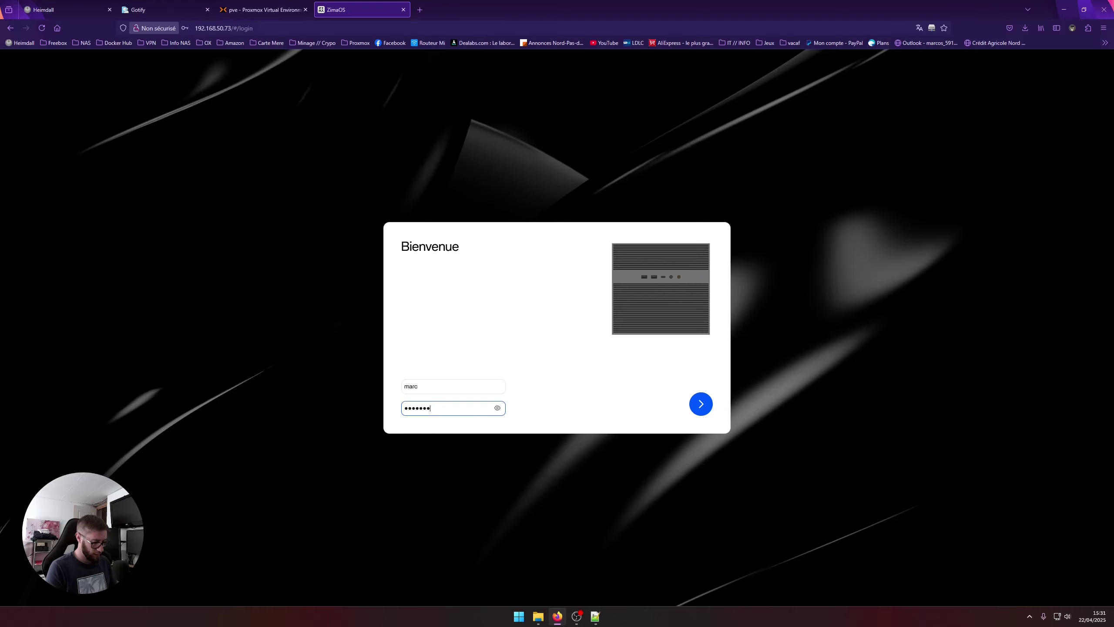
pyautogui.press('Return')
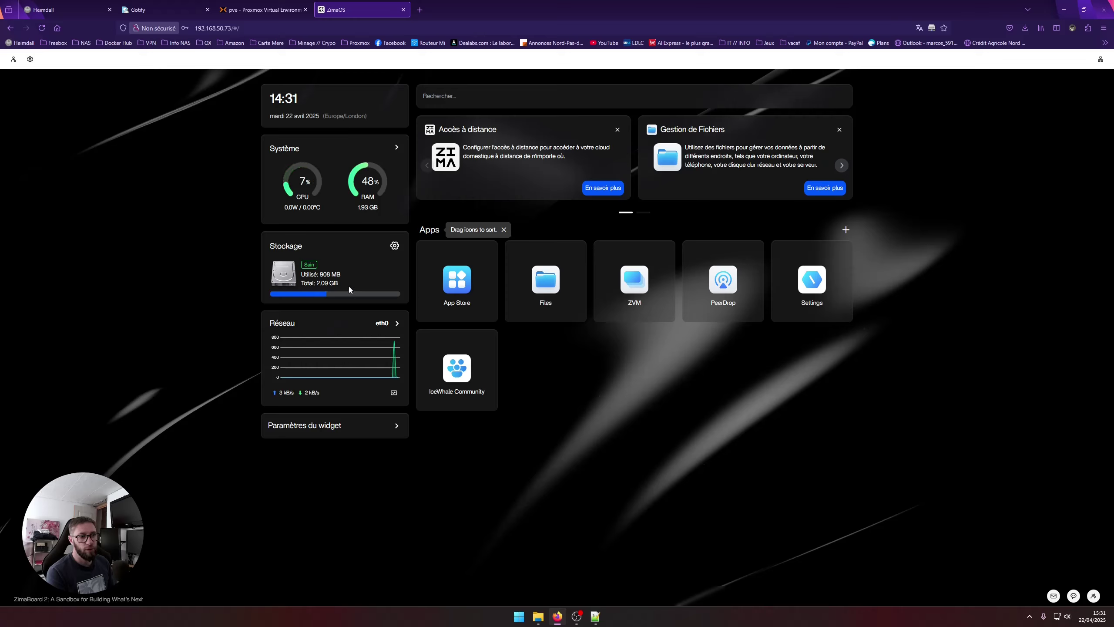
# Step: Review the dashboard's storage usage and suggestion cards, and browse the App Store catalogue before closing it
pyautogui.moveTo(359, 298); pyautogui.dragTo(316, 283)
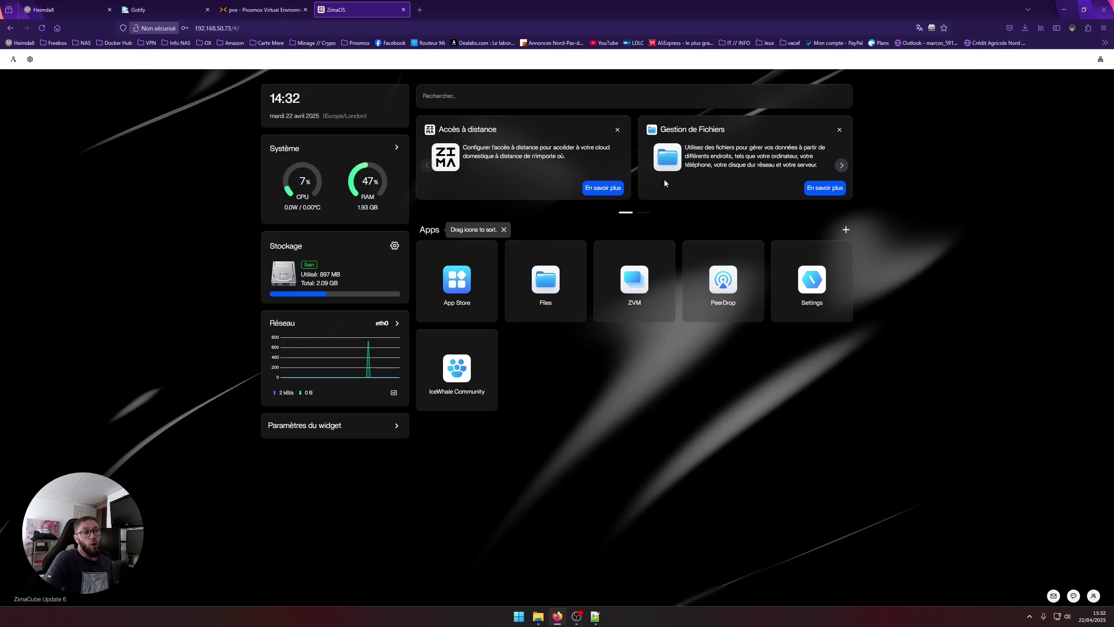
pyautogui.click(842, 166)
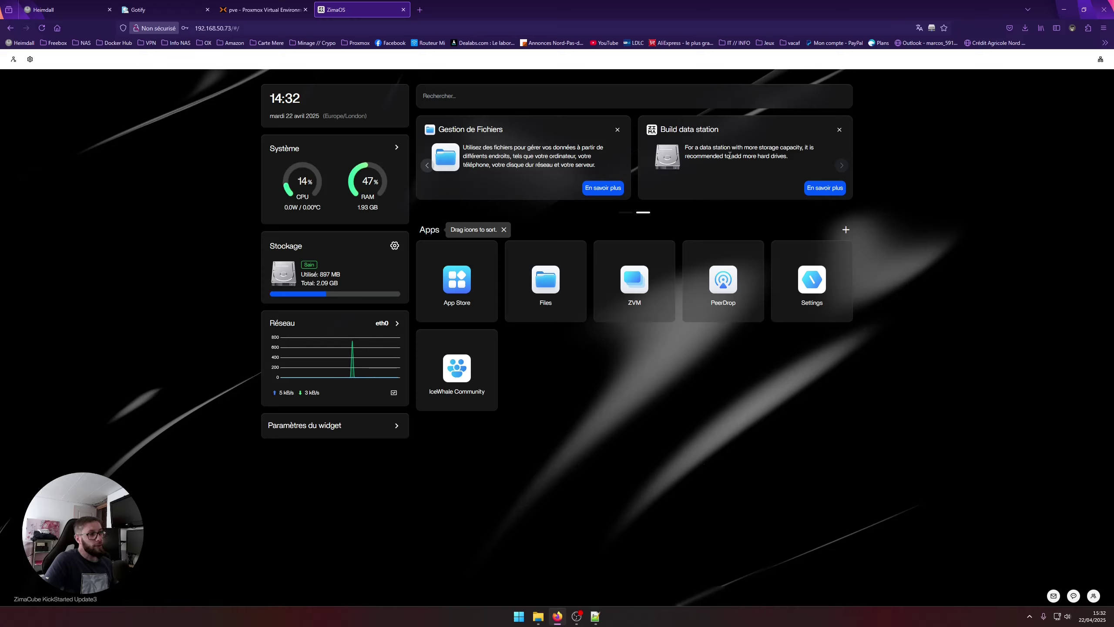
pyautogui.click(456, 285)
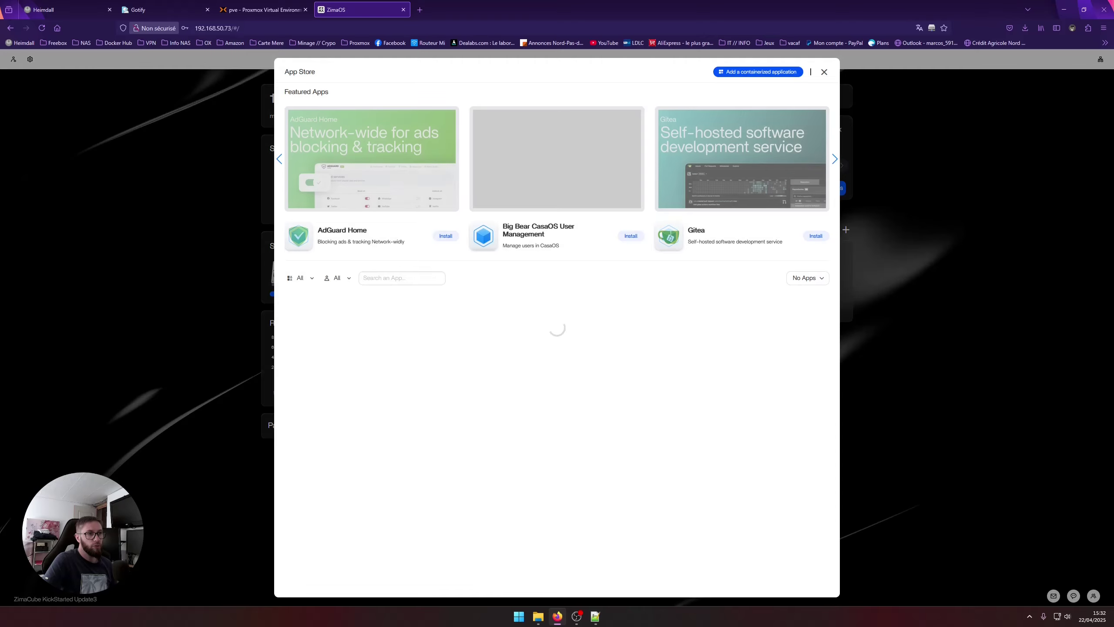
pyautogui.scroll(-5, 611, 417)
pyautogui.scroll(5, 640, 351)
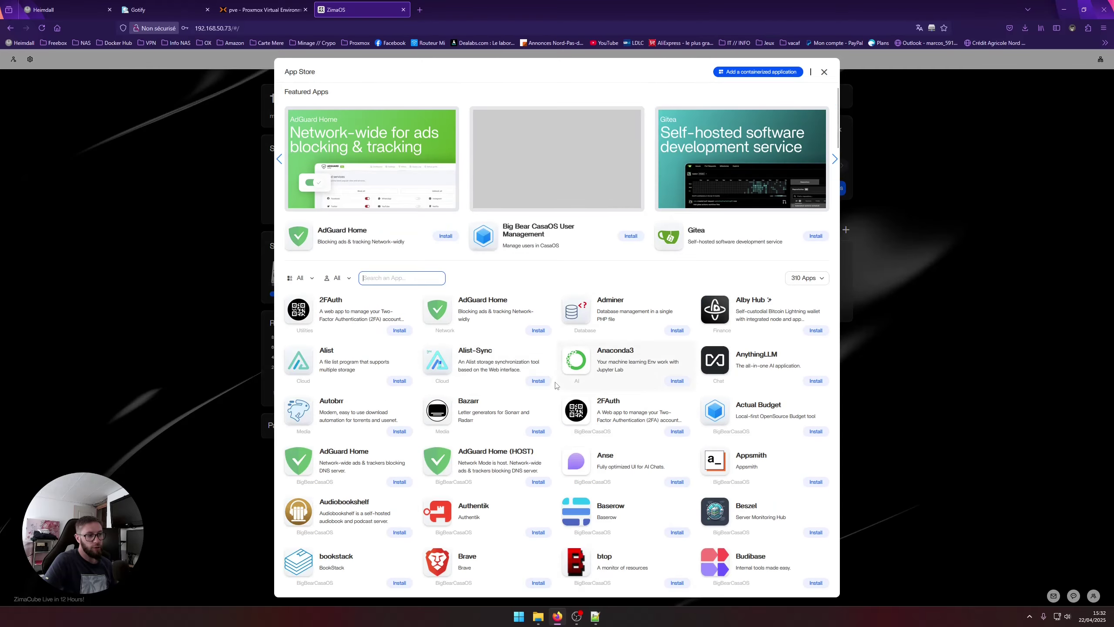
pyautogui.click(822, 73)
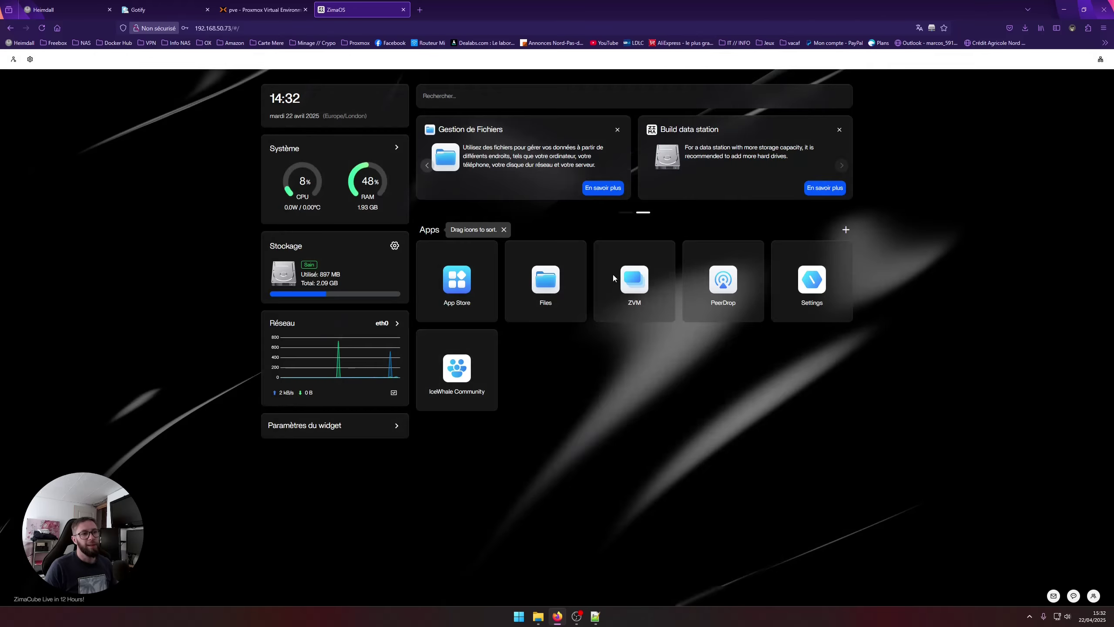
# Step: Examine the ZimaOS storage settings, the system disk's details and the application data locations, and close the settings
pyautogui.click(394, 247)
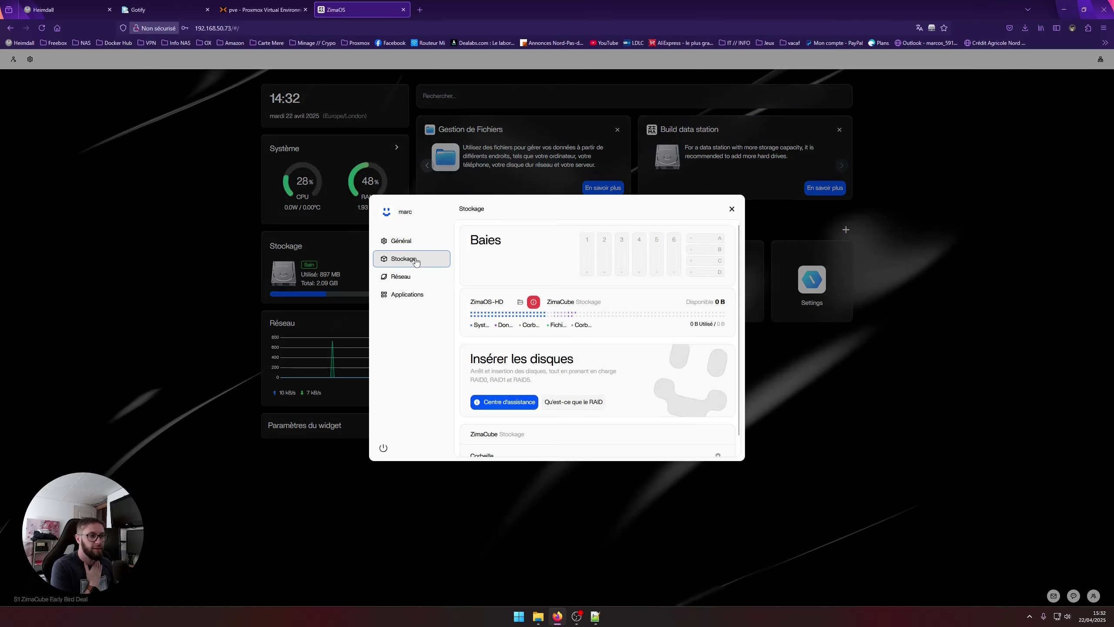
pyautogui.moveTo(535, 304)
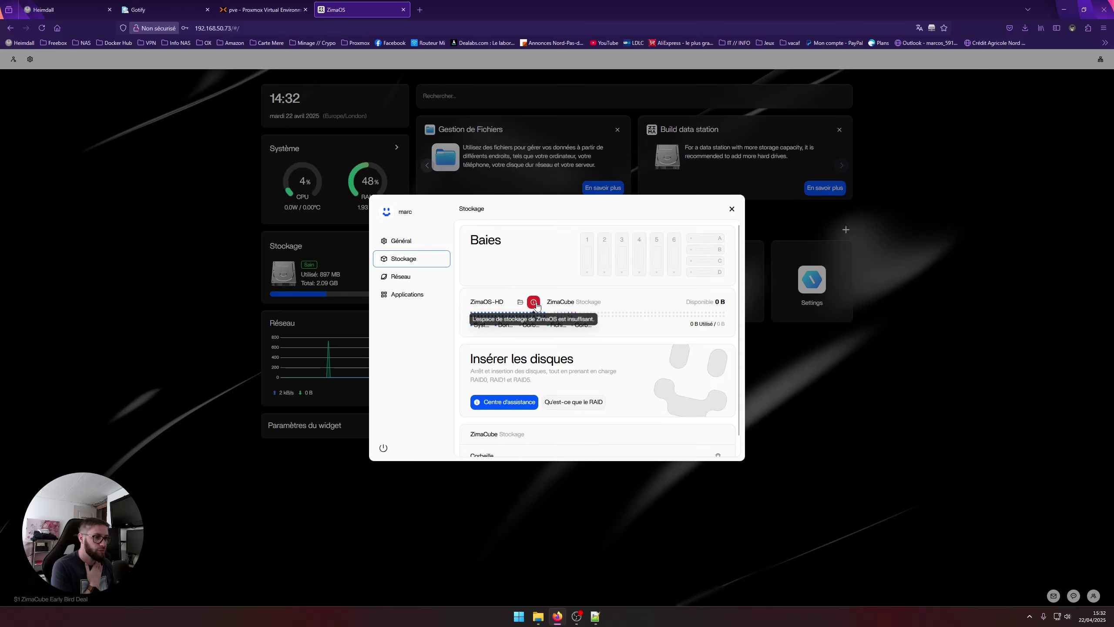
pyautogui.scroll(-1, 583, 428)
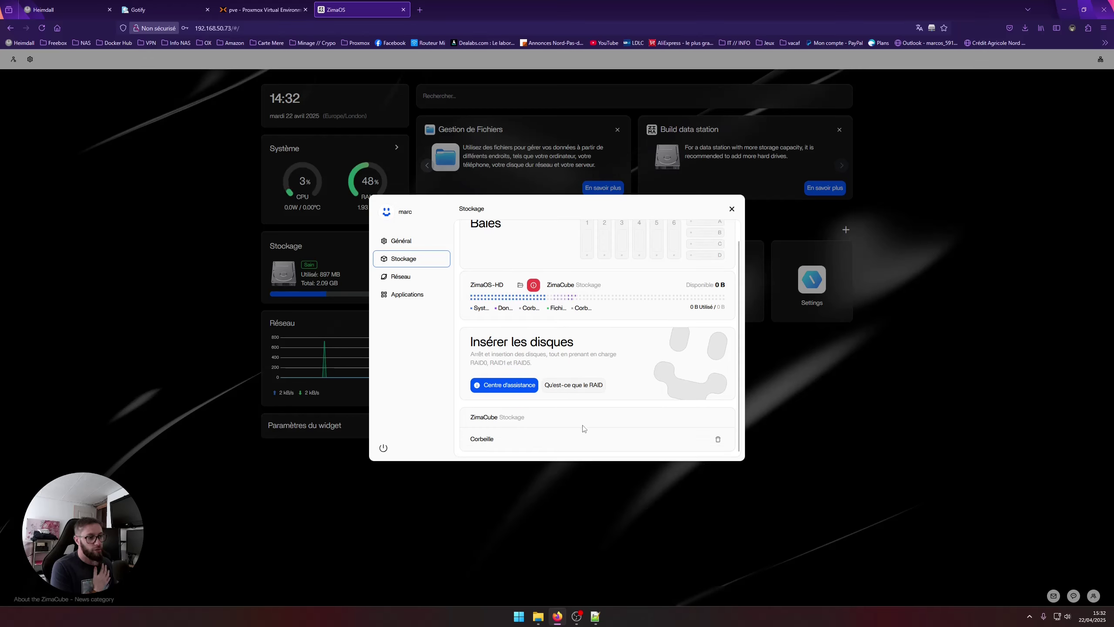
pyautogui.scroll(1, 584, 421)
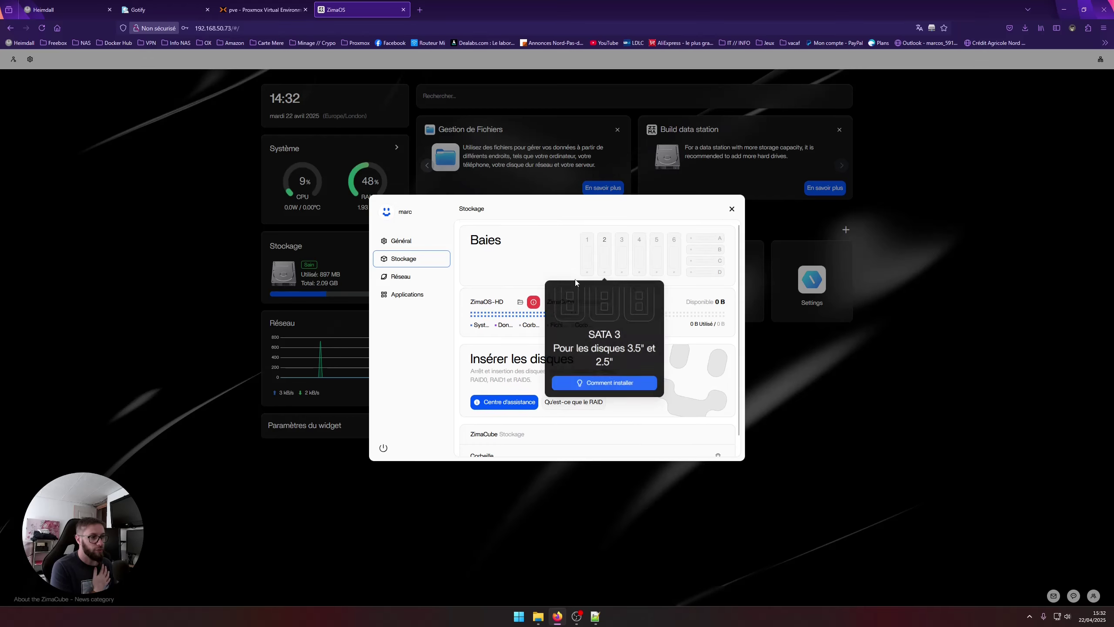
pyautogui.click(535, 309)
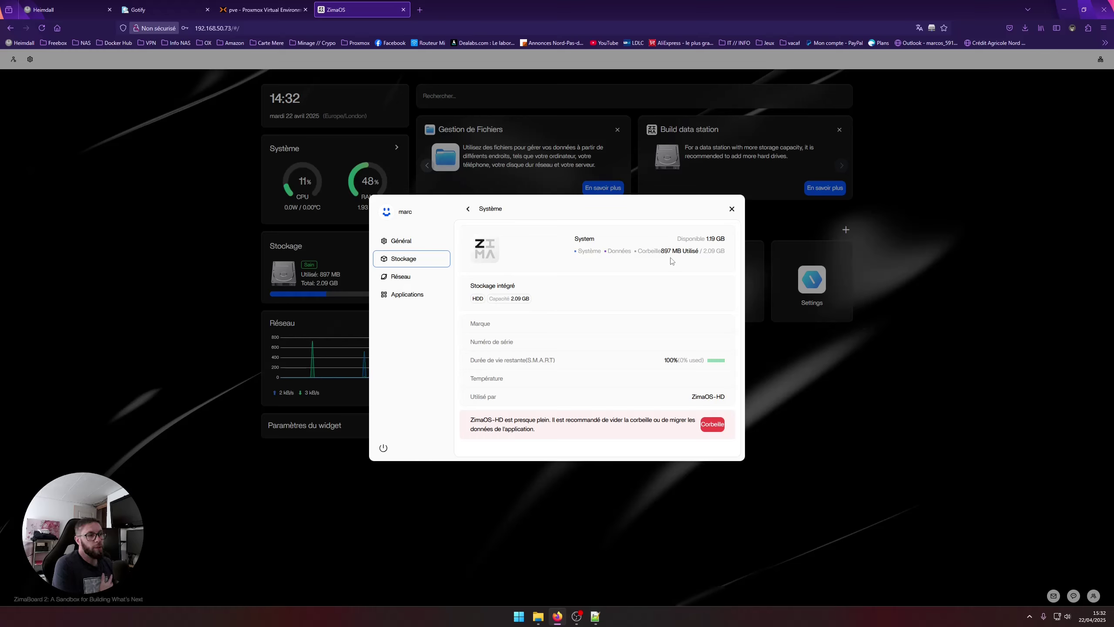
pyautogui.click(402, 276)
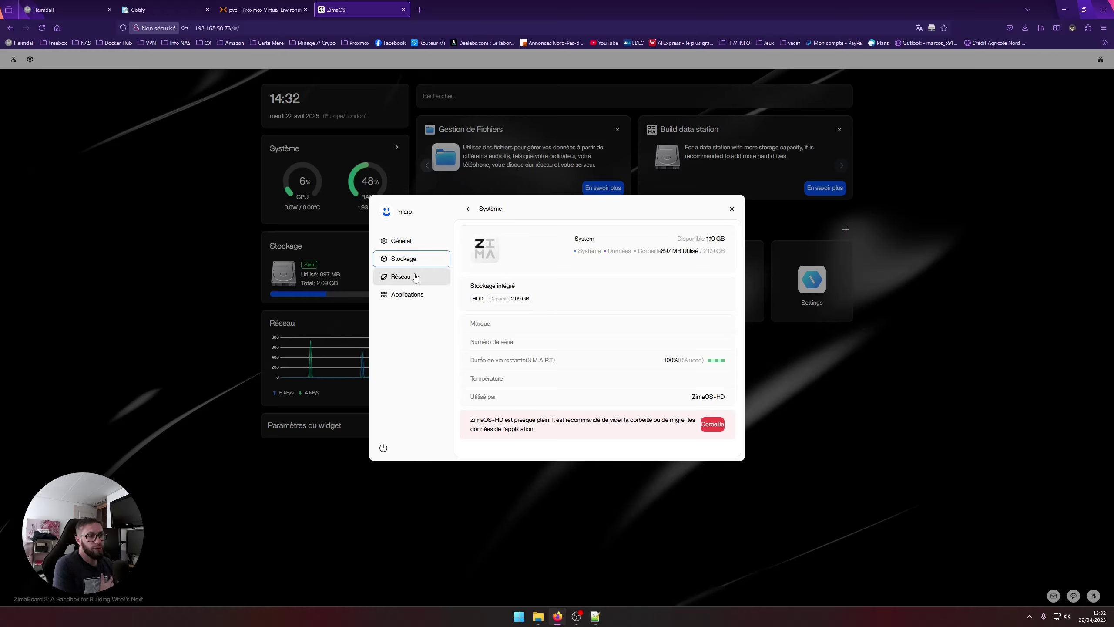
pyautogui.click(416, 298)
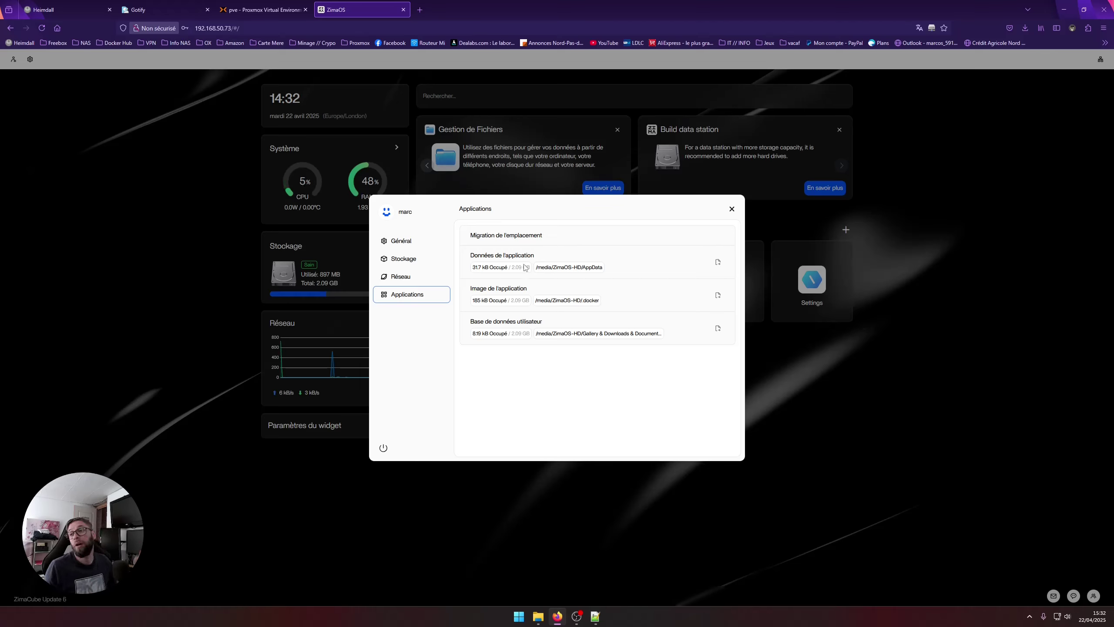
pyautogui.click(732, 209)
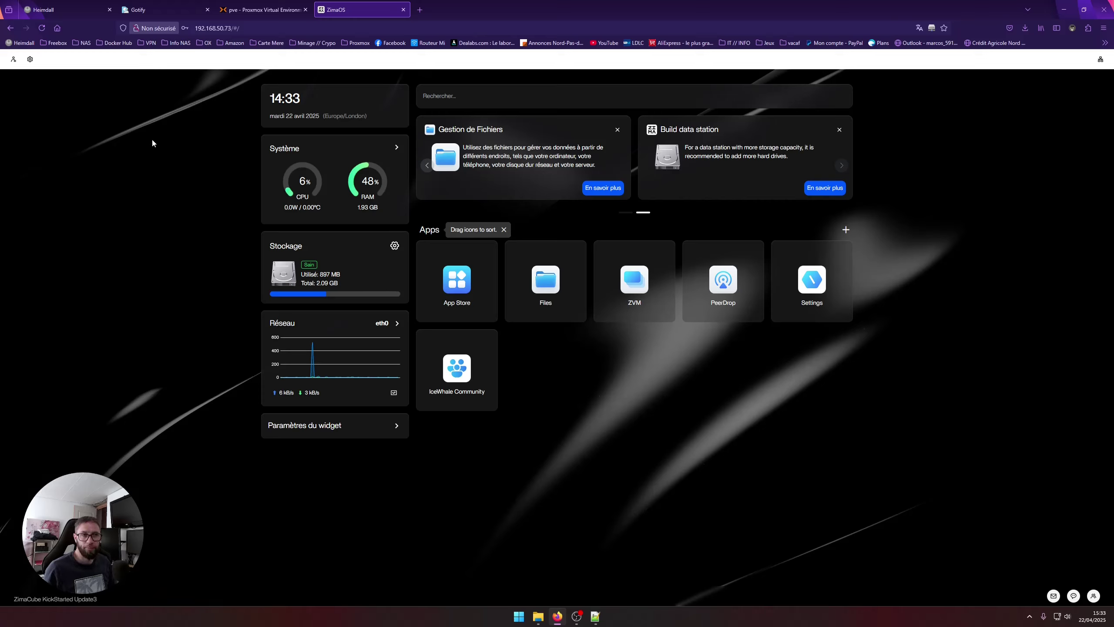
# Step: Enlarge the ZimaOS dashboard page to 120% zoom
pyautogui.hotkey('ctrl', '+')
pyautogui.hotkey('ctrl', '+')
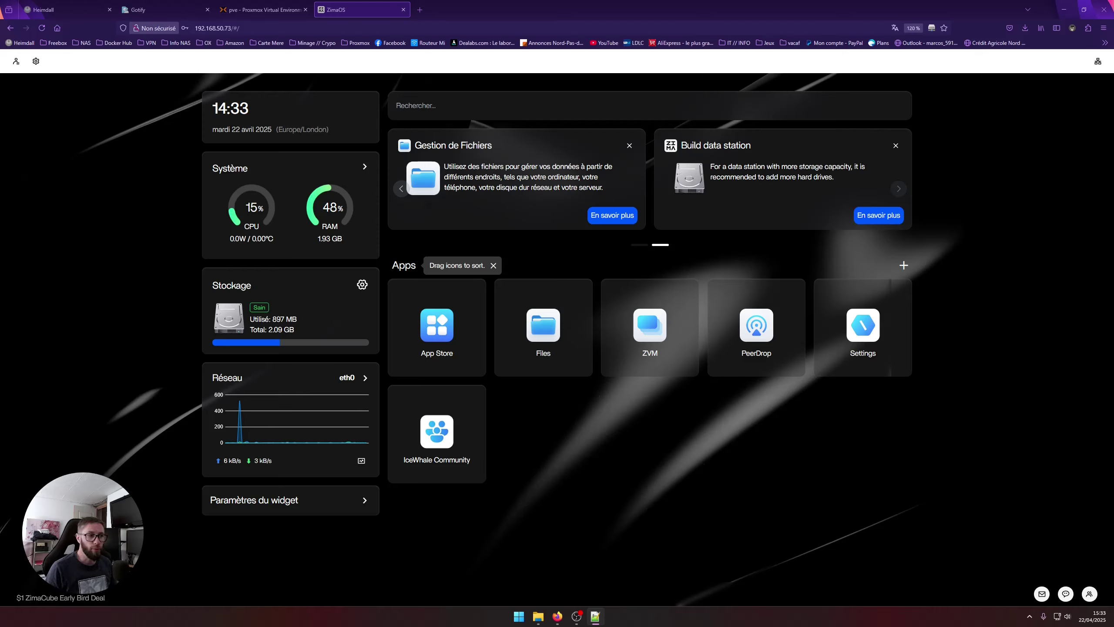
pyautogui.click(989, 205)
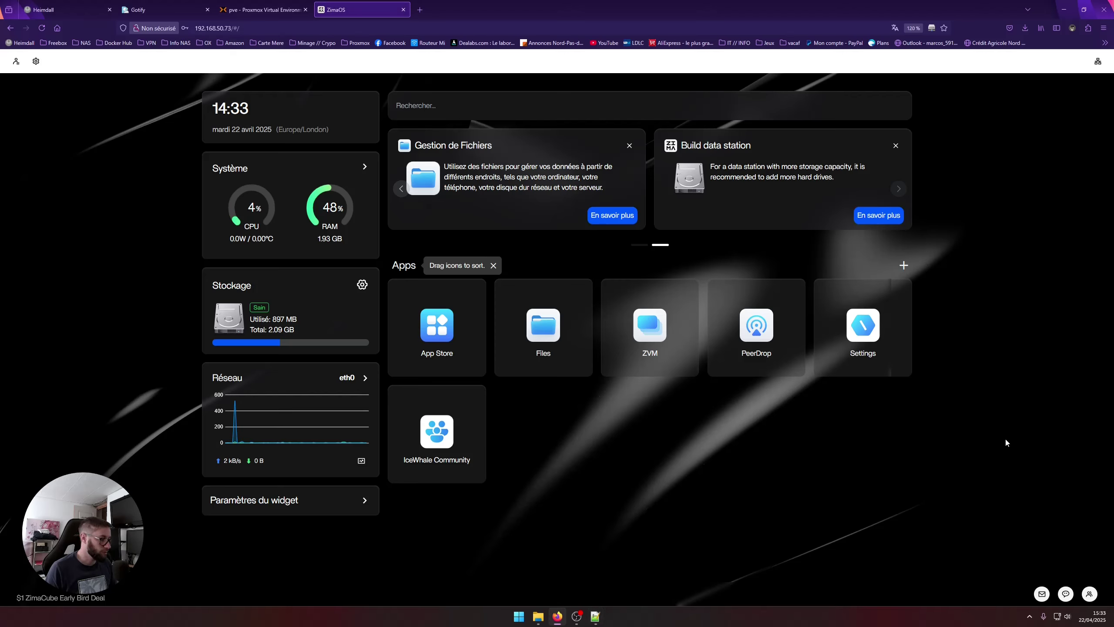